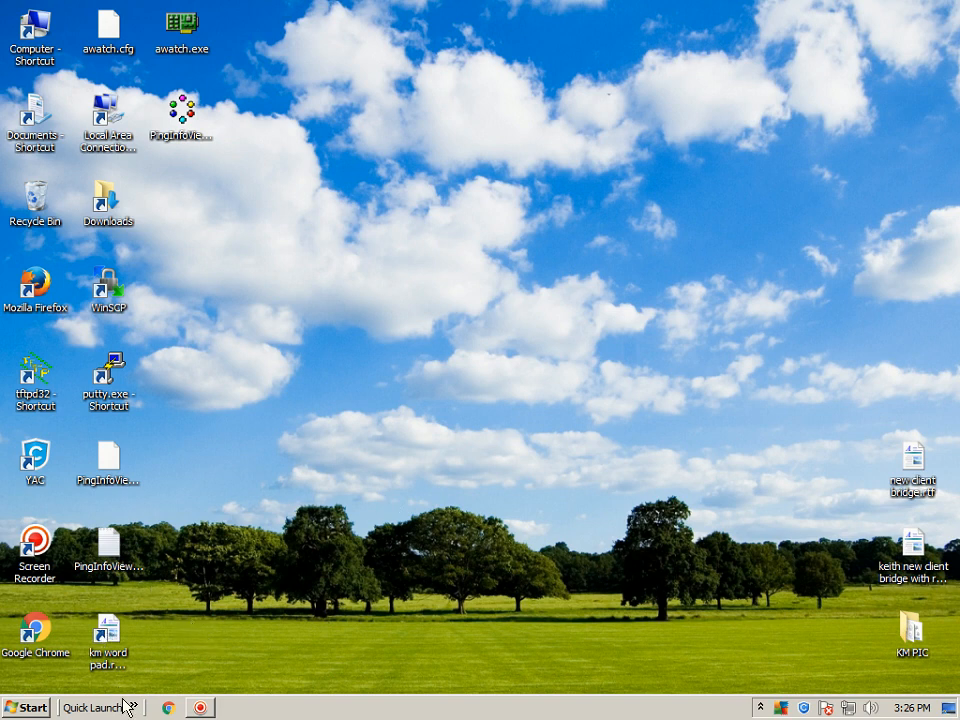
pyautogui.click(133, 707)
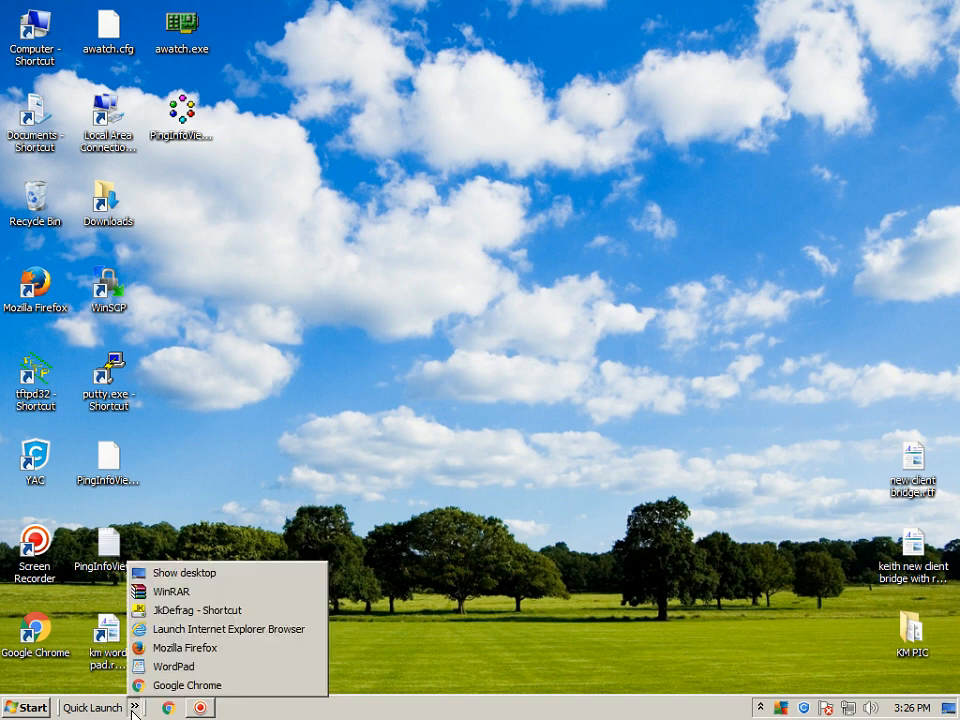
pyautogui.click(171, 630)
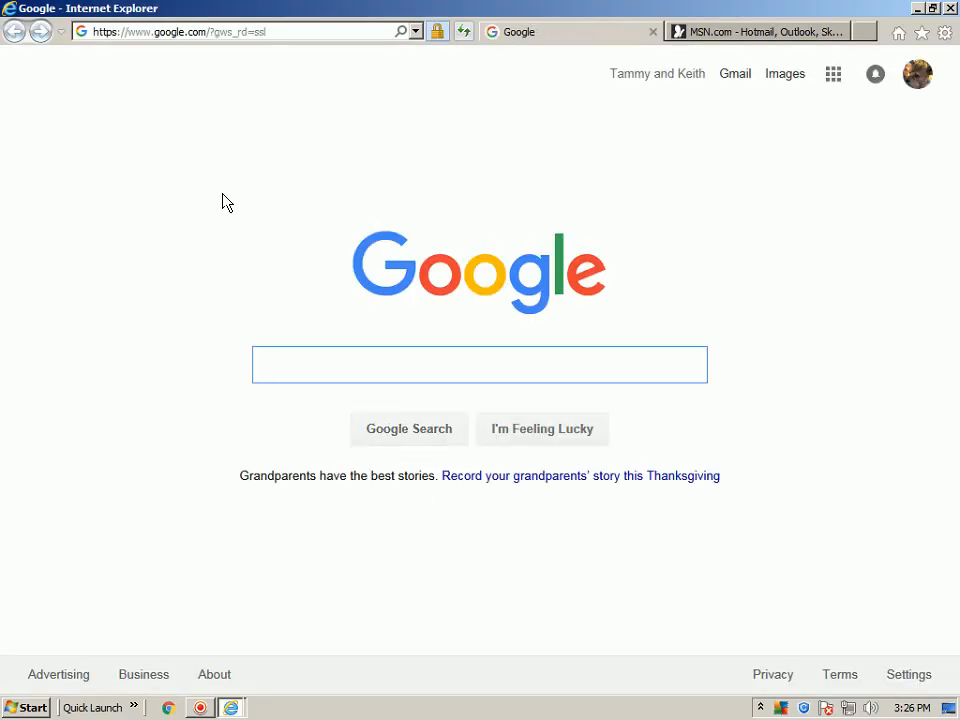
pyautogui.click(415, 32)
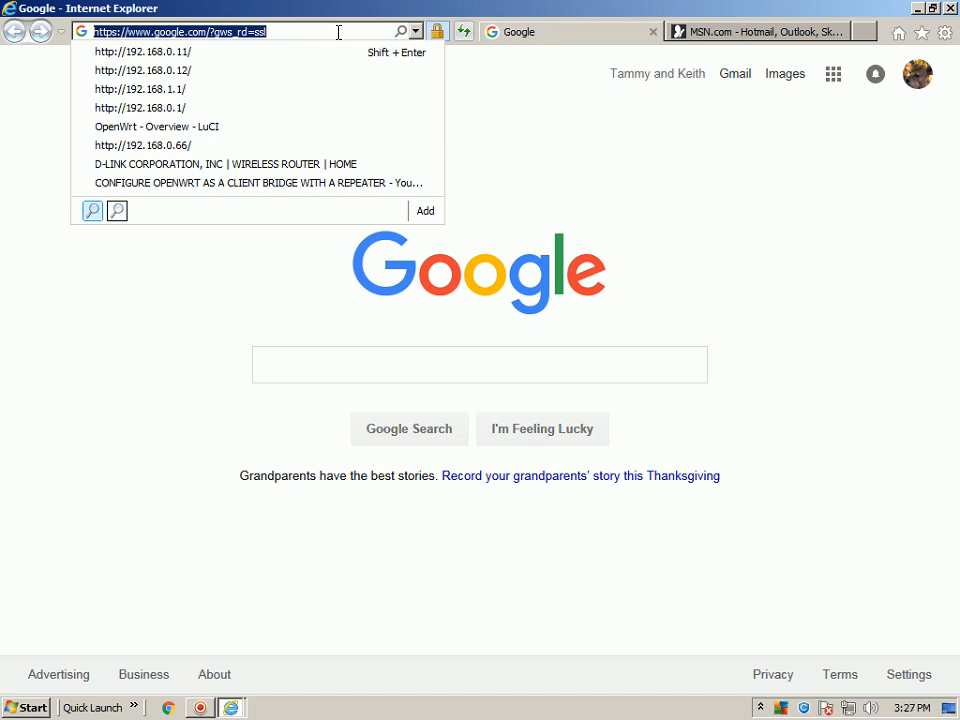
pyautogui.click(199, 53)
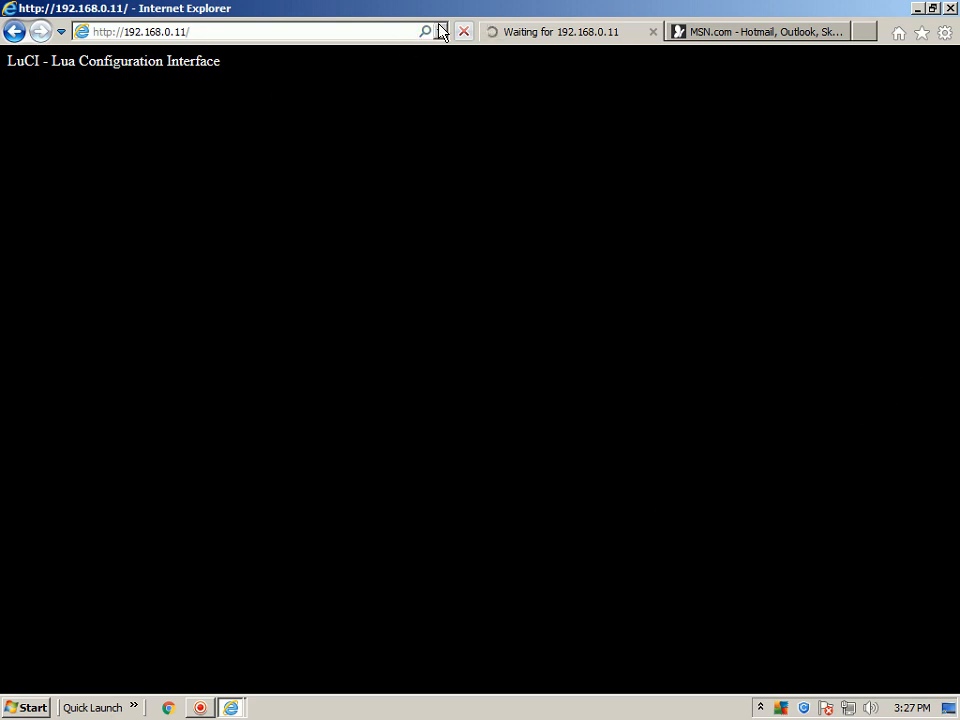
pyautogui.click(358, 31)
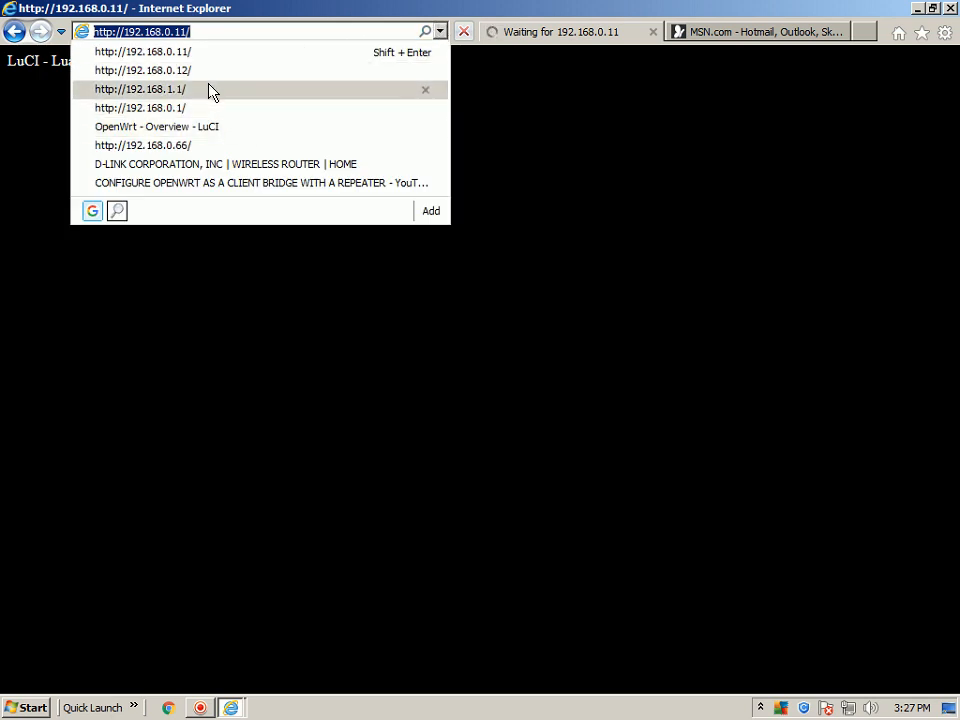
pyautogui.click(210, 88)
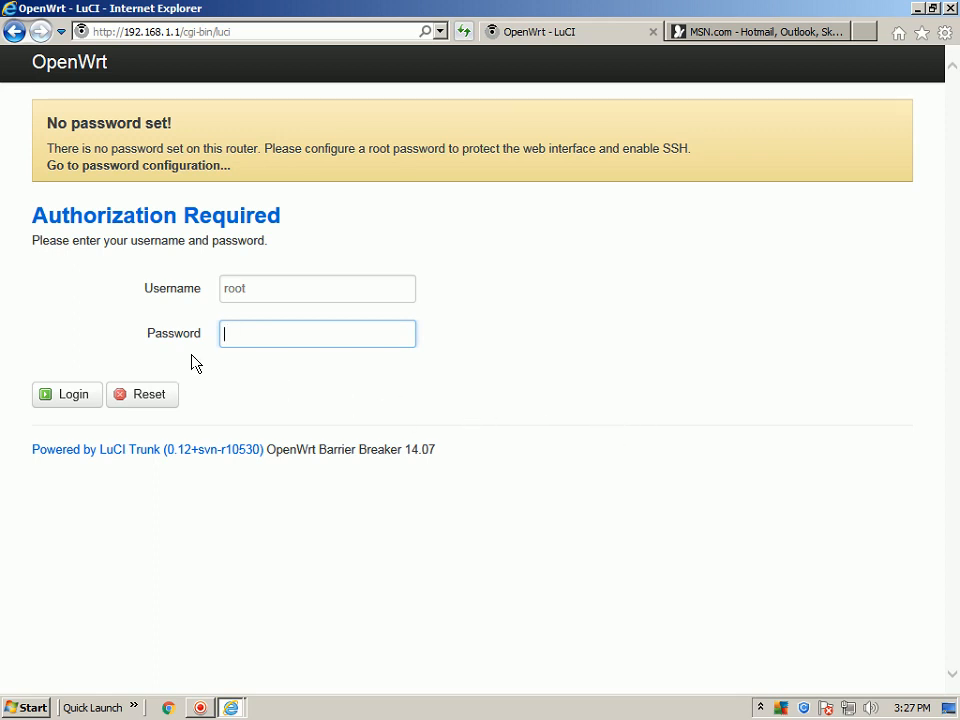
pyautogui.click(71, 393)
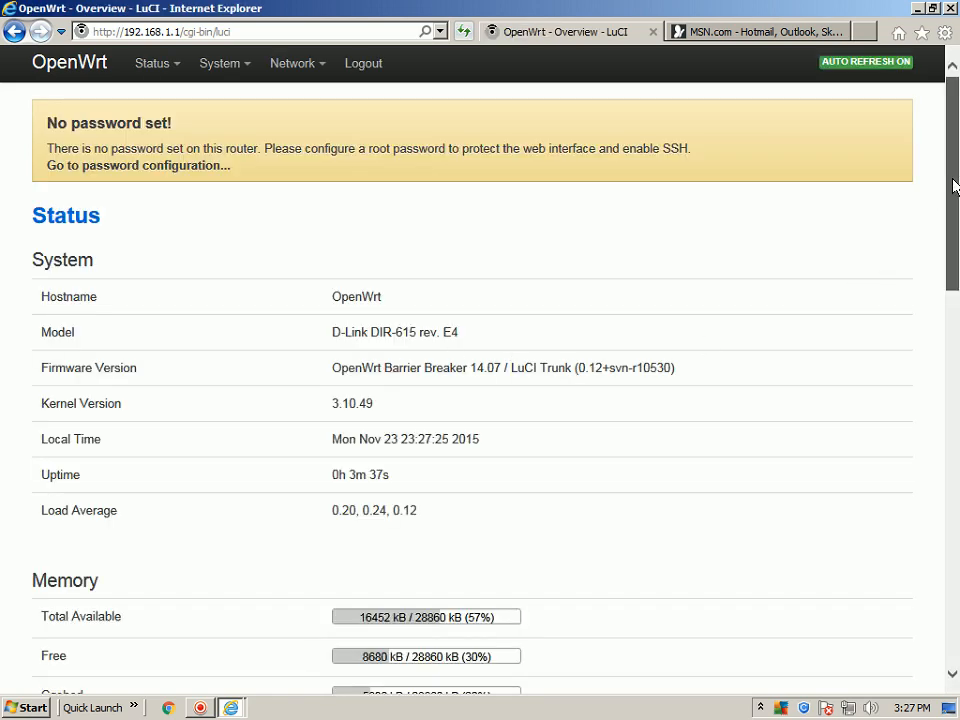
# Look over the router's status overview and open the network interfaces overview.
pyautogui.moveTo(953, 186); pyautogui.dragTo(955, 236)
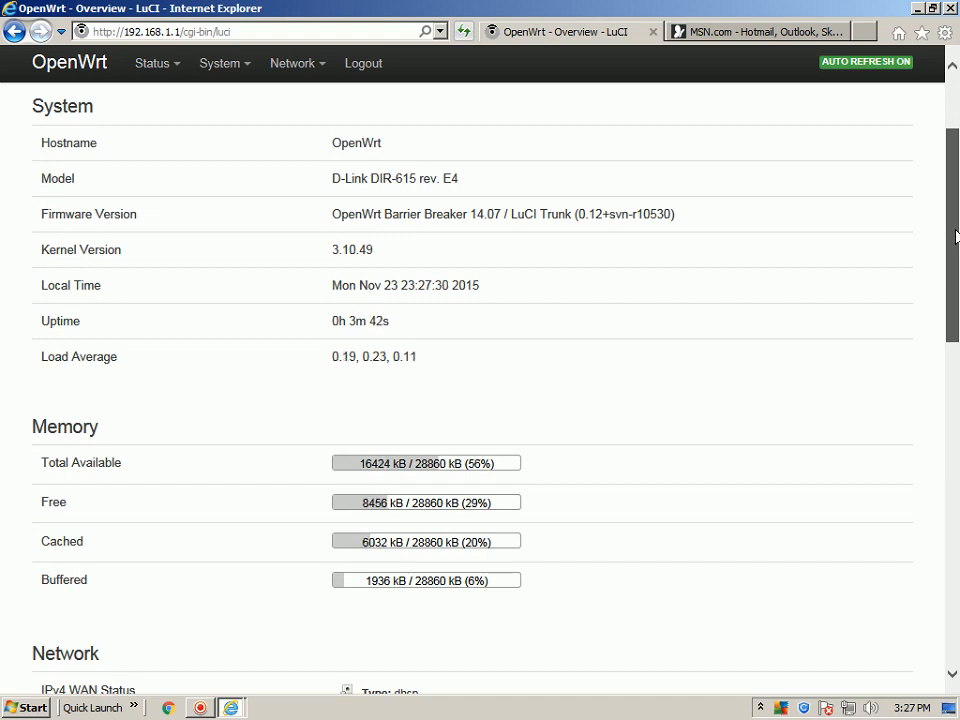
pyautogui.moveTo(955, 236); pyautogui.dragTo(936, 156)
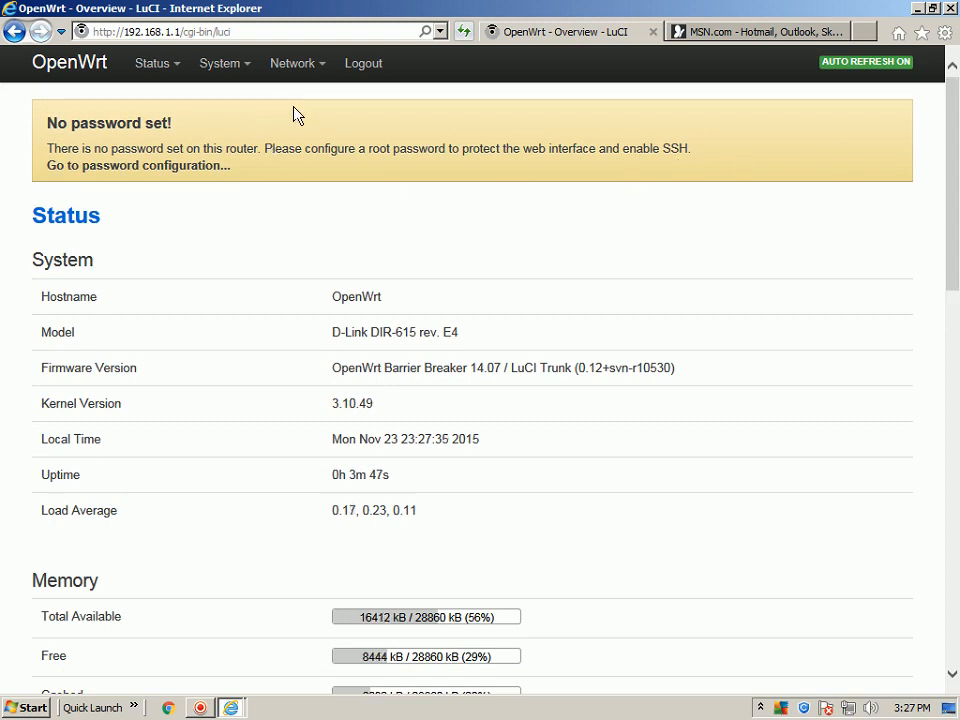
pyautogui.click(321, 70)
# Set and confirm the router's administrator password on the administration page, saving and applying the change.
pyautogui.moveTo(213, 68)
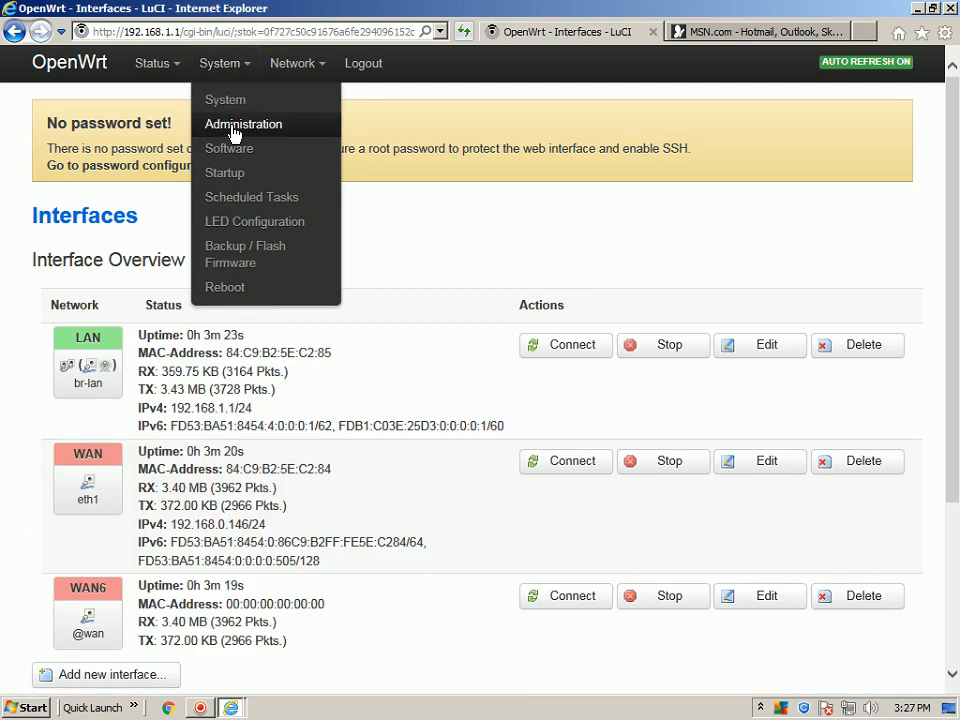
pyautogui.click(233, 128)
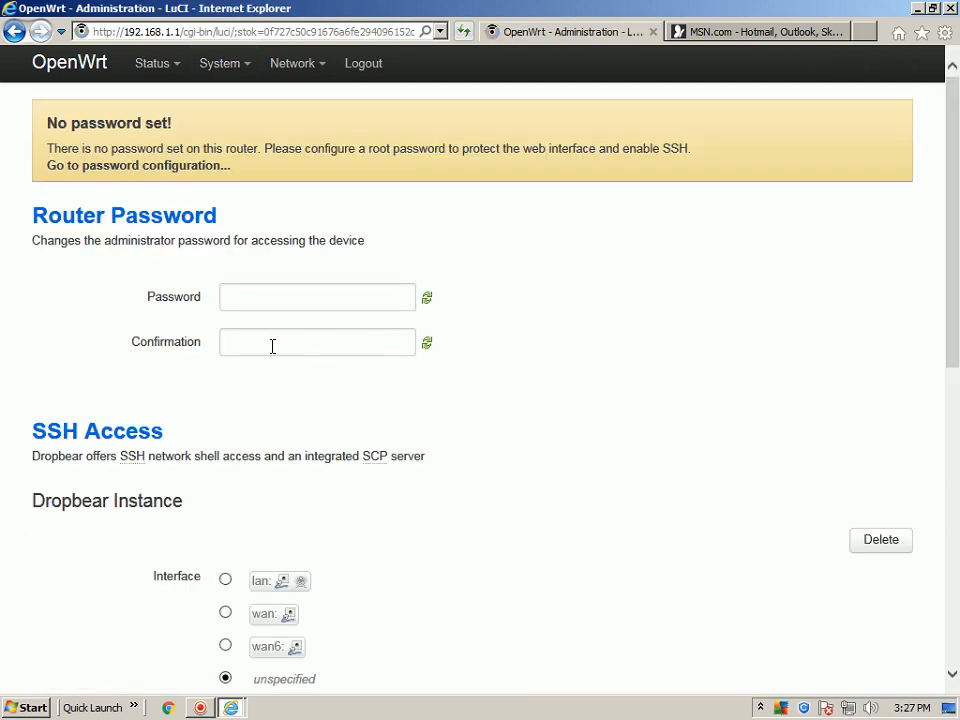
pyautogui.click(238, 298)
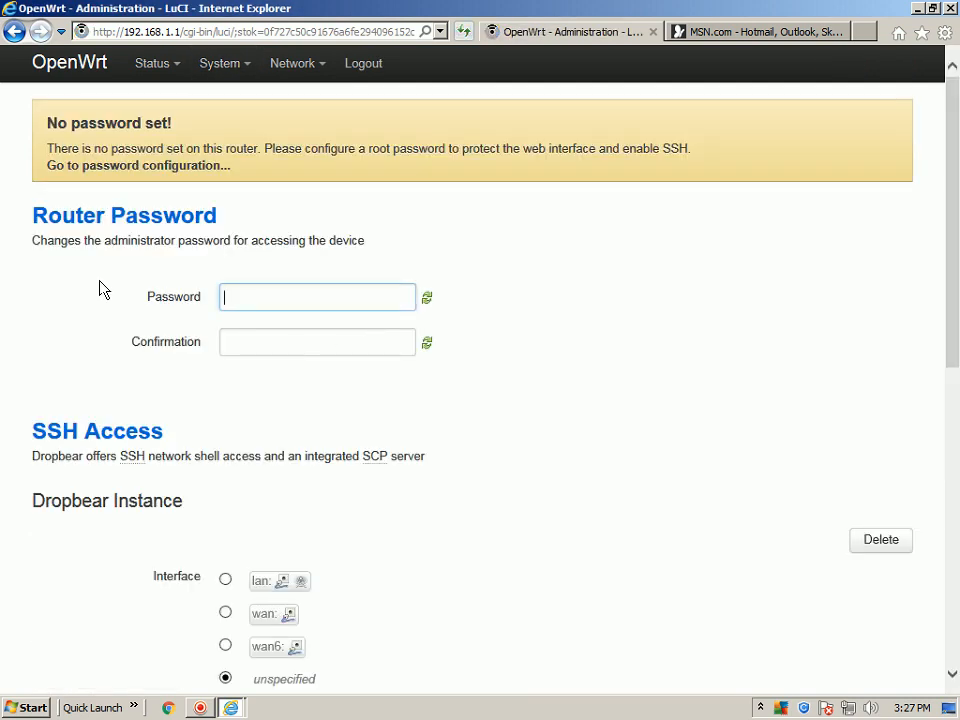
pyautogui.write('root')
pyautogui.click(246, 345)
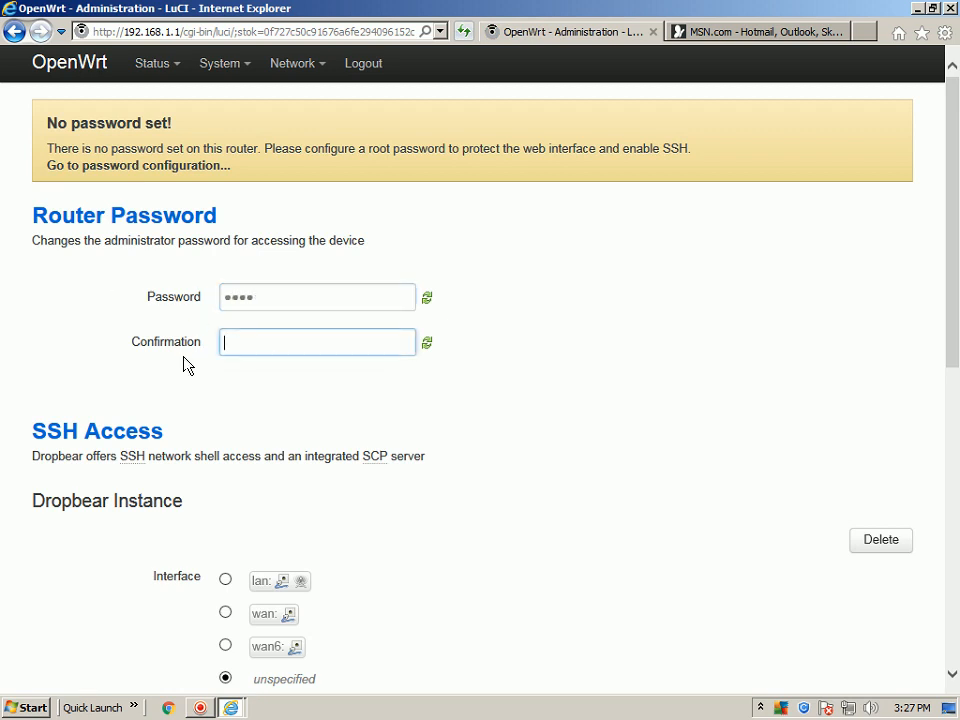
pyautogui.write('root')
pyautogui.moveTo(945, 339); pyautogui.dragTo(955, 650)
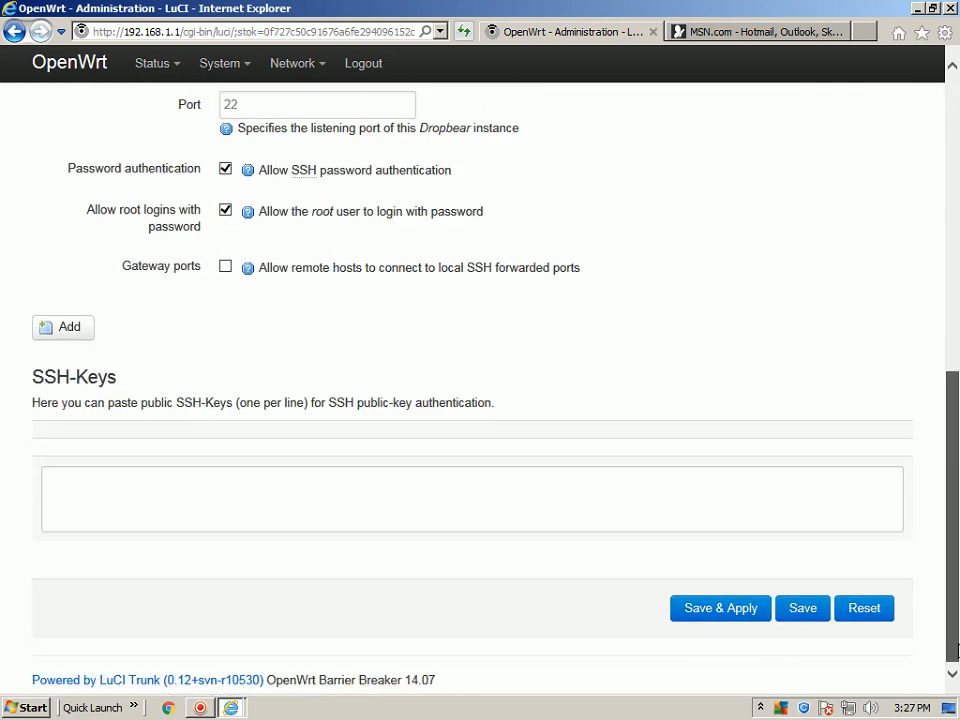
pyautogui.click(723, 612)
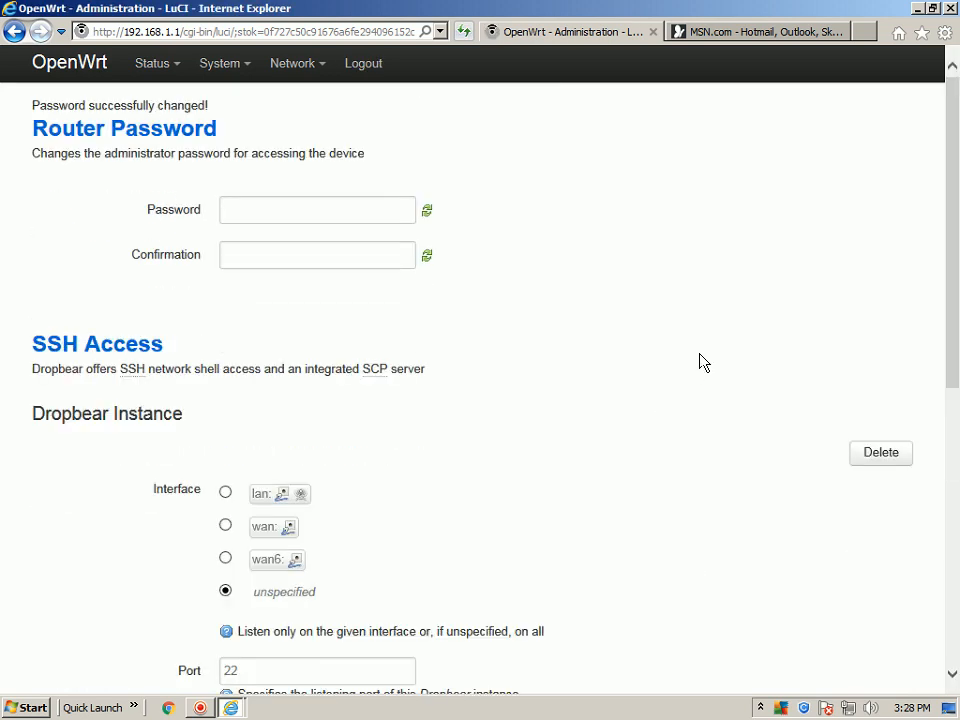
# Scan for wireless networks with radio0 and choose to join TP-LINK WR1043ND.
pyautogui.moveTo(294, 69)
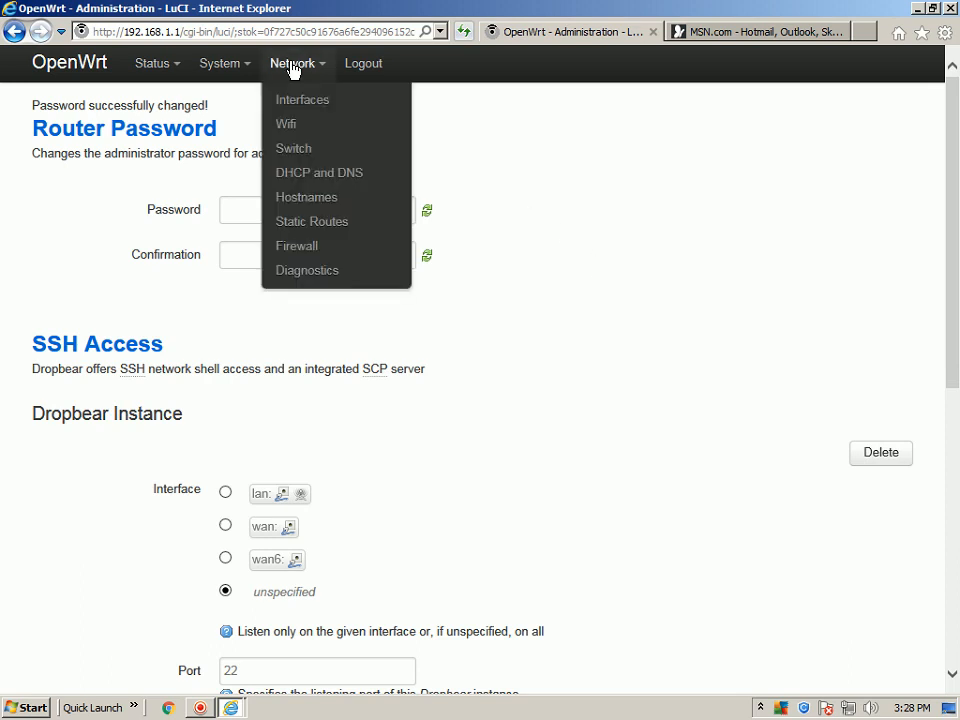
pyautogui.click(285, 128)
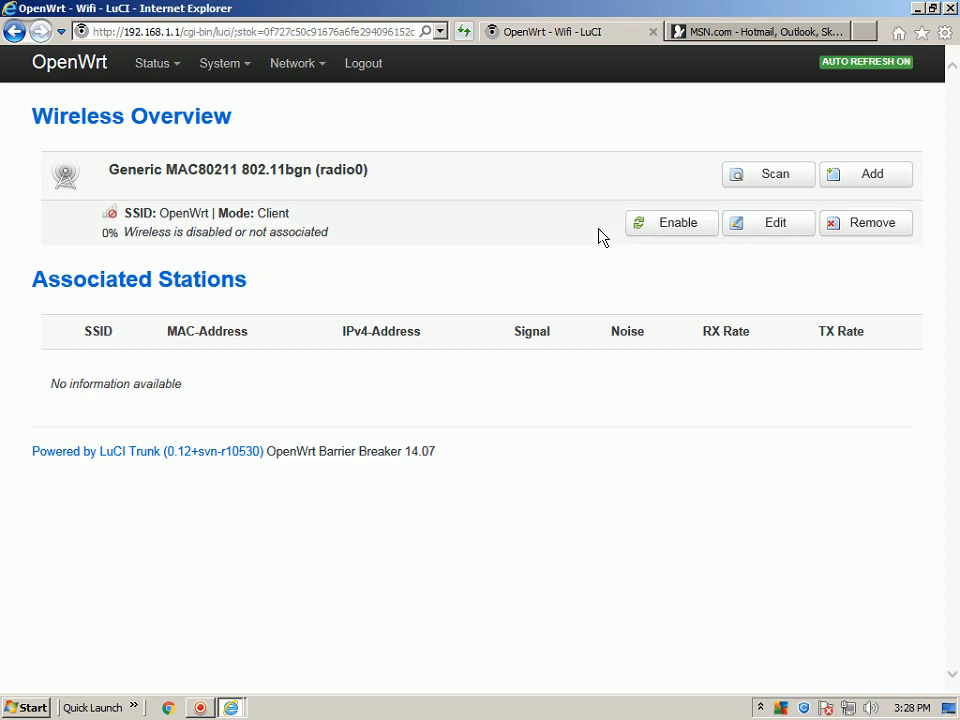
pyautogui.click(776, 178)
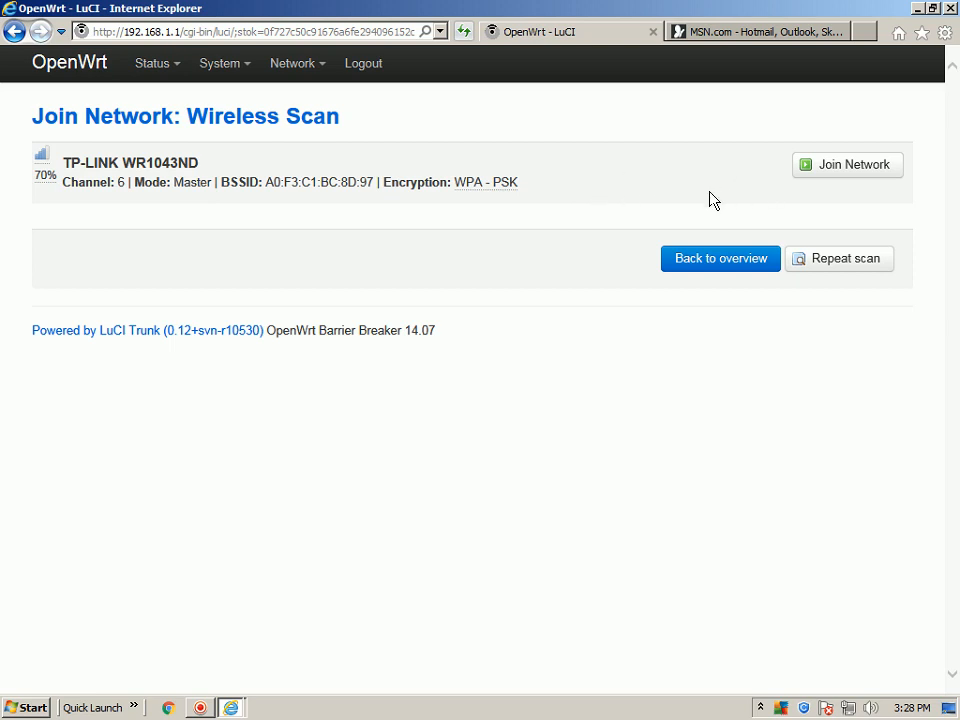
pyautogui.click(836, 168)
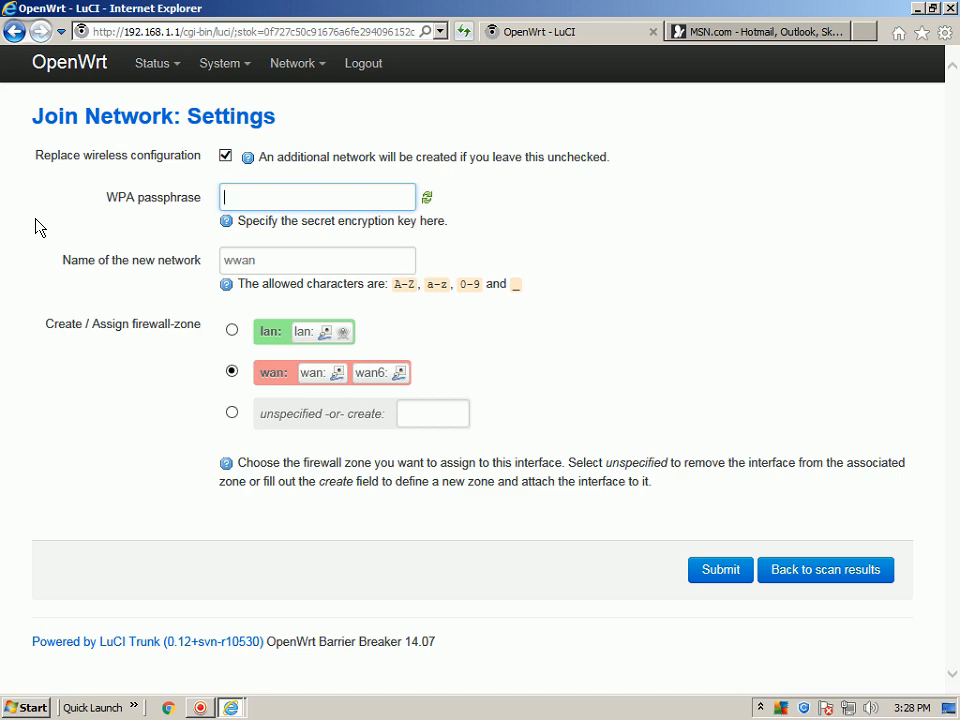
# Enter the WPA passphrase of the network being joined.
pyautogui.write('1234567890')
# Name the new network wlan, assign it to the lan firewall zone and submit the join settings.
pyautogui.press('Tab')
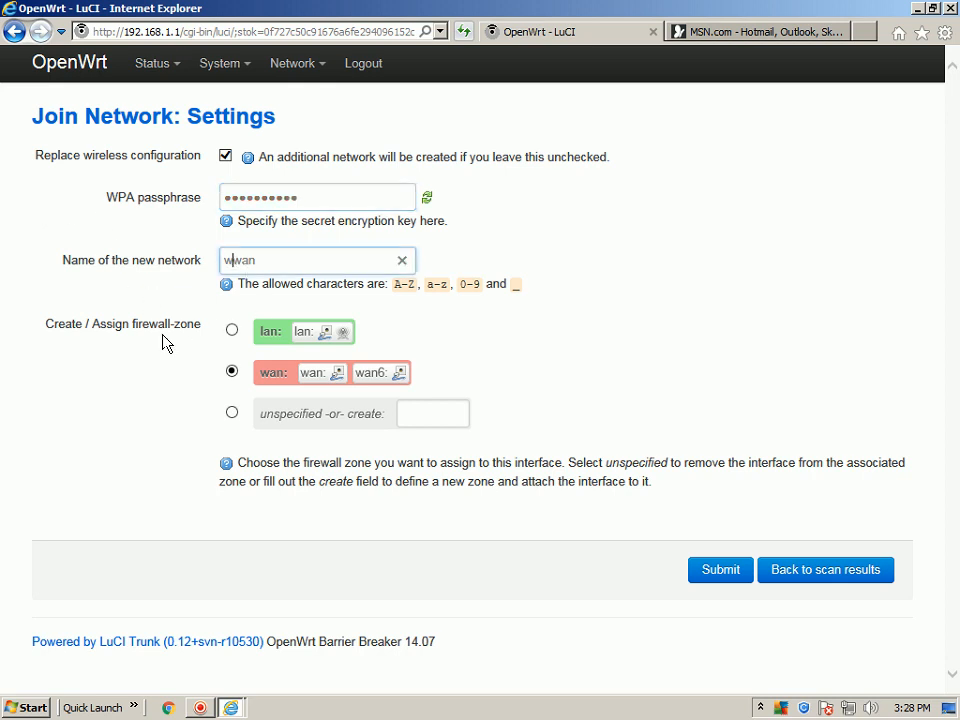
pyautogui.press('Home')
pyautogui.press('Delete')
pyautogui.press('Right')
pyautogui.write('l')
pyautogui.click(231, 330)
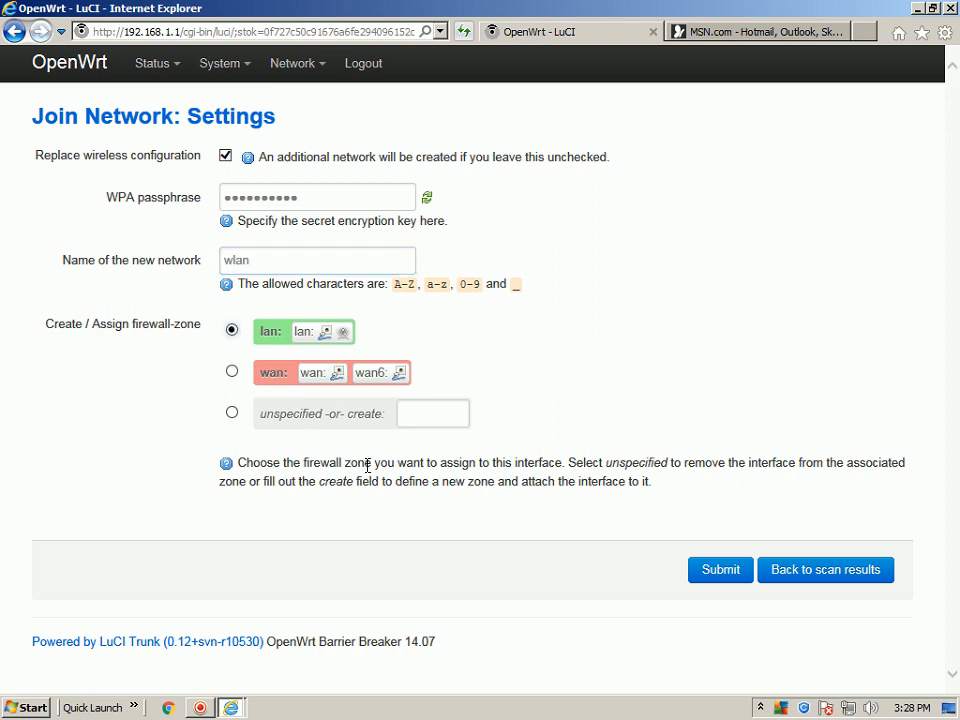
pyautogui.click(716, 568)
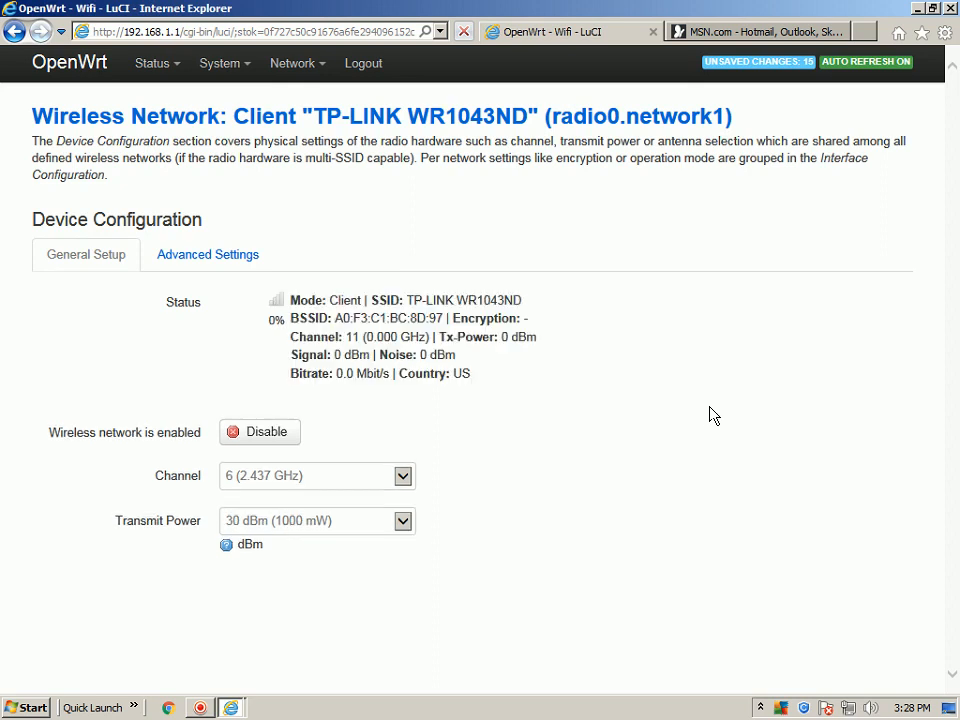
# Set the wireless client's transmit power to 22 dBm (158 mW).
pyautogui.click(403, 522)
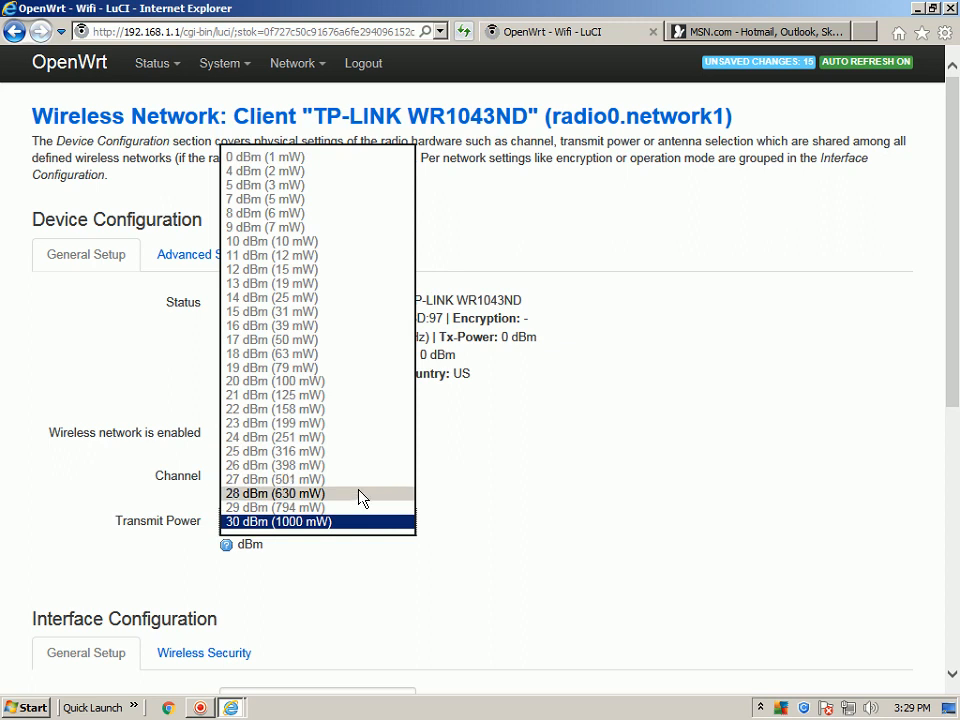
pyautogui.click(338, 410)
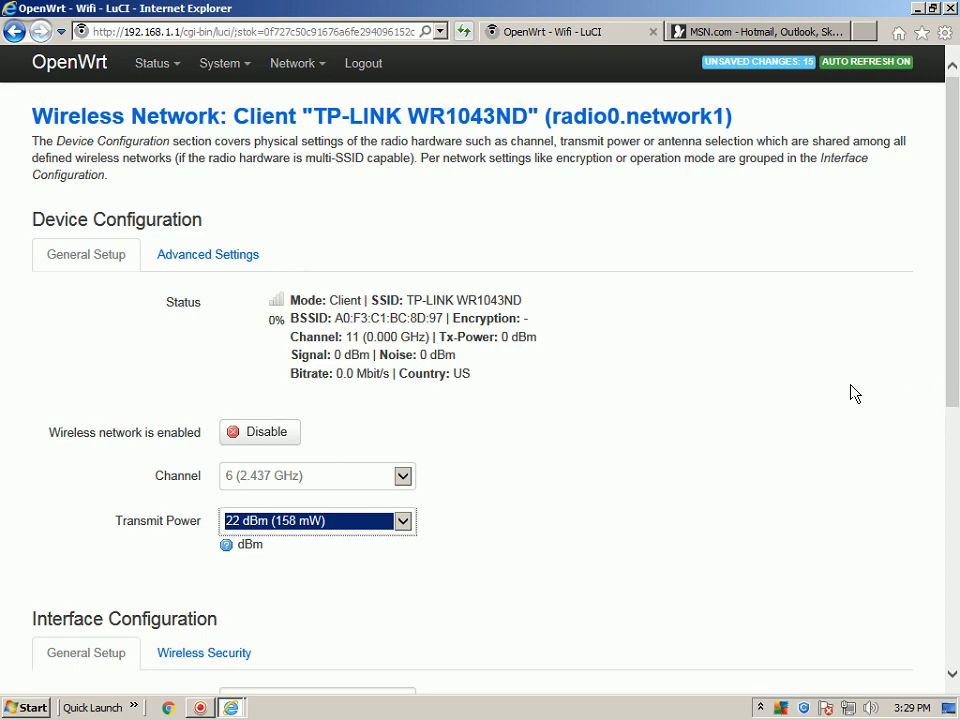
pyautogui.moveTo(953, 317); pyautogui.dragTo(957, 561)
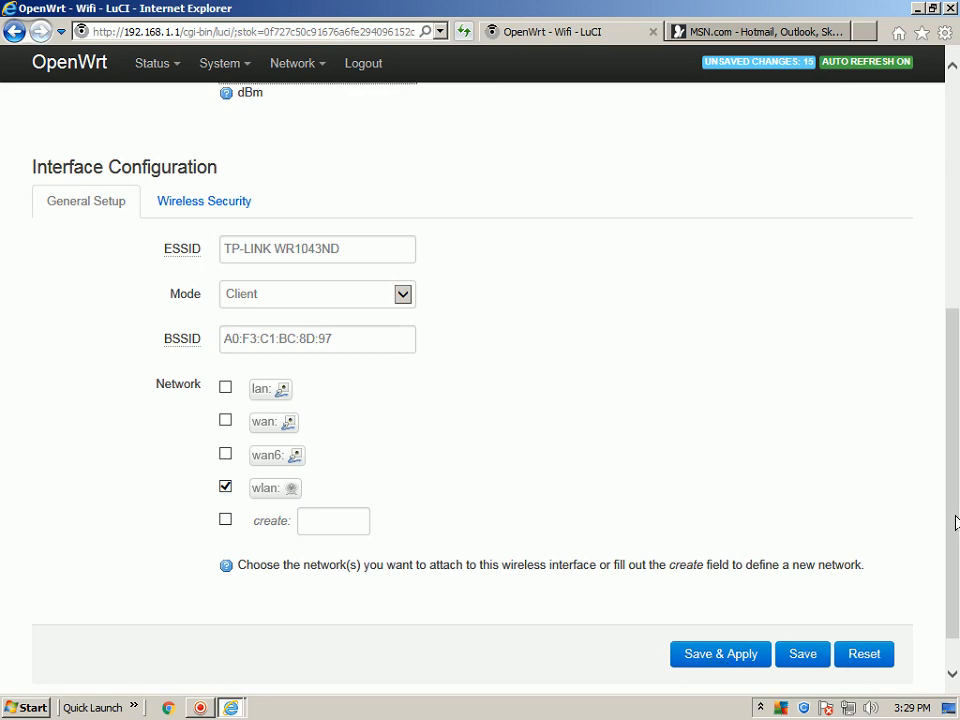
pyautogui.moveTo(955, 523); pyautogui.dragTo(943, 268)
# Set the radio's HT mode (802.11n) to 40MHz, then save and apply the wireless configuration.
pyautogui.click(172, 257)
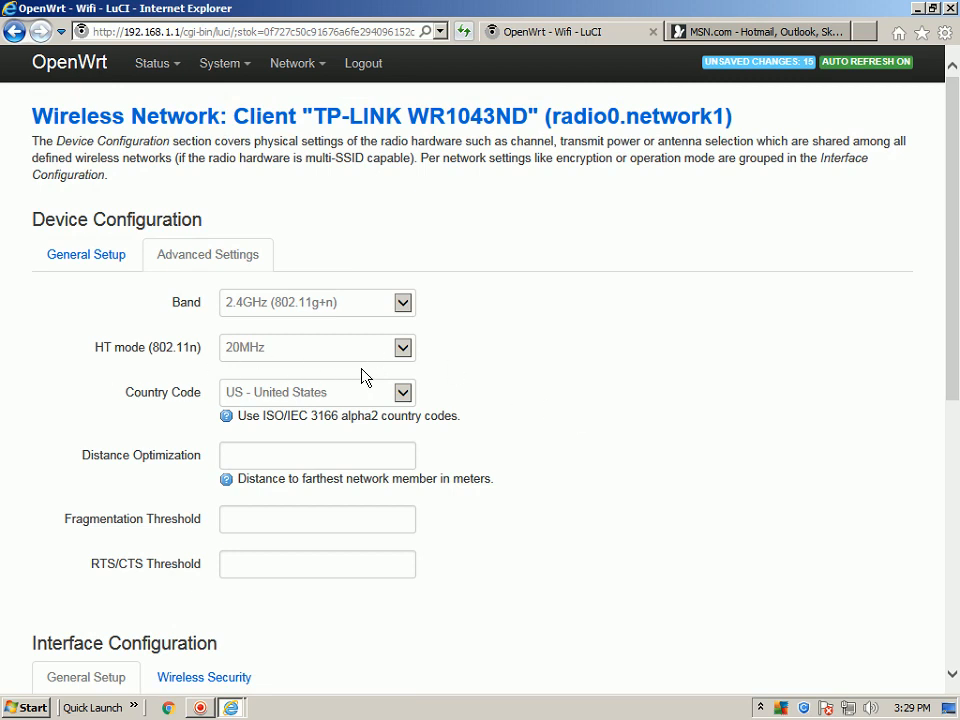
pyautogui.click(404, 349)
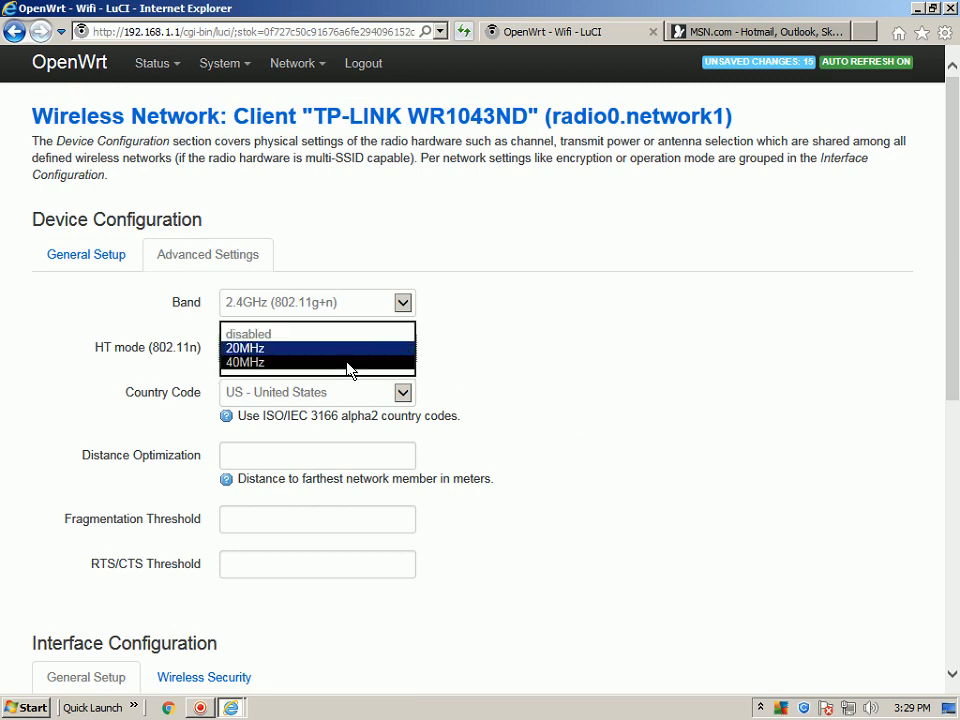
pyautogui.click(347, 362)
pyautogui.moveTo(952, 388); pyautogui.dragTo(955, 643)
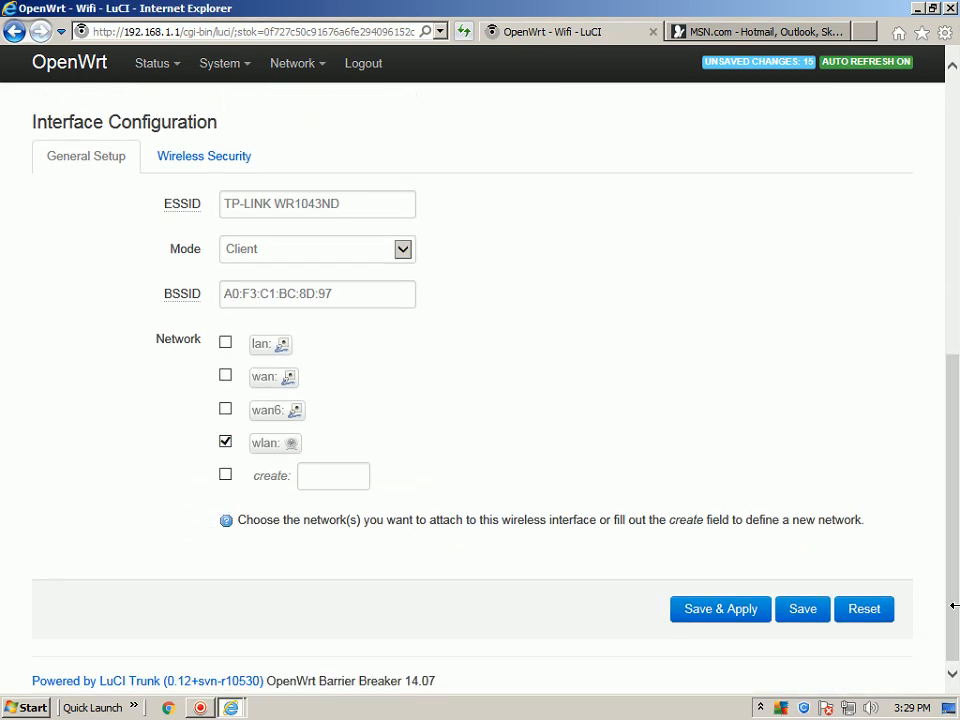
pyautogui.click(710, 618)
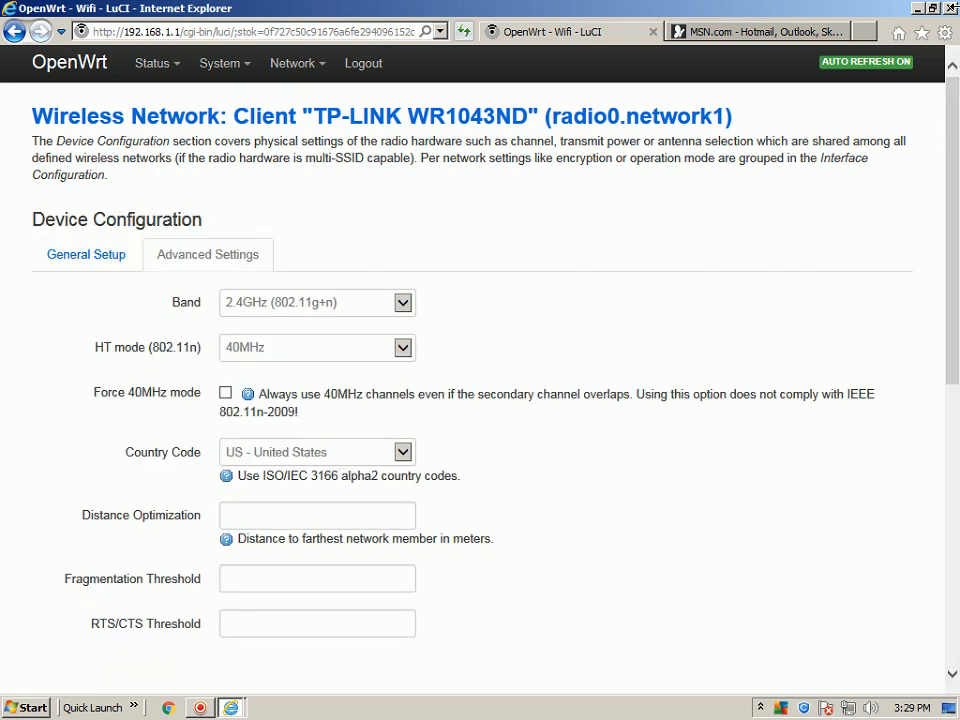
# Try to close the browser together with all its tabs.
pyautogui.click(950, 10)
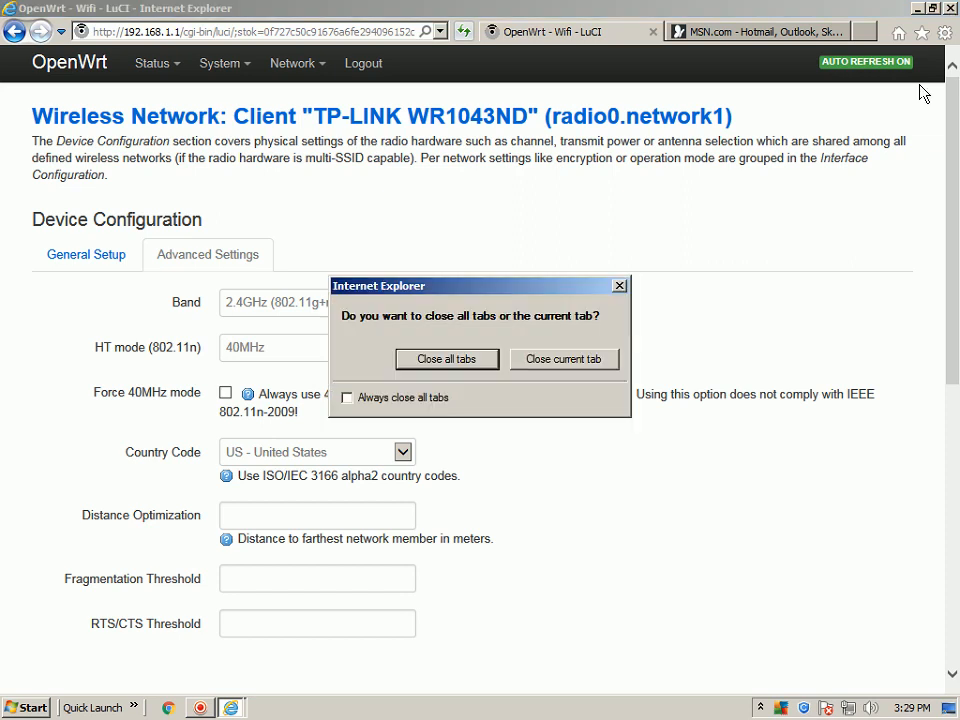
pyautogui.click(429, 359)
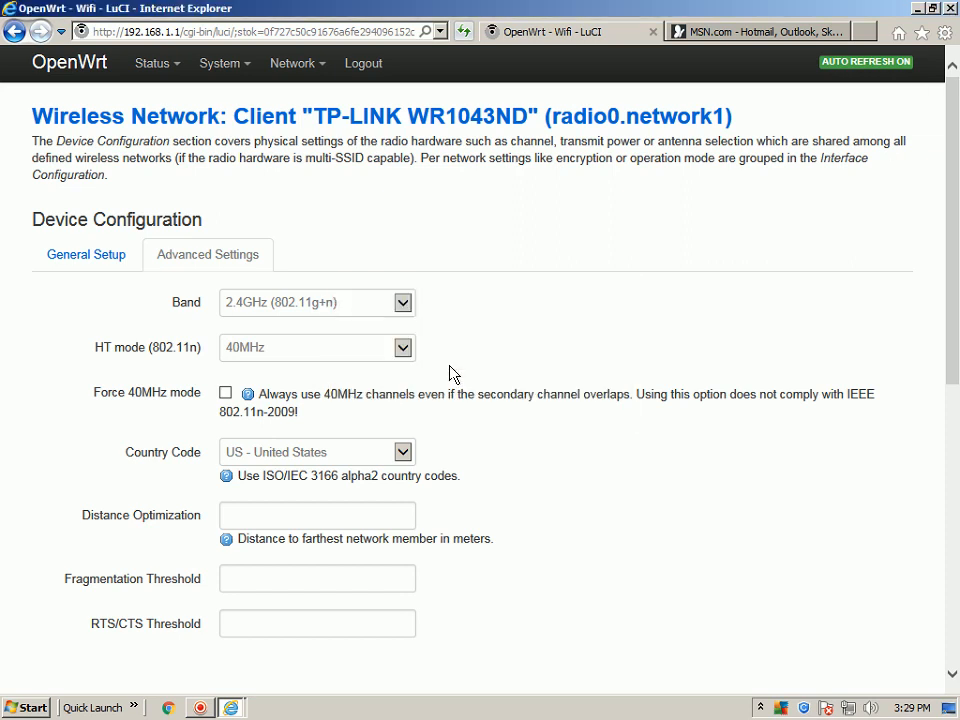
pyautogui.click(950, 10)
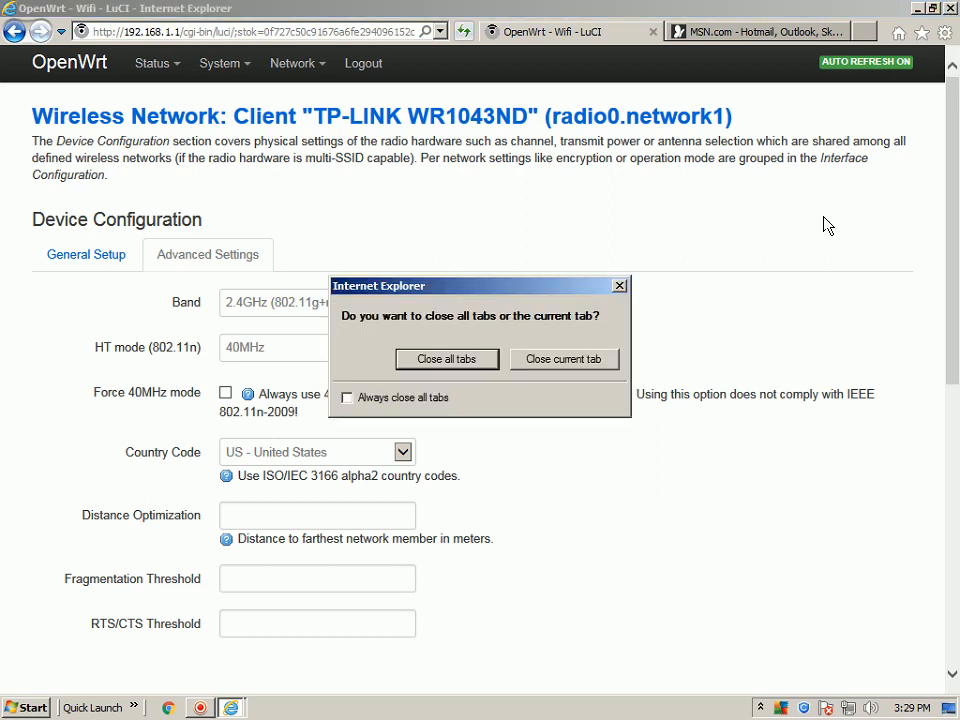
pyautogui.click(443, 361)
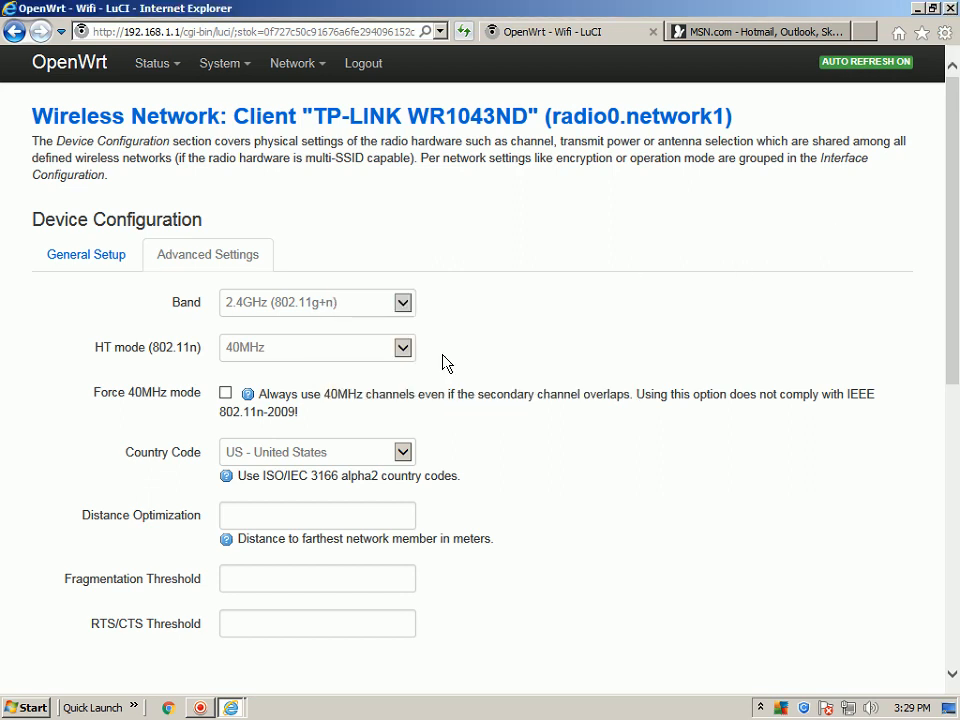
# Close only the current tab showing the router's wireless configuration.
pyautogui.click(950, 9)
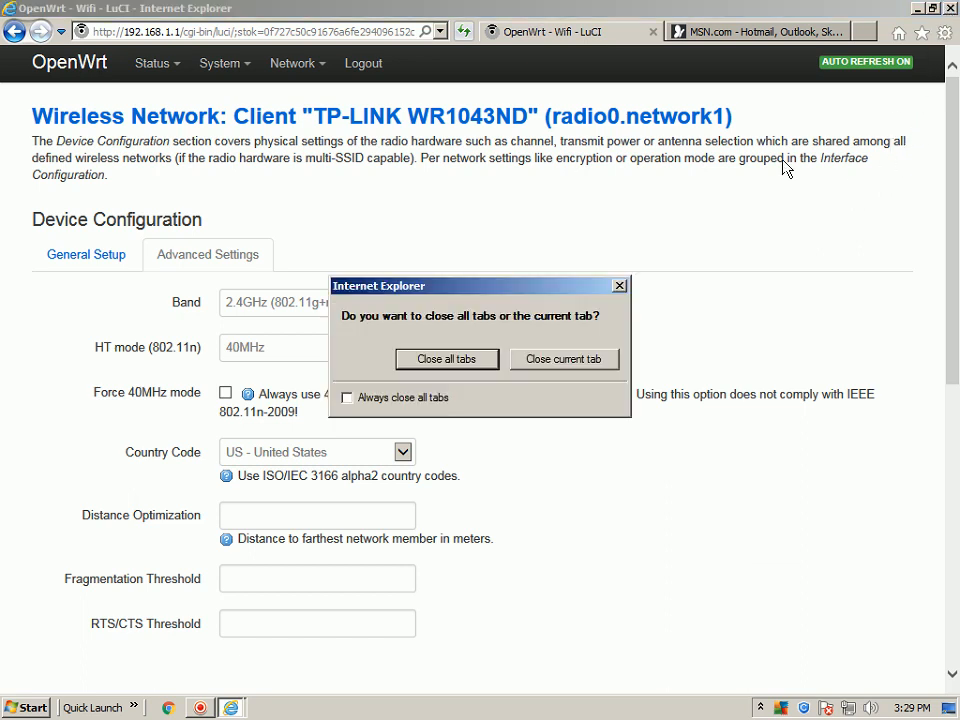
pyautogui.click(545, 360)
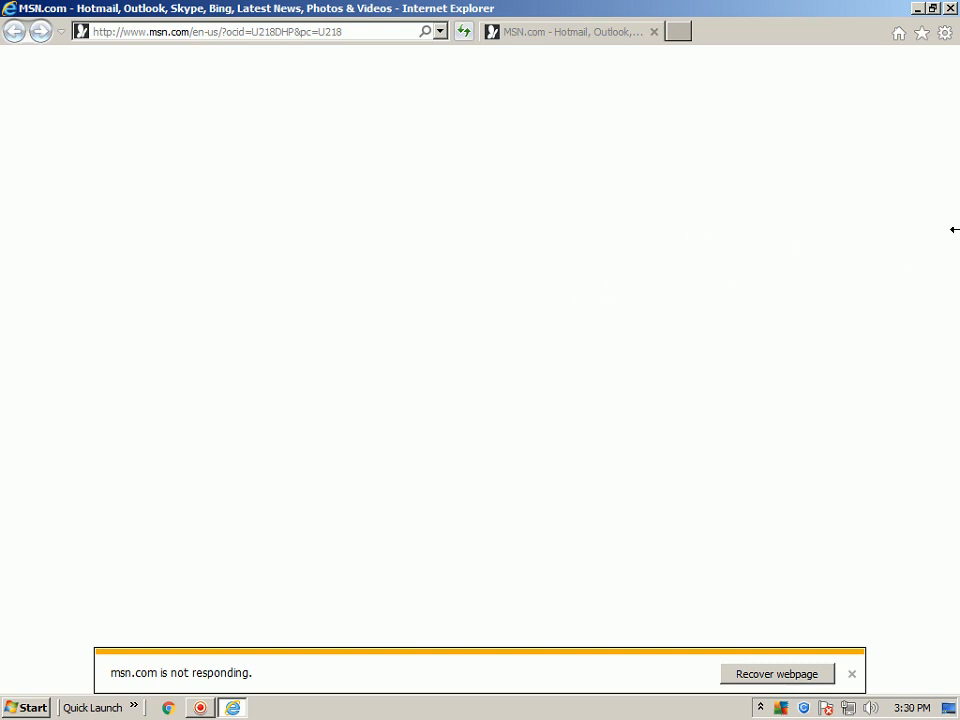
# Close the unresponsive Internet Explorer window that is stuck on msn.com.
pyautogui.click(917, 9)
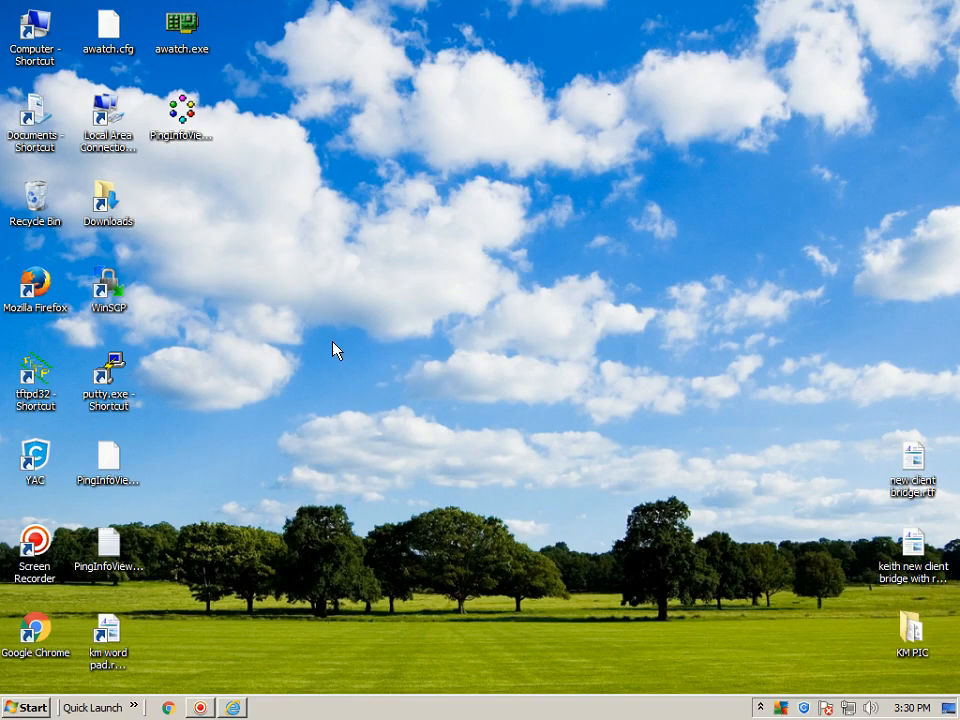
pyautogui.click(233, 707)
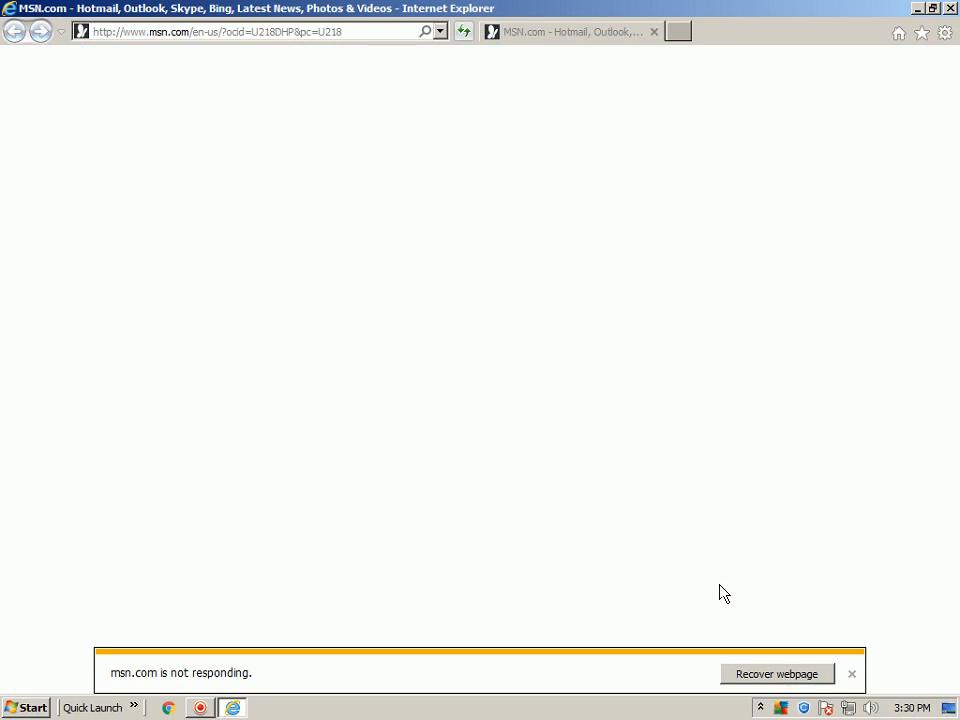
pyautogui.click(783, 679)
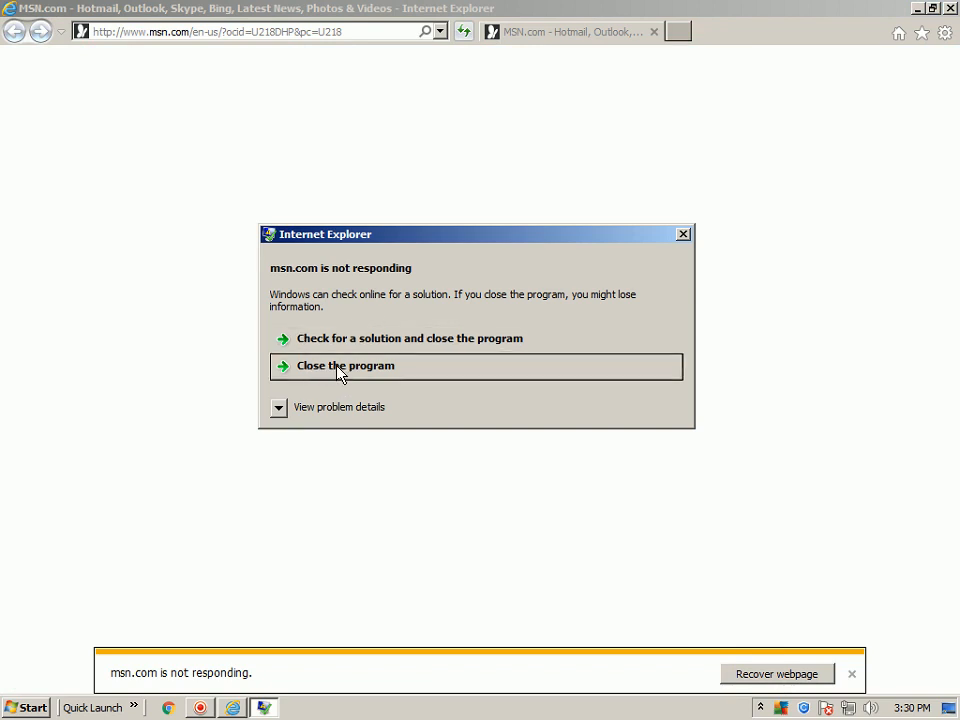
pyautogui.click(368, 375)
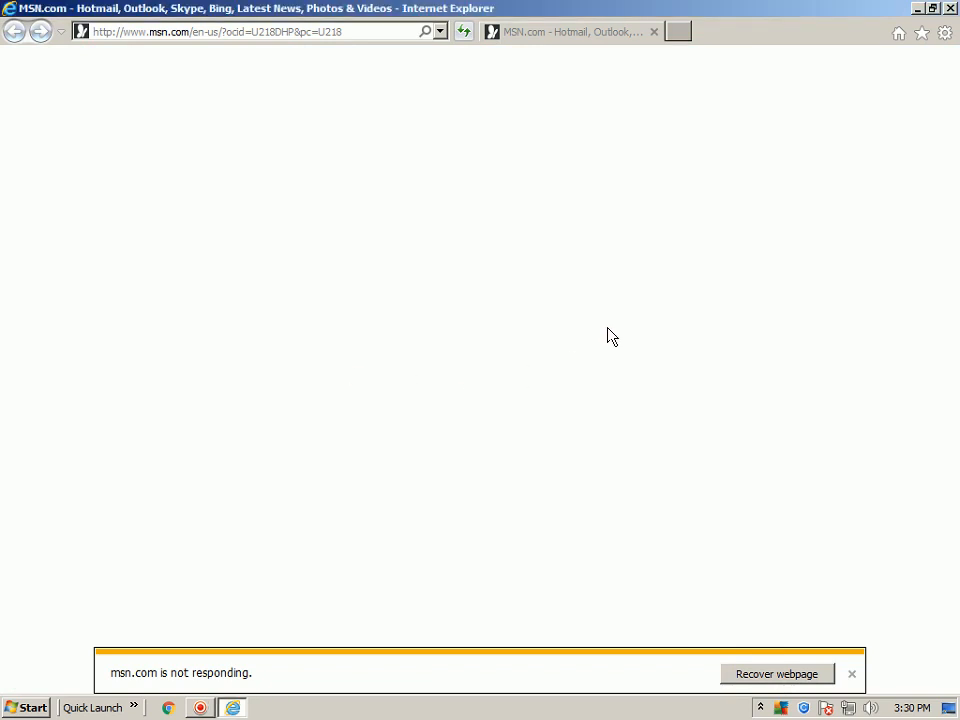
pyautogui.click(606, 33)
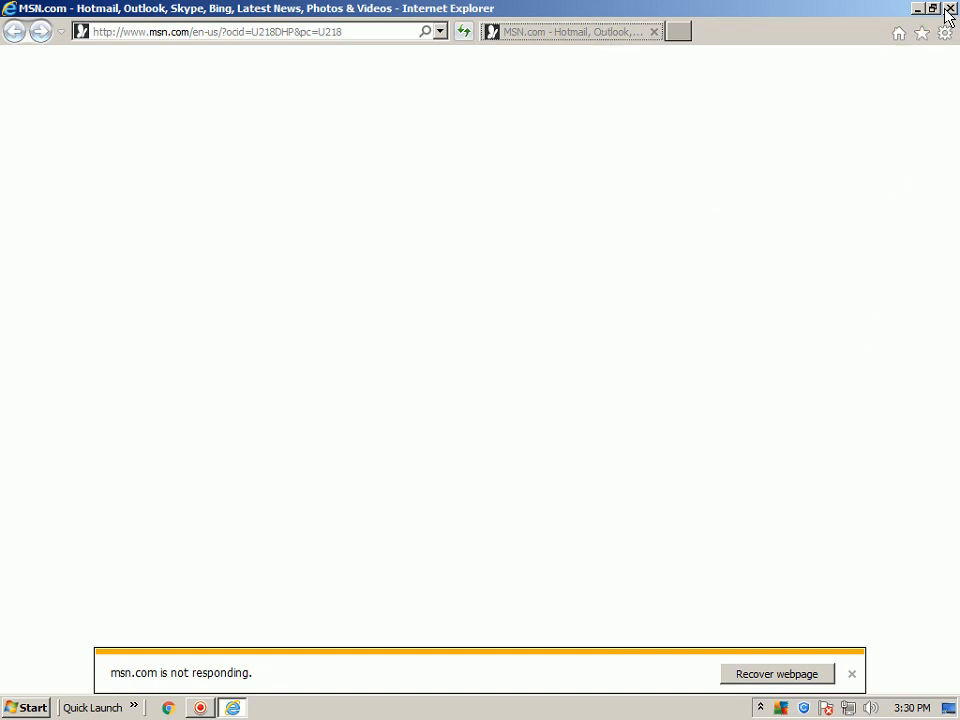
pyautogui.click(759, 678)
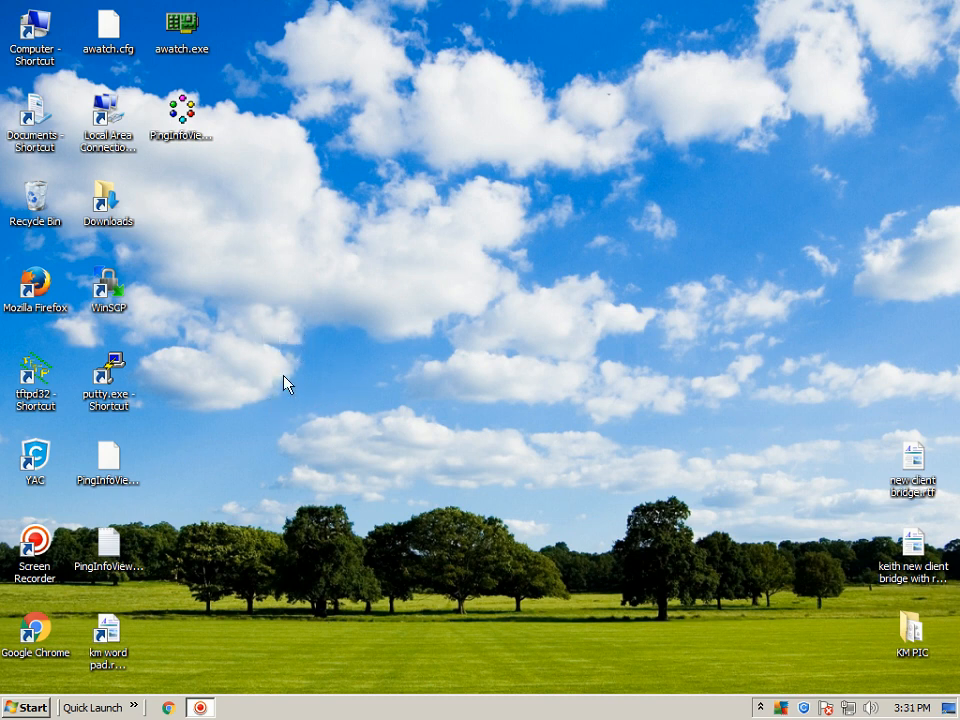
pyautogui.doubleClick(100, 287)
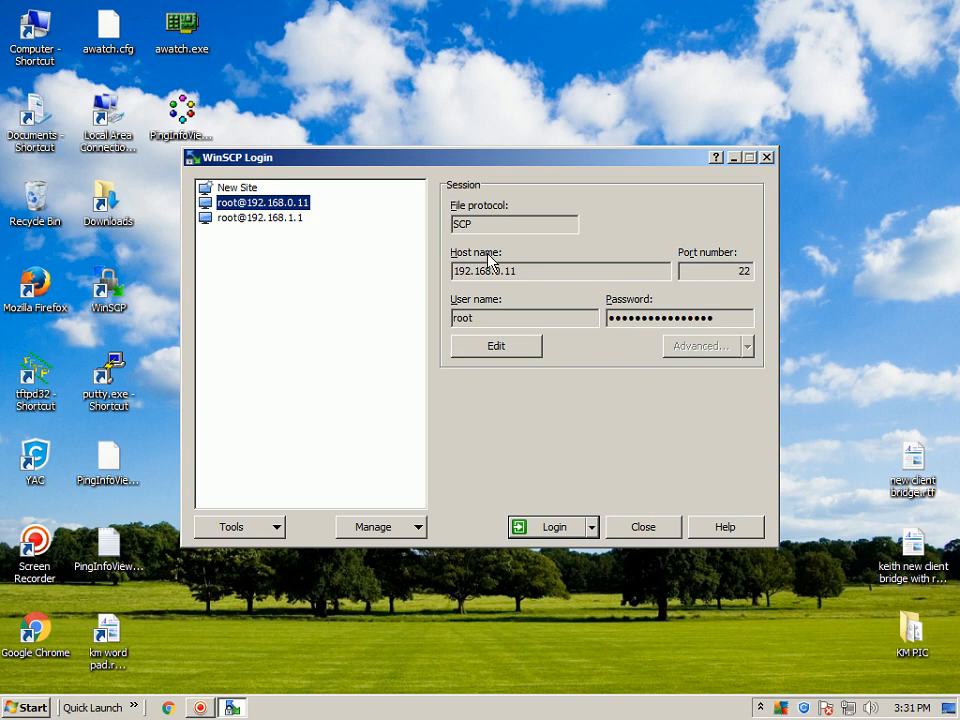
pyautogui.click(261, 219)
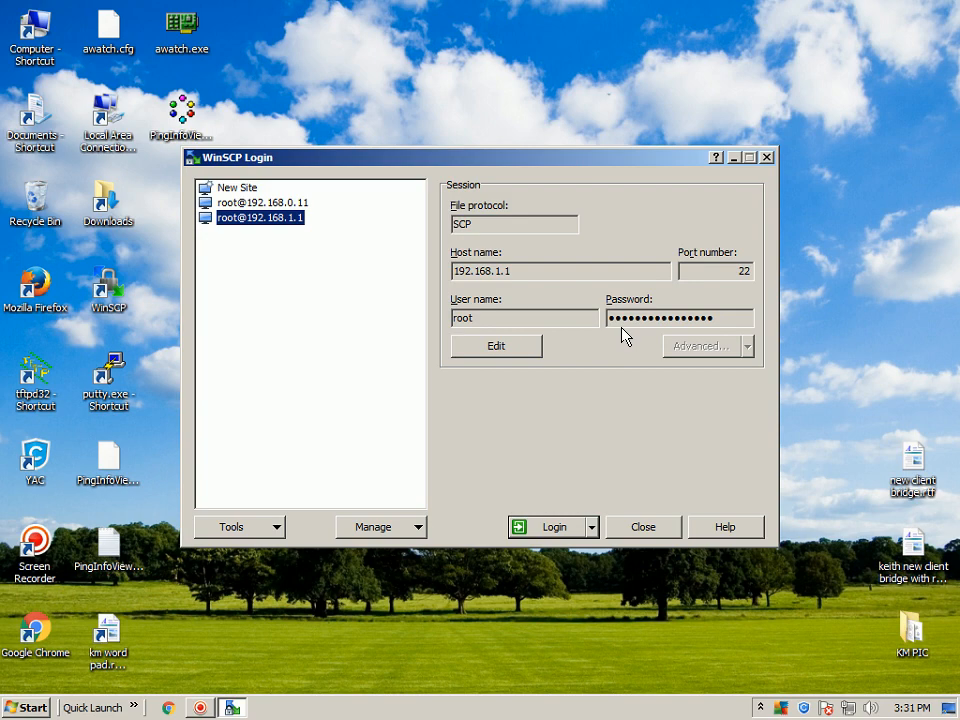
pyautogui.click(553, 526)
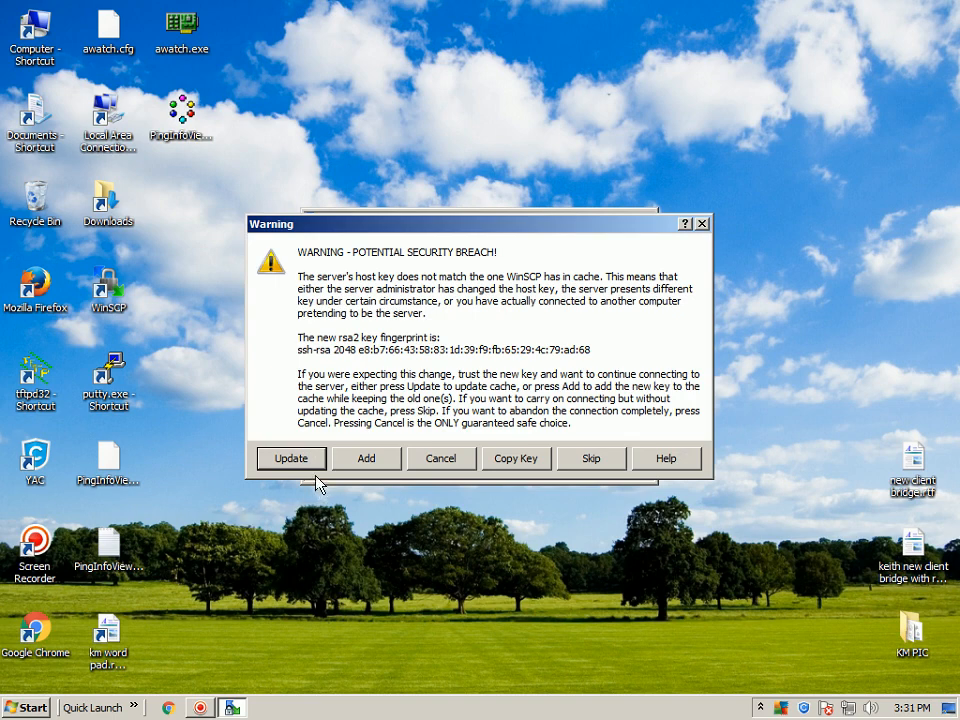
pyautogui.click(292, 458)
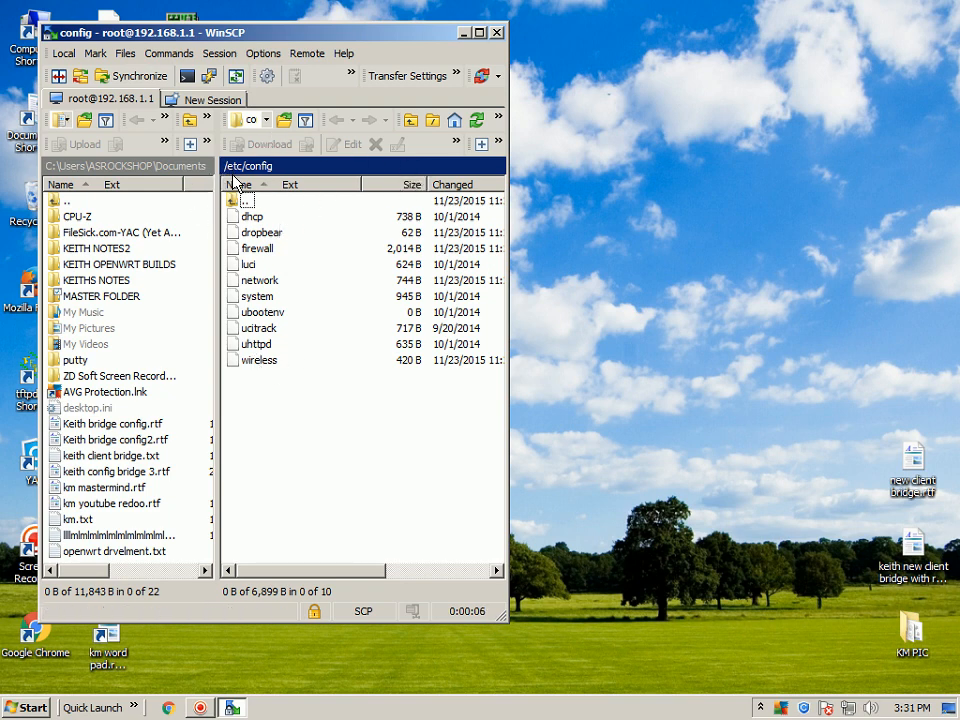
# Go up to the router's root directory and open its etc folder.
pyautogui.click(409, 121)
pyautogui.click(409, 121)
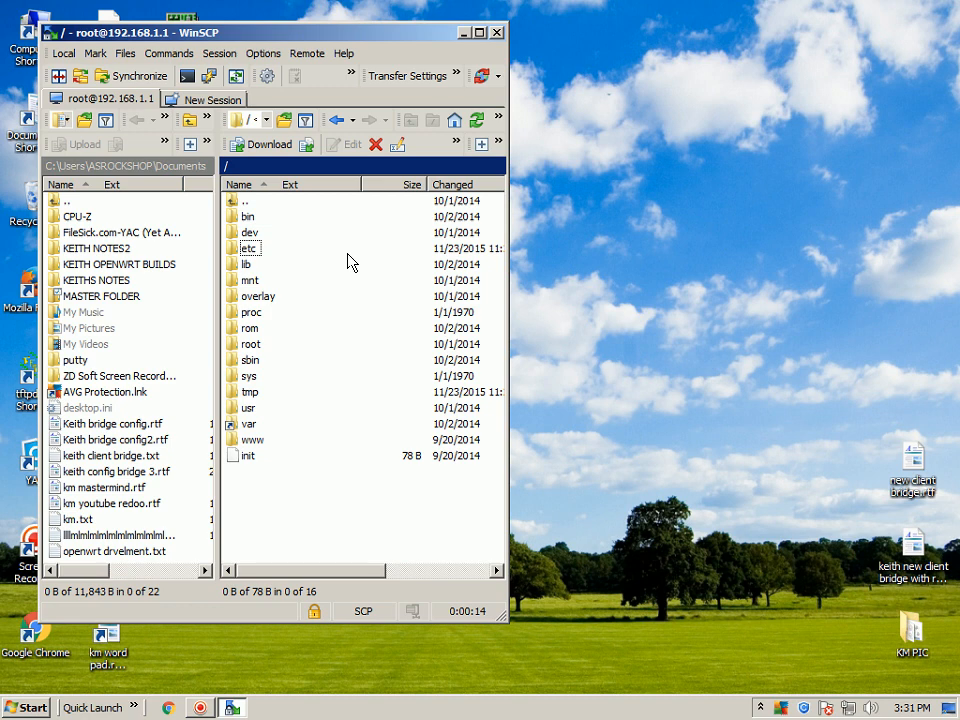
pyautogui.click(229, 203)
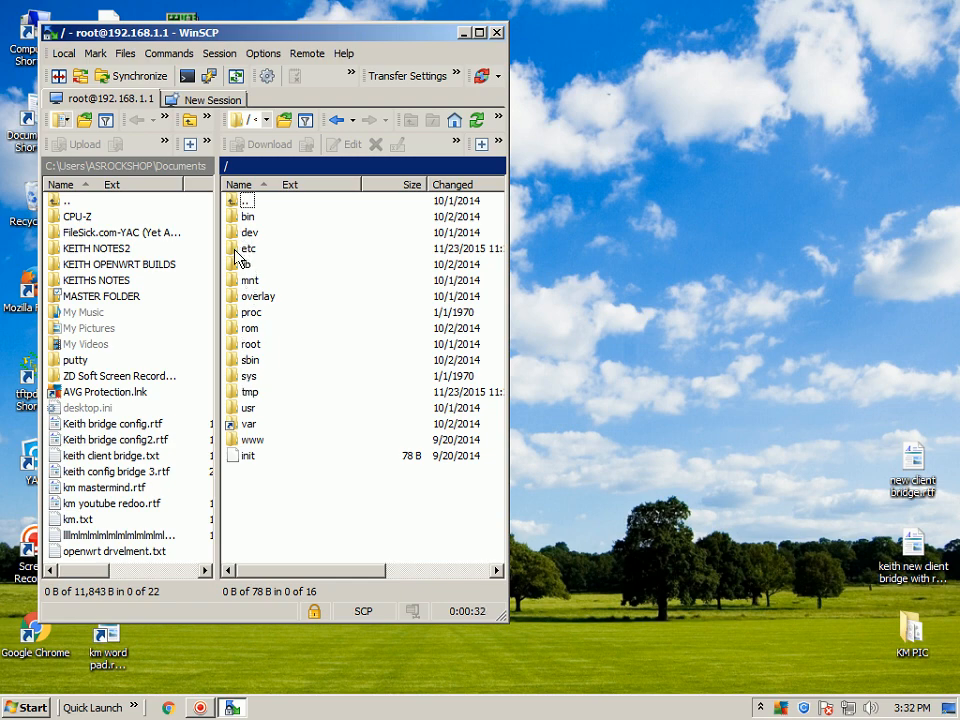
pyautogui.doubleClick(236, 249)
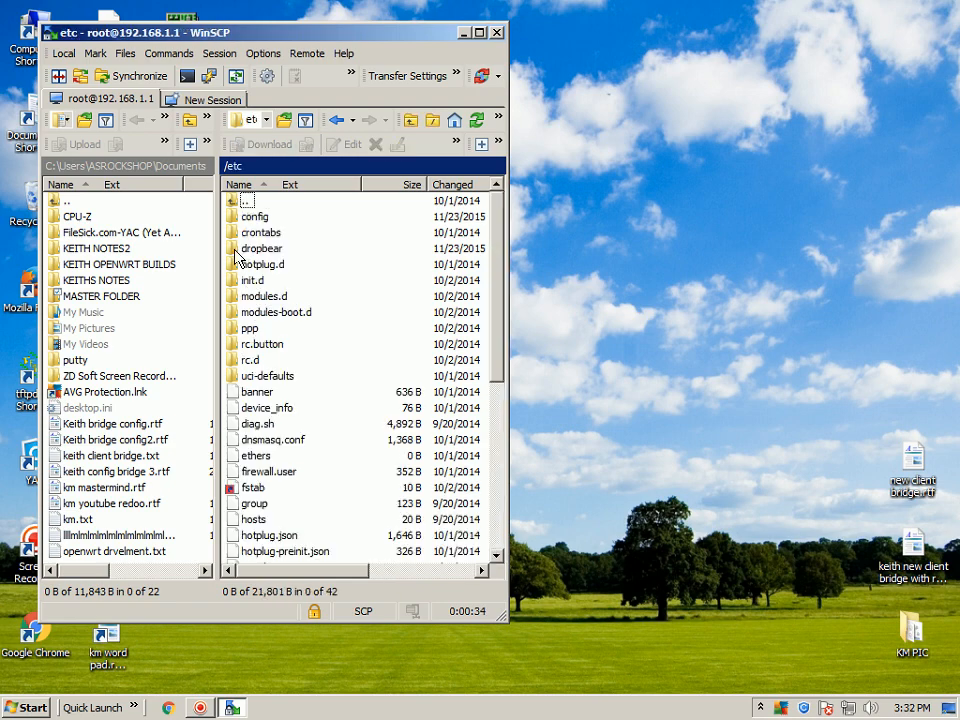
# Open new client bridge.rtf from the desktop in WordPad and place its window beside WinSCP.
pyautogui.doubleClick(911, 462)
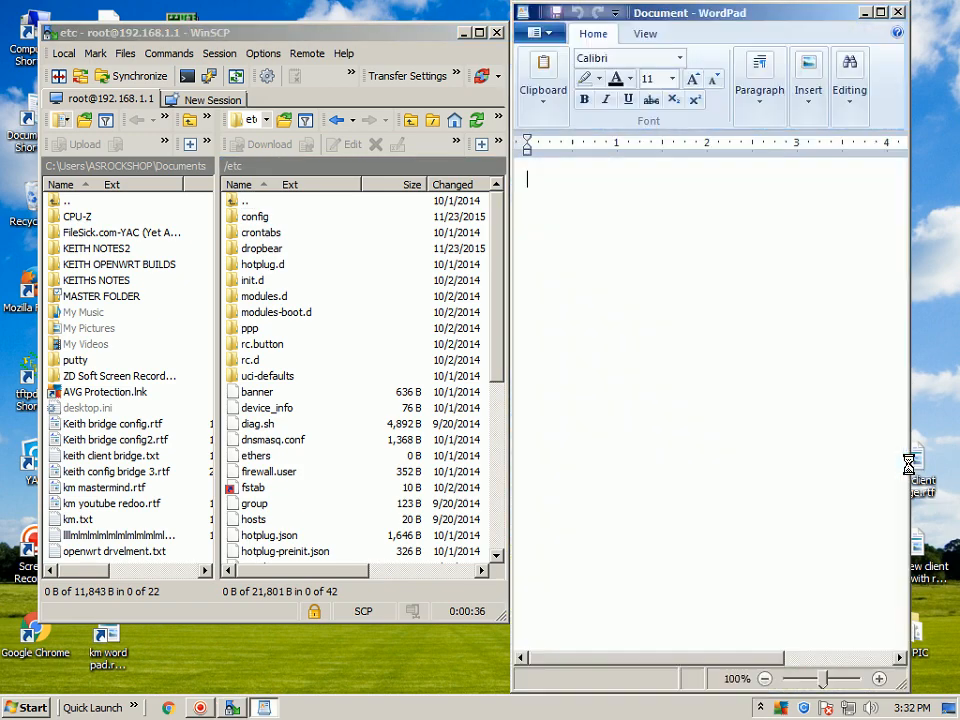
pyautogui.moveTo(706, 16); pyautogui.dragTo(749, 11)
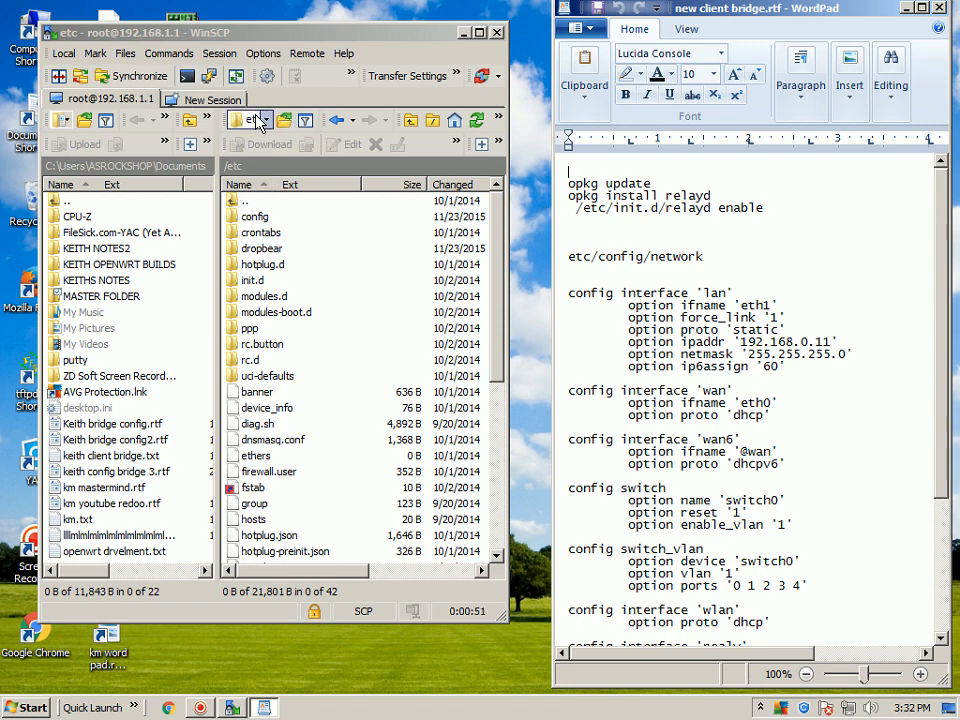
# Open a PuTTY session to the router from WinSCP, fit its window beside the notes, and log in with the root password.
pyautogui.click(187, 76)
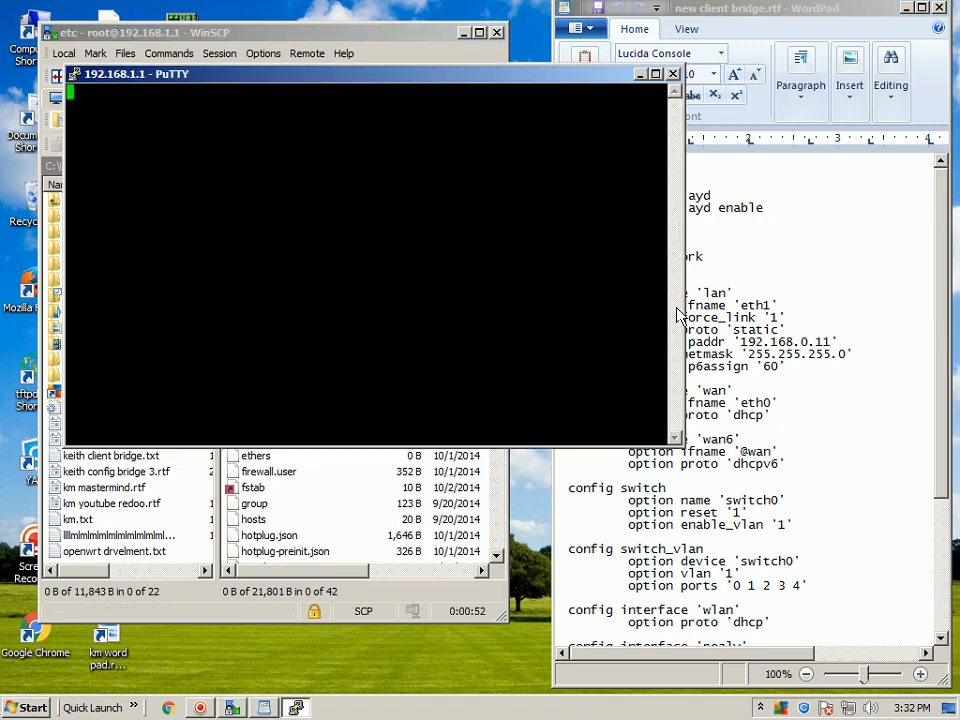
pyautogui.moveTo(684, 272); pyautogui.dragTo(536, 268)
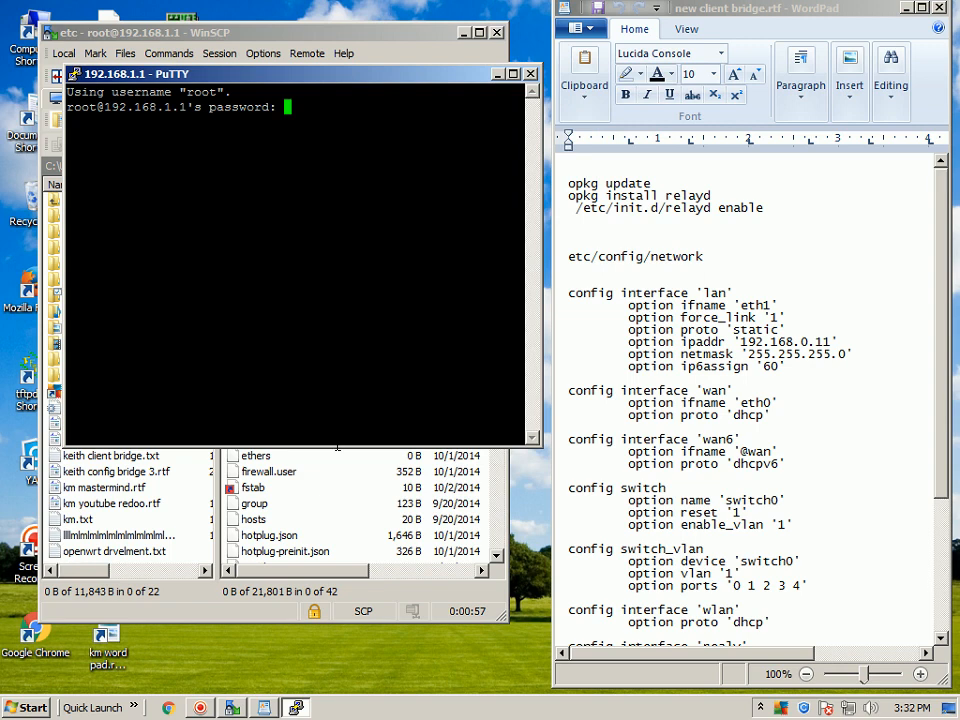
pyautogui.moveTo(325, 446); pyautogui.dragTo(325, 564)
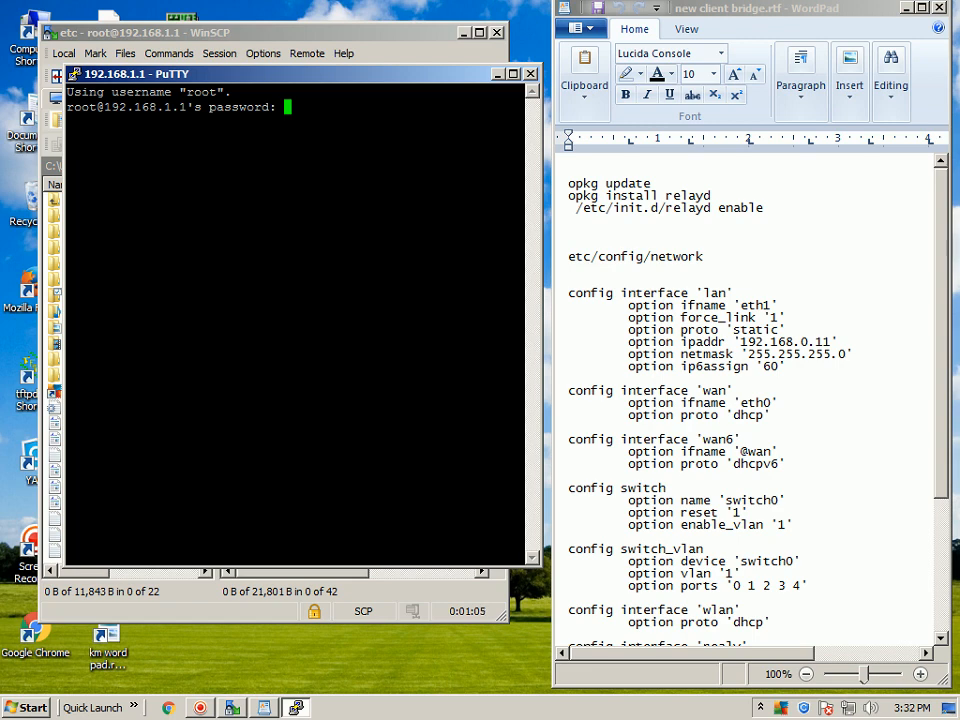
pyautogui.press('Return')
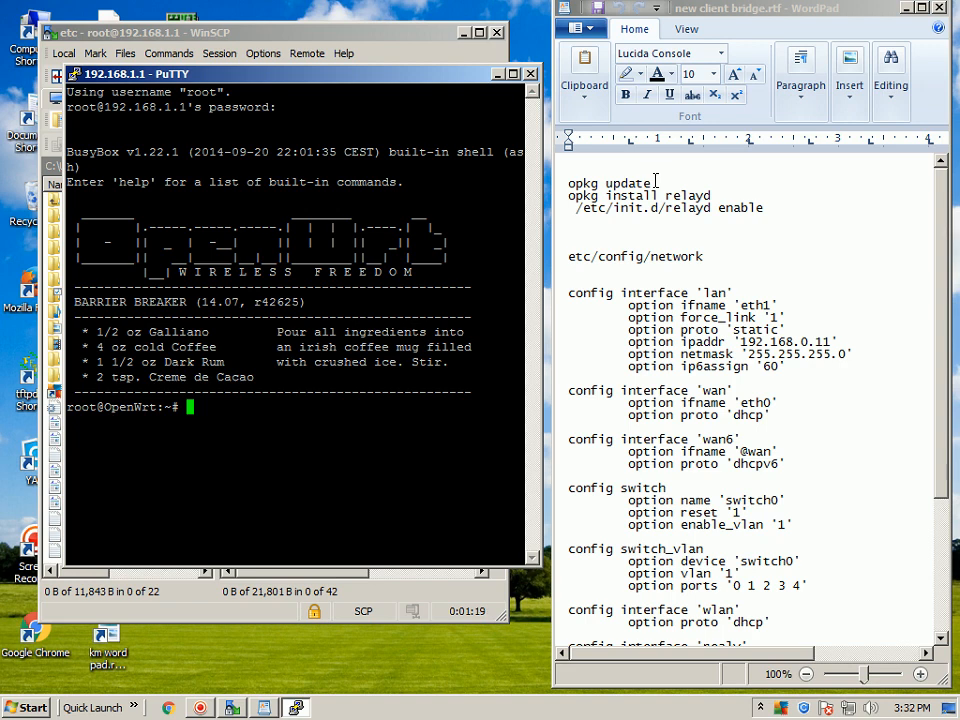
# Copy the opkg update command from the WordPad notes and run it in the PuTTY session.
pyautogui.click(652, 181)
pyautogui.moveTo(648, 181); pyautogui.dragTo(592, 178)
pyautogui.rightClick(594, 181)
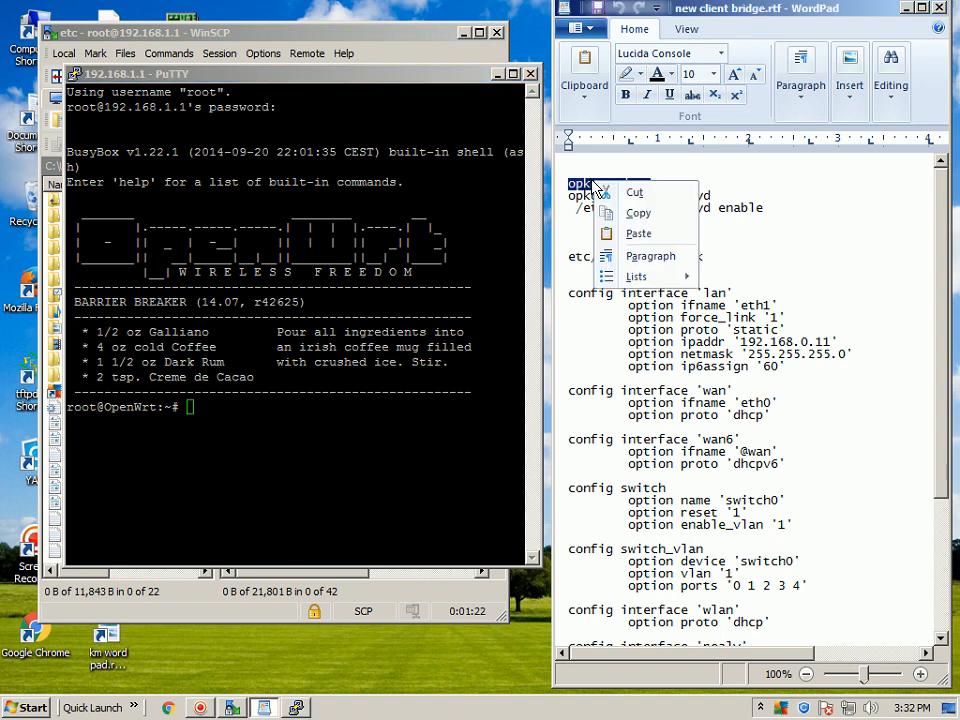
pyautogui.click(636, 213)
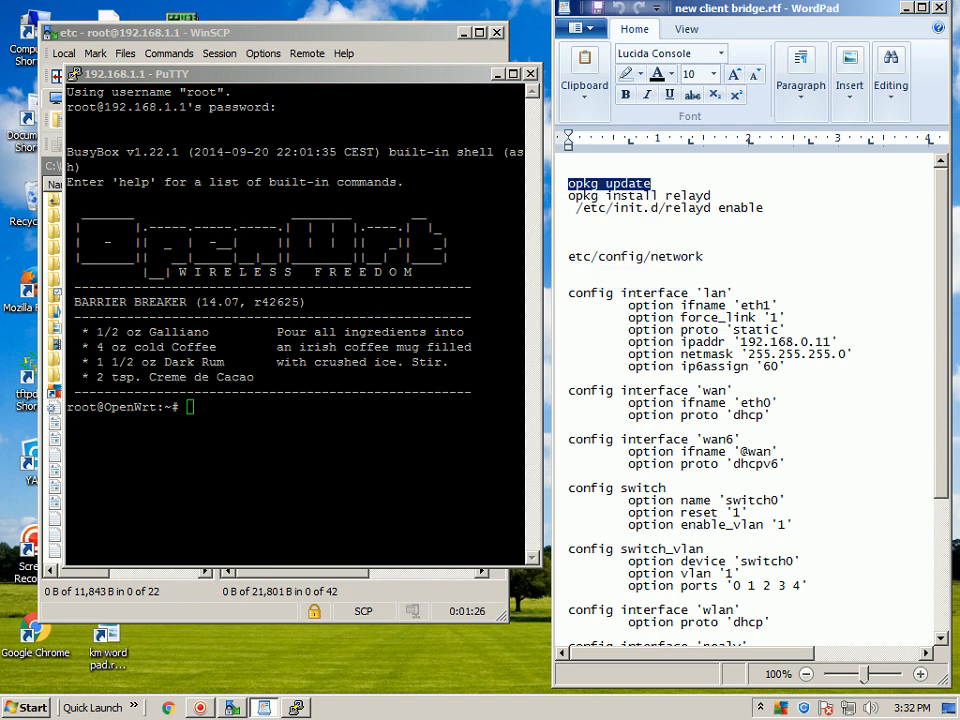
pyautogui.rightClick(200, 408)
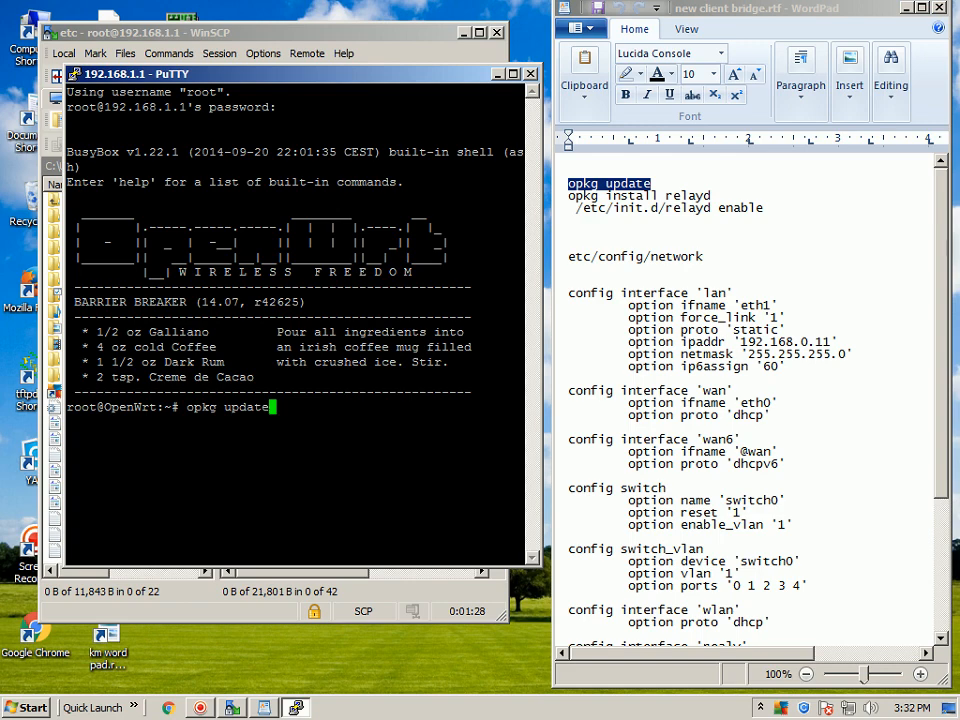
pyautogui.press('Return')
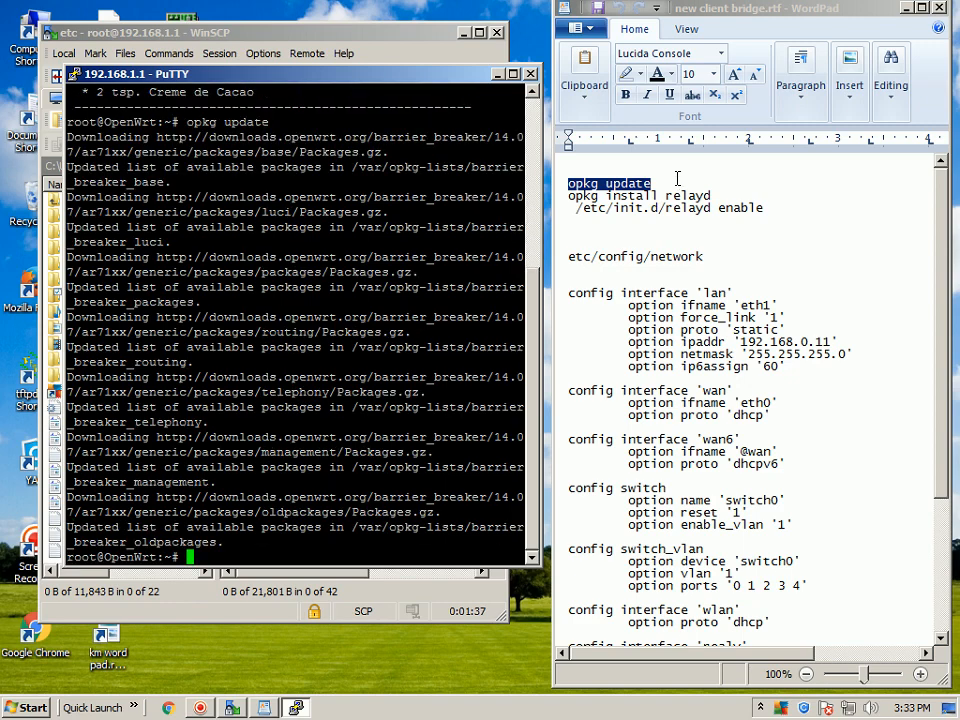
# Copy opkg install relayd from the notes and run it in the router's terminal to install the package.
pyautogui.moveTo(720, 194); pyautogui.dragTo(718, 191)
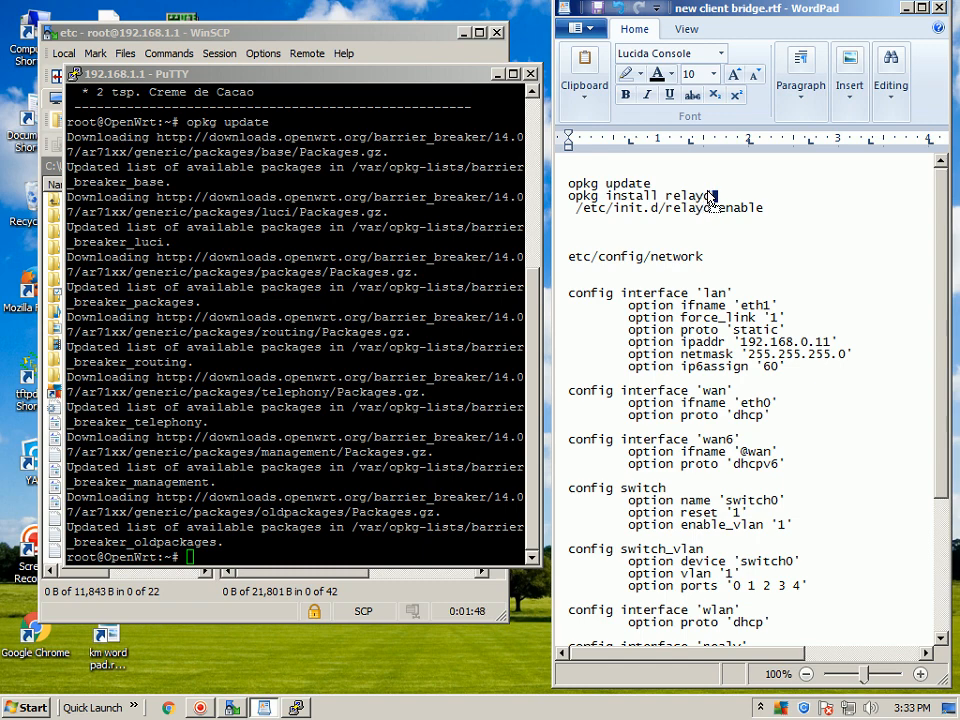
pyautogui.click(731, 194)
pyautogui.moveTo(714, 196); pyautogui.dragTo(578, 196)
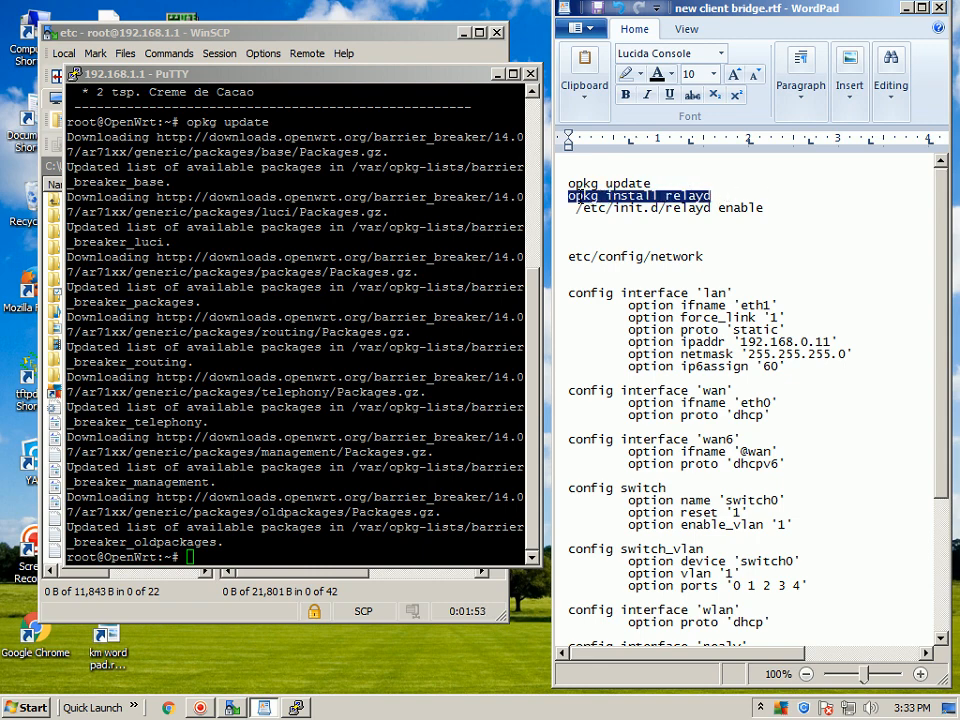
pyautogui.rightClick(650, 197)
pyautogui.click(692, 227)
pyautogui.rightClick(362, 458)
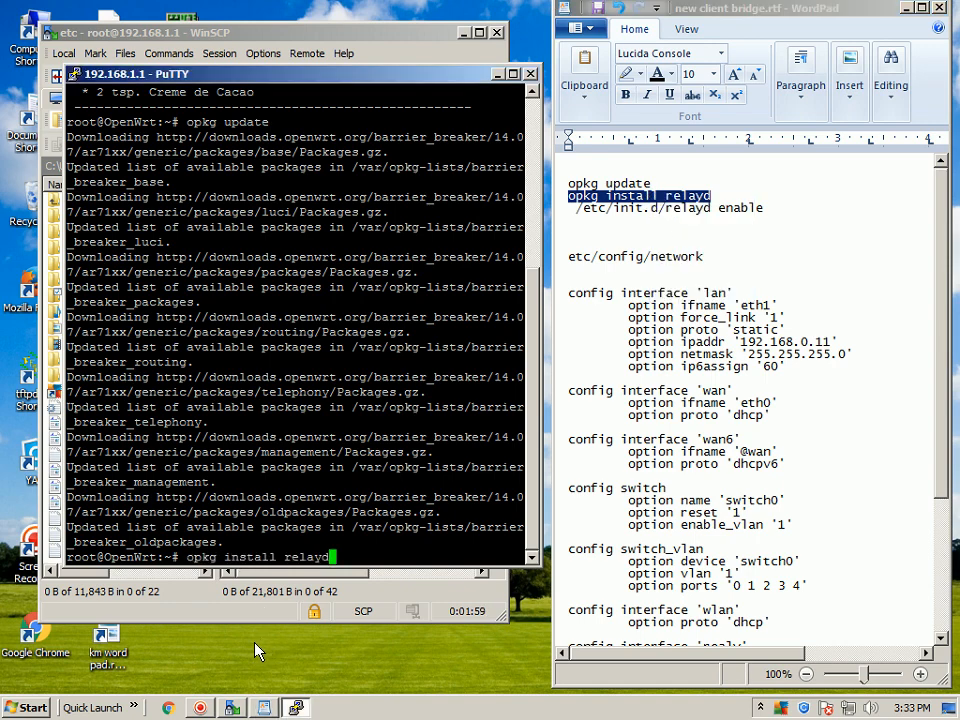
pyautogui.press('Return')
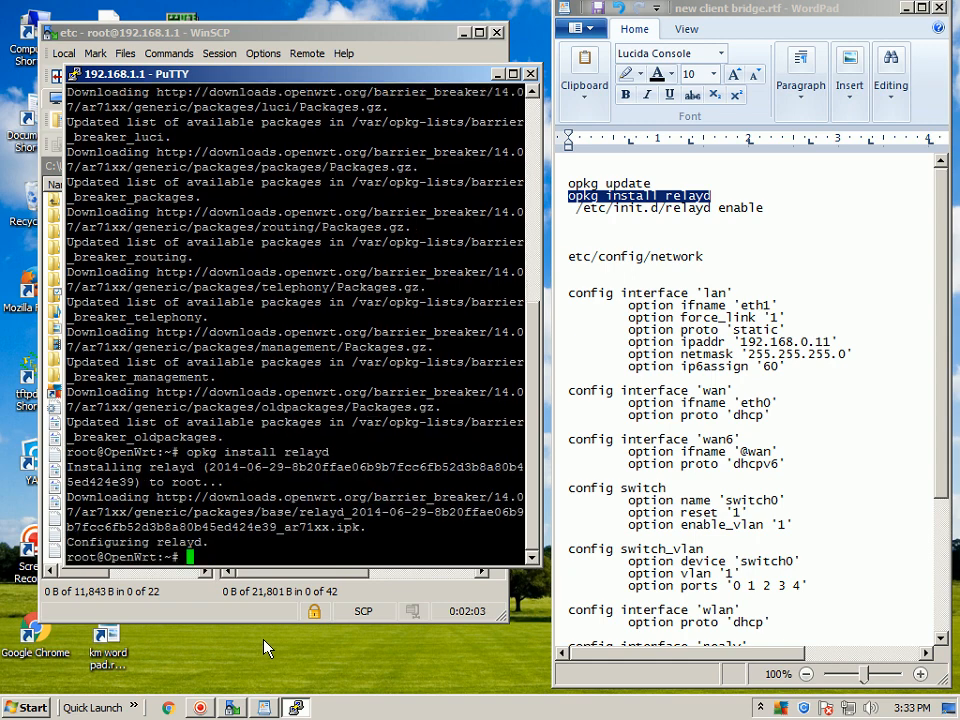
# Copy /etc/init.d/relayd enable from the notes and run it in the terminal to enable the relayd service.
pyautogui.click(836, 229)
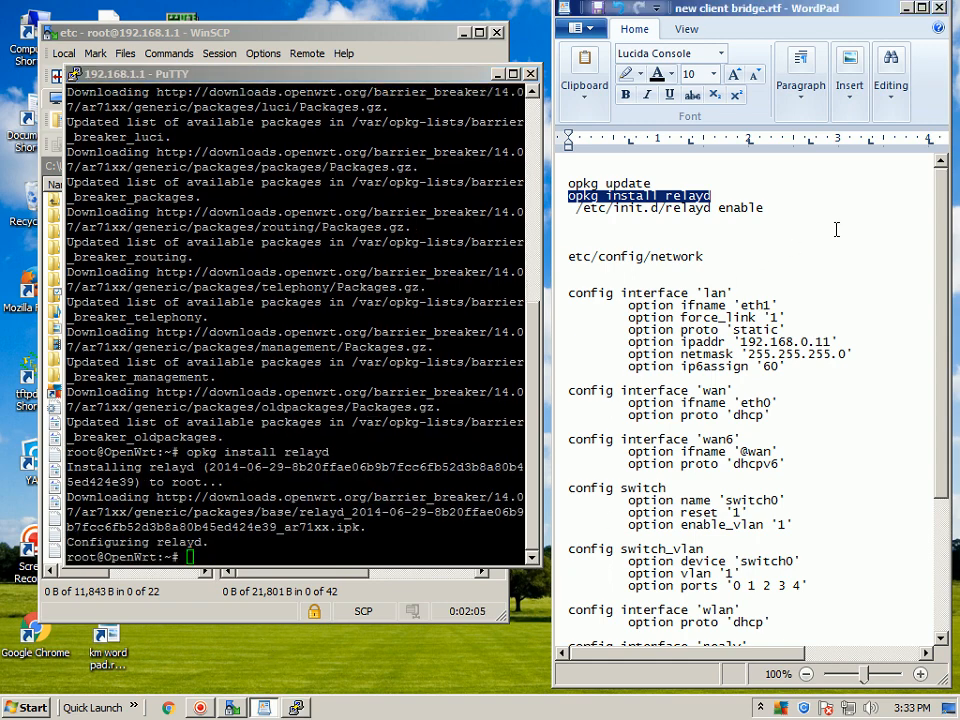
pyautogui.click(836, 229)
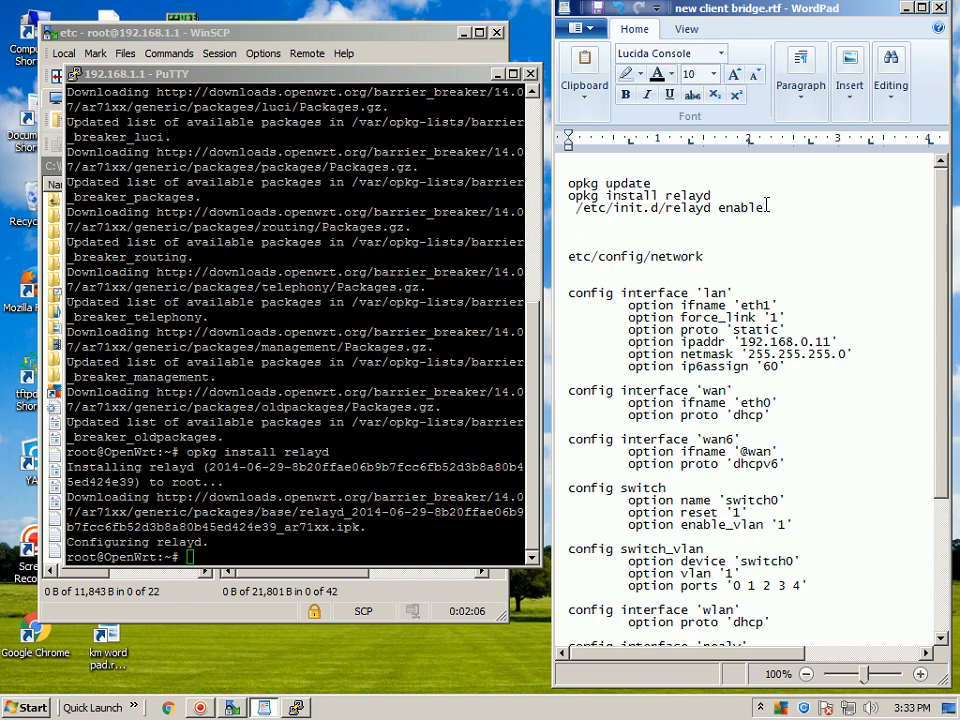
pyautogui.moveTo(767, 207); pyautogui.dragTo(577, 212)
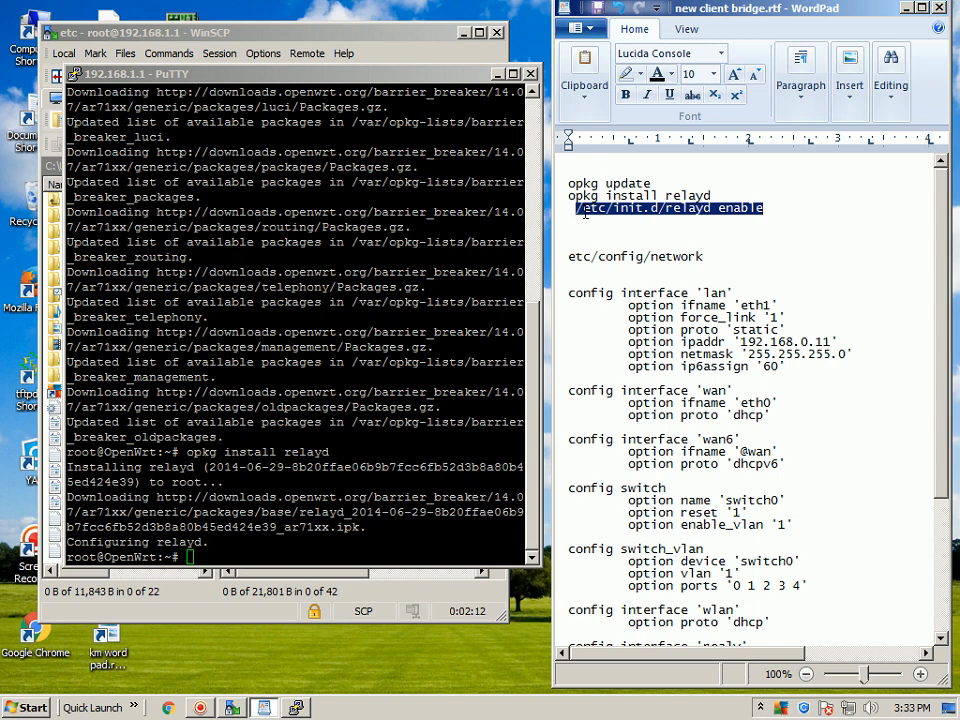
pyautogui.rightClick(692, 213)
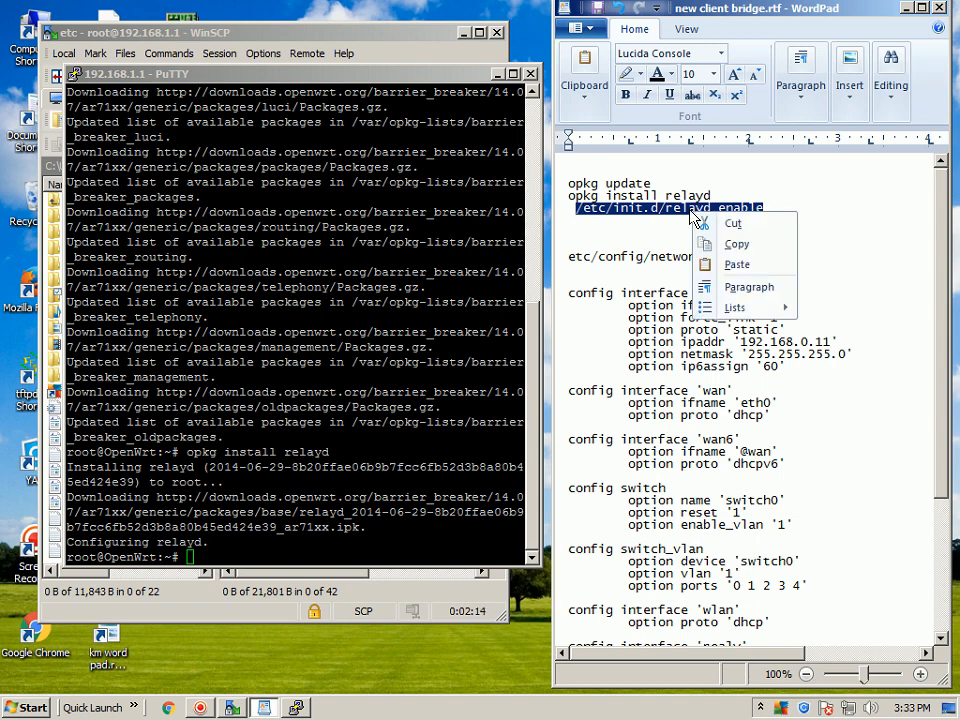
pyautogui.click(713, 245)
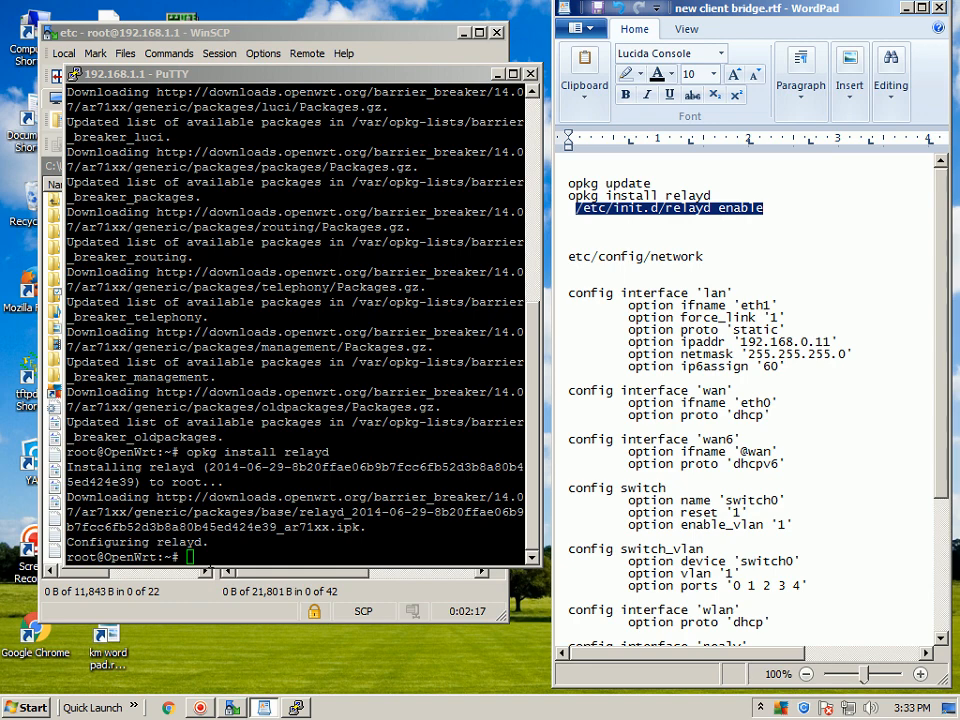
pyautogui.rightClick(257, 545)
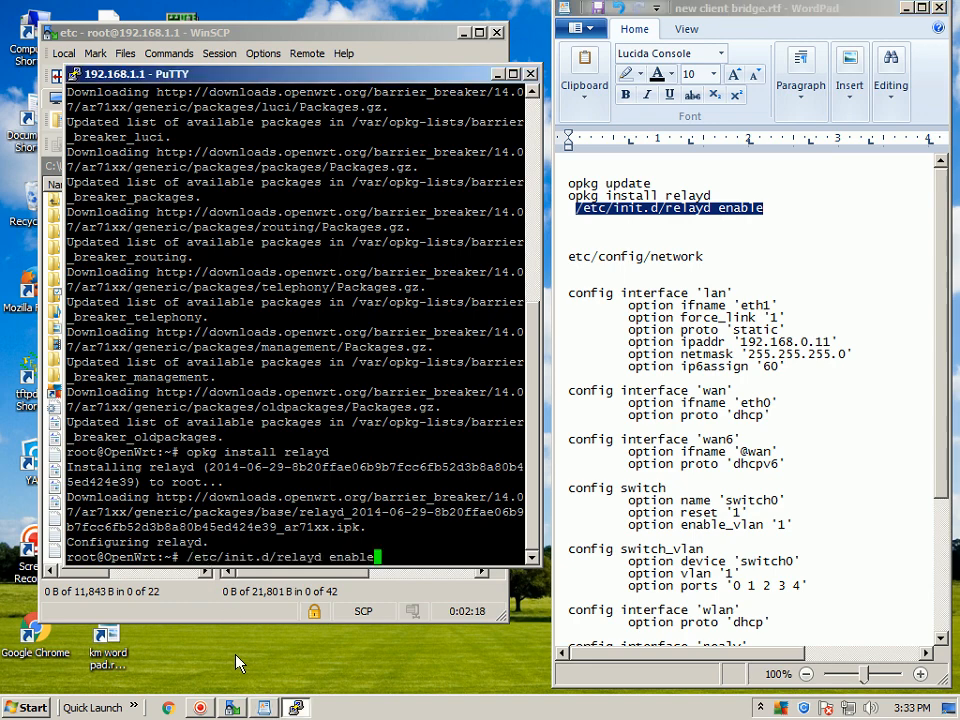
pyautogui.press('Return')
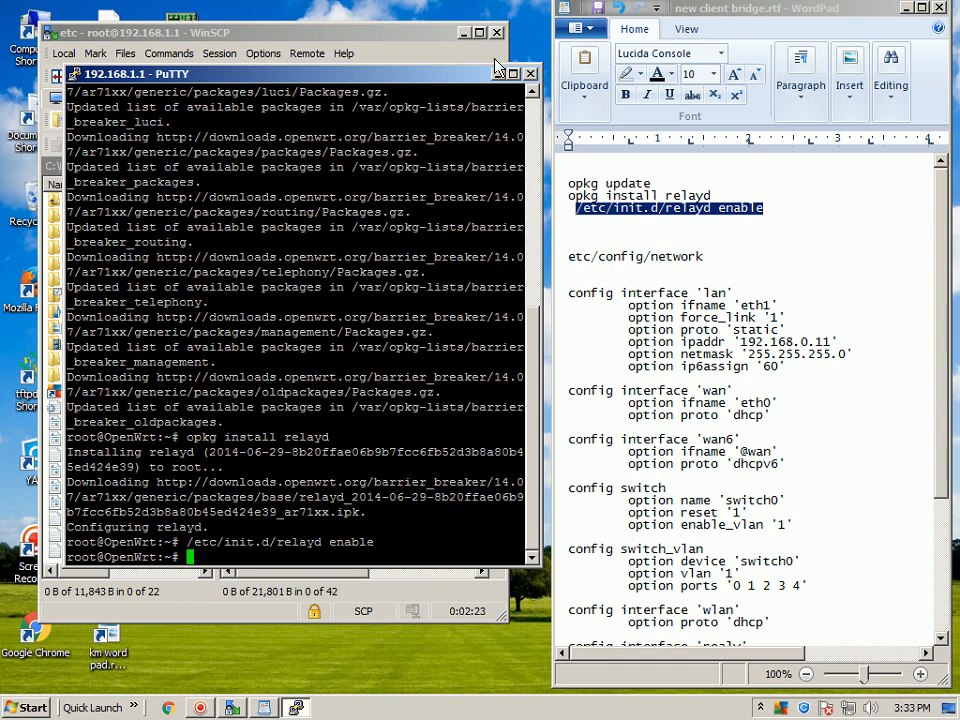
# Close the PuTTY session to the router and confirm the exit.
pyautogui.hotkey('alt', 'F4')
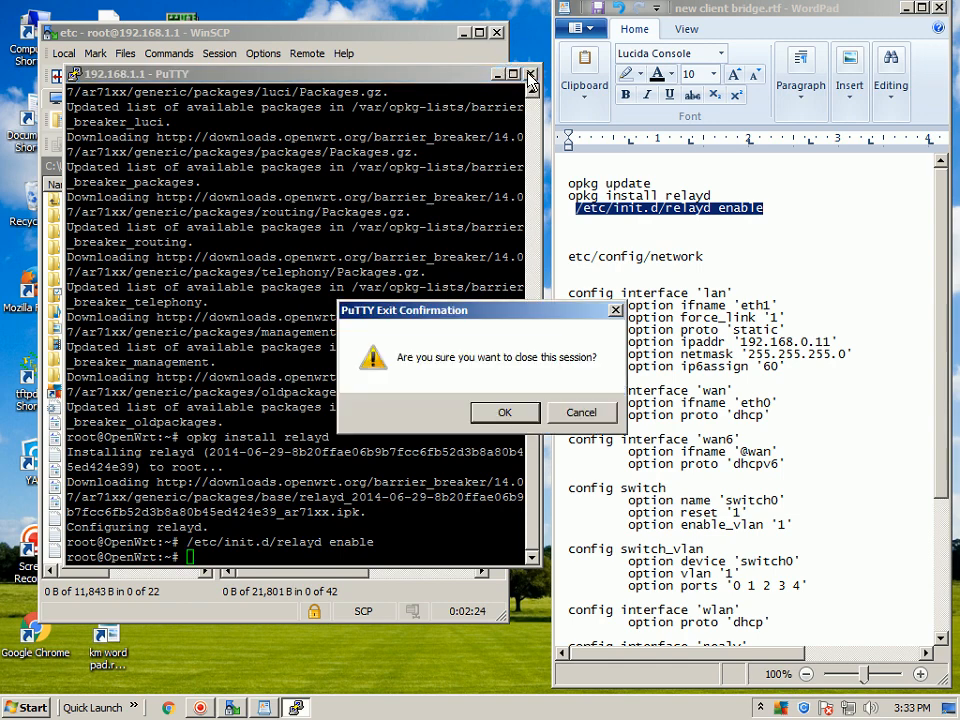
pyautogui.click(497, 415)
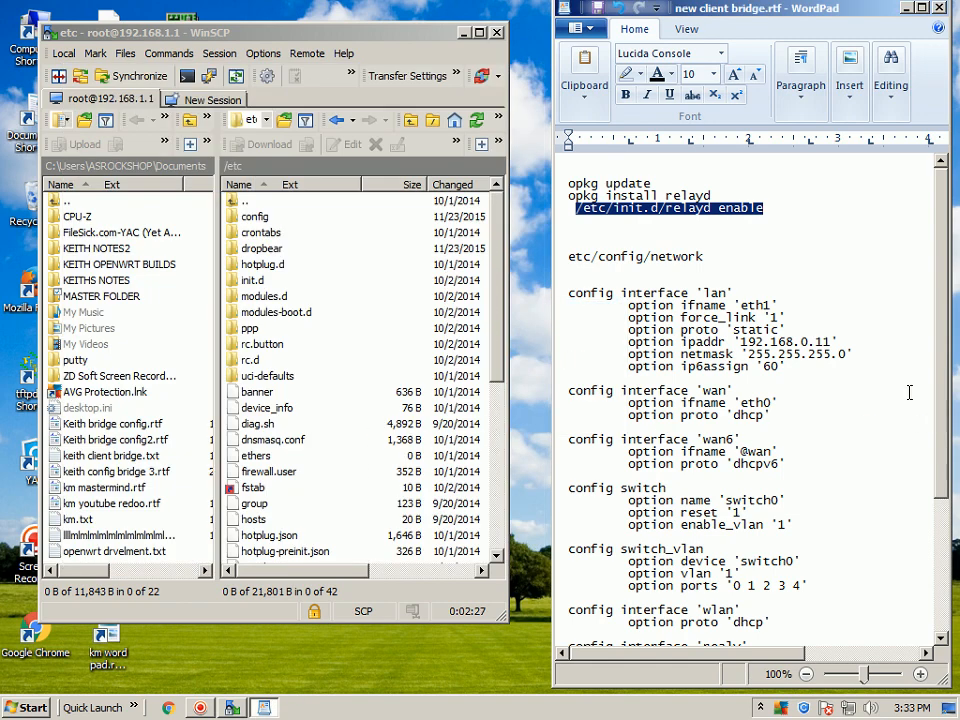
pyautogui.moveTo(946, 320); pyautogui.dragTo(946, 350)
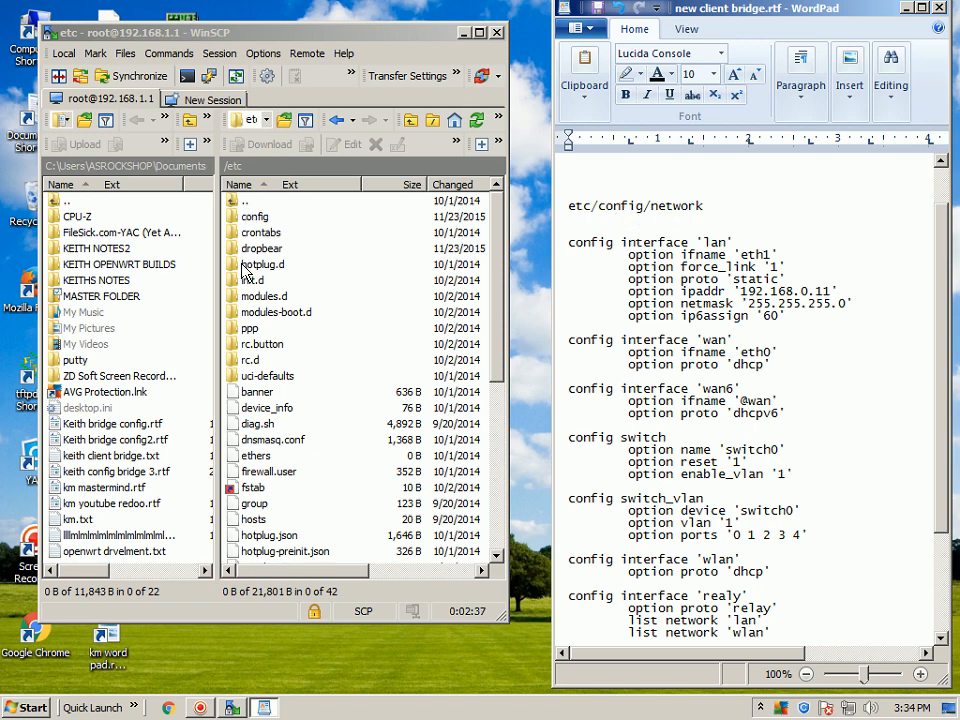
# Open the wireless file in the router's /etc/config folder, review its wifi-device and wifi-iface settings beside the notes, and close it.
pyautogui.doubleClick(232, 216)
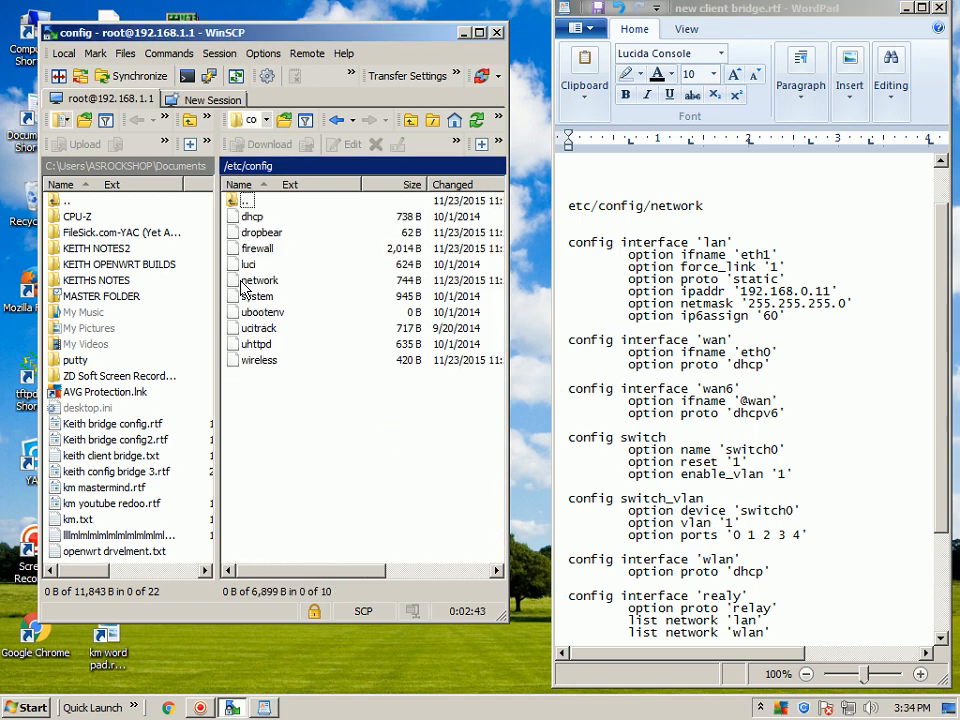
pyautogui.click(250, 362)
pyautogui.rightClick(245, 363)
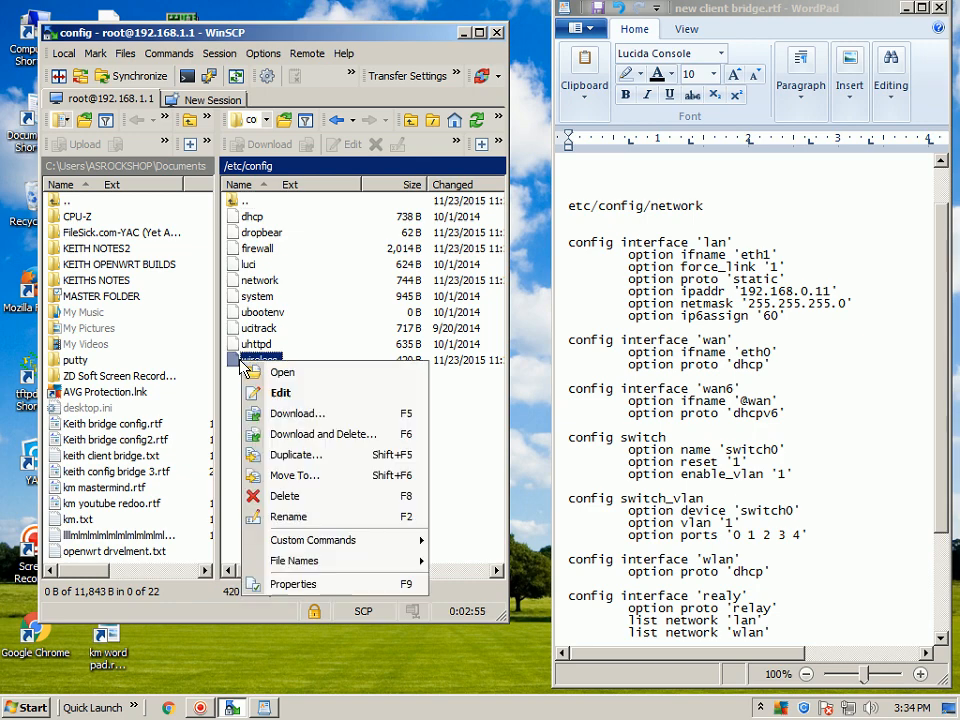
pyautogui.click(275, 393)
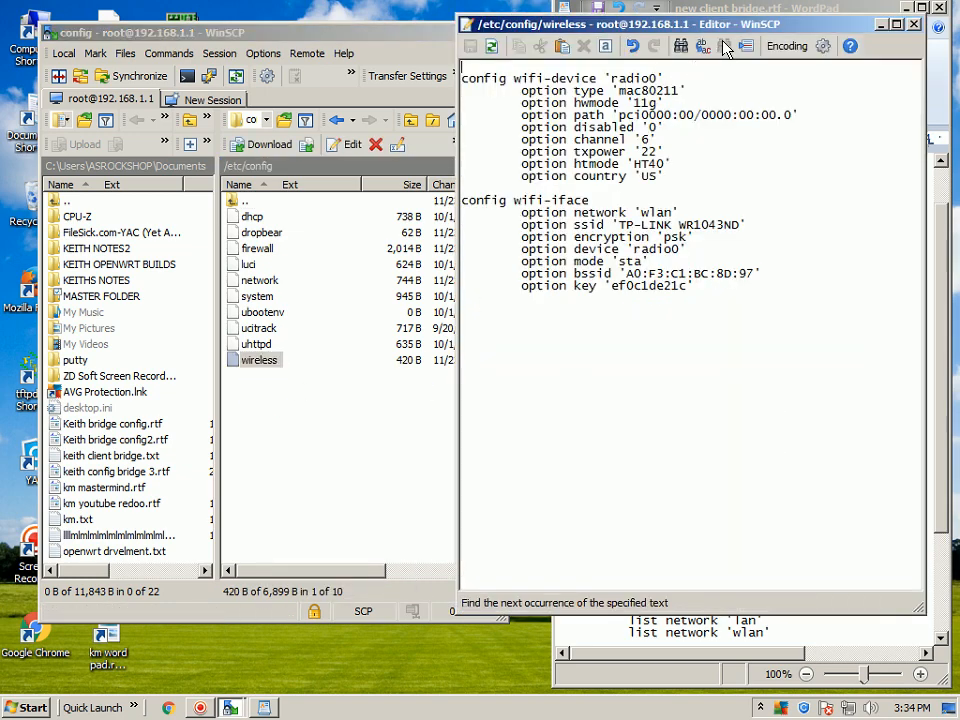
pyautogui.moveTo(698, 28); pyautogui.dragTo(280, 36)
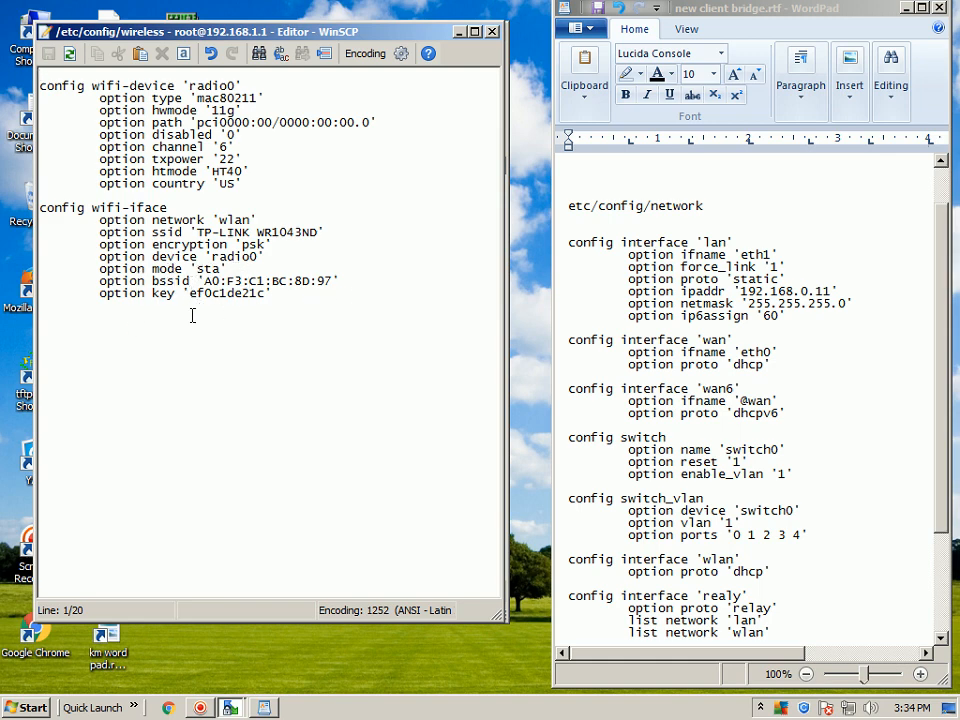
pyautogui.click(492, 33)
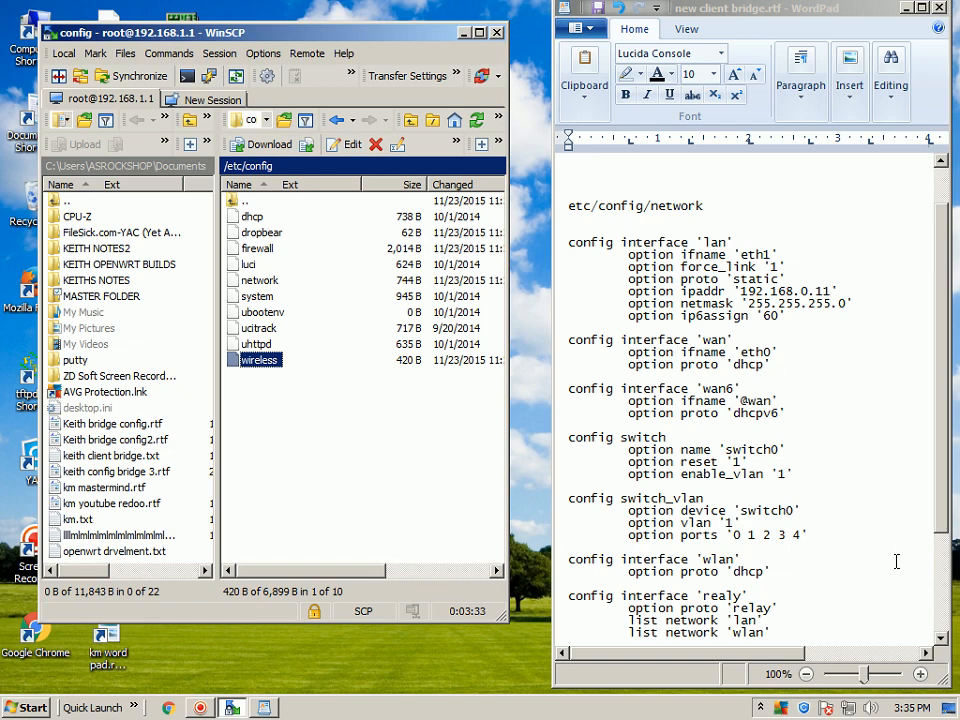
# Open /etc/config/network for editing and set the lan interface's ipaddr to 192.168.0.11.
pyautogui.moveTo(940, 472); pyautogui.dragTo(943, 495)
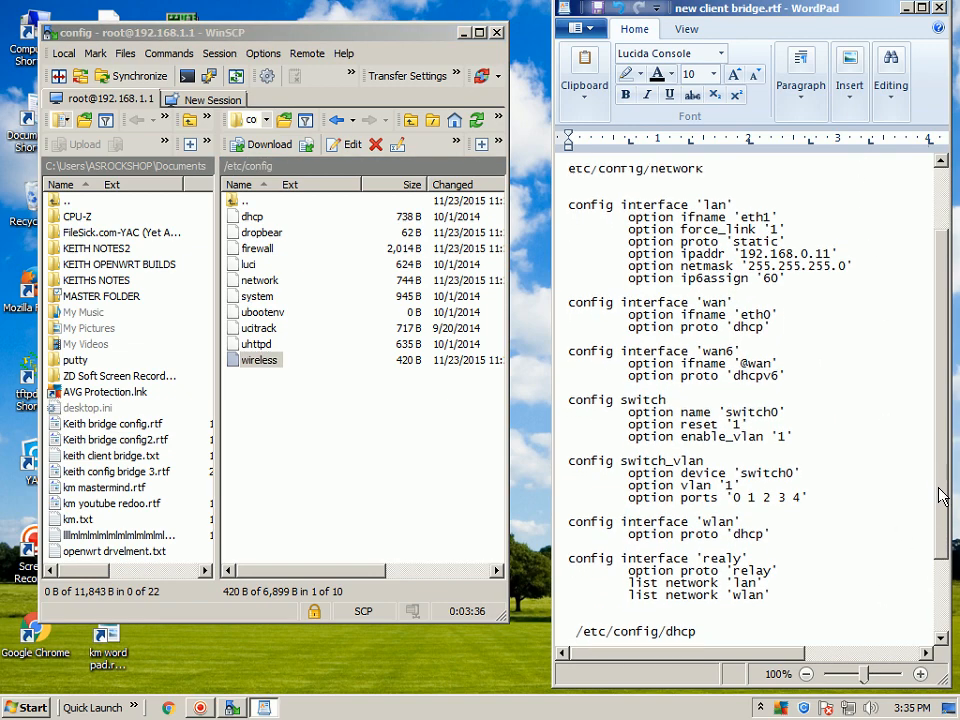
pyautogui.scroll(1, 708, 368)
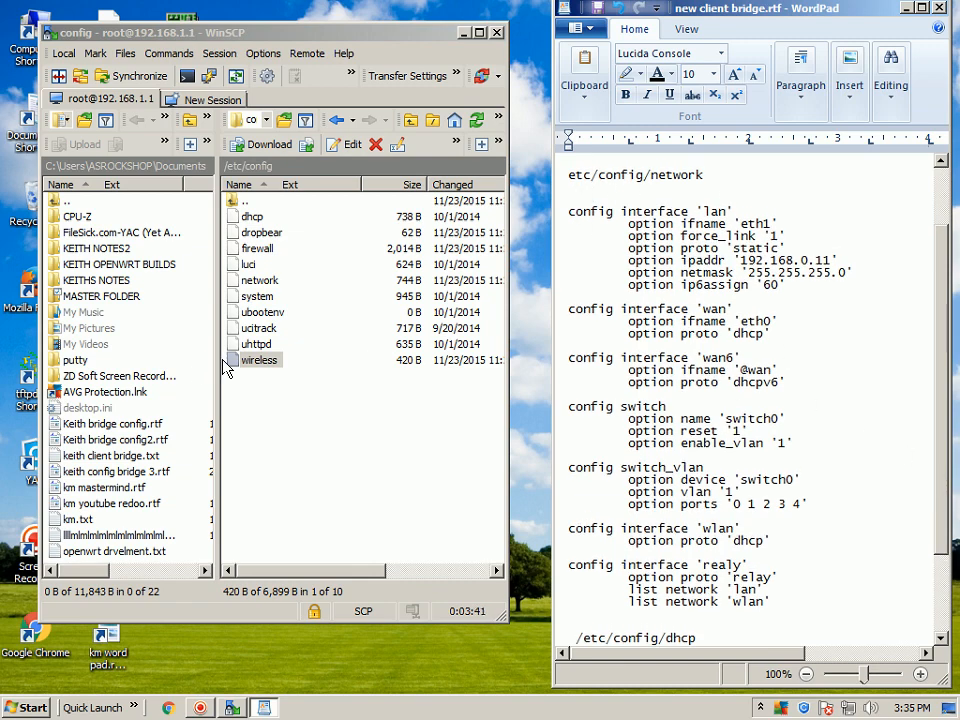
pyautogui.rightClick(234, 281)
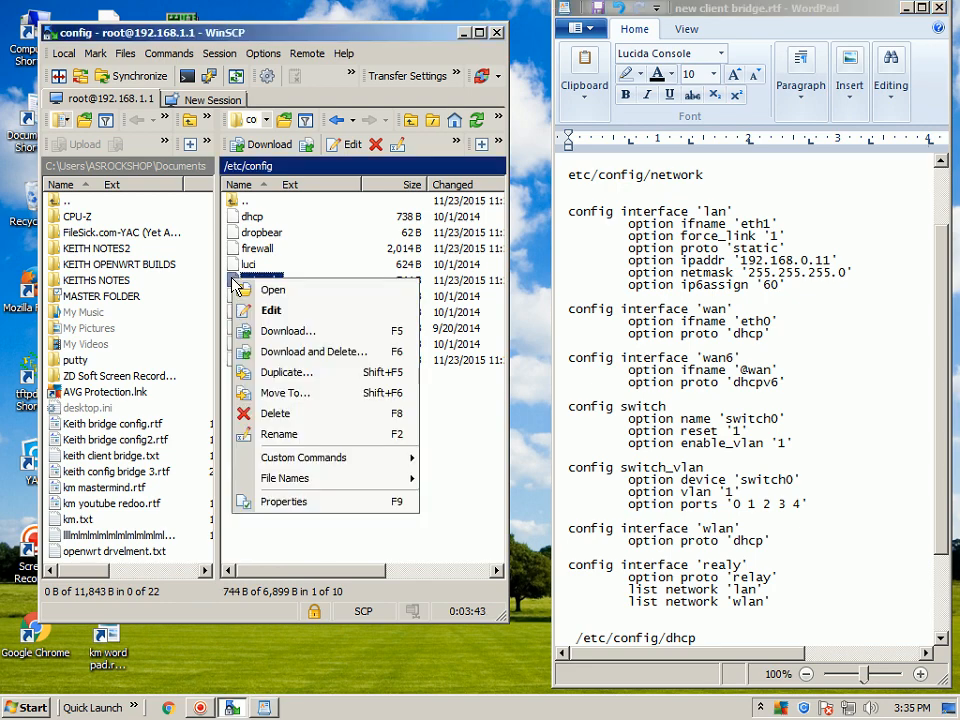
pyautogui.click(275, 310)
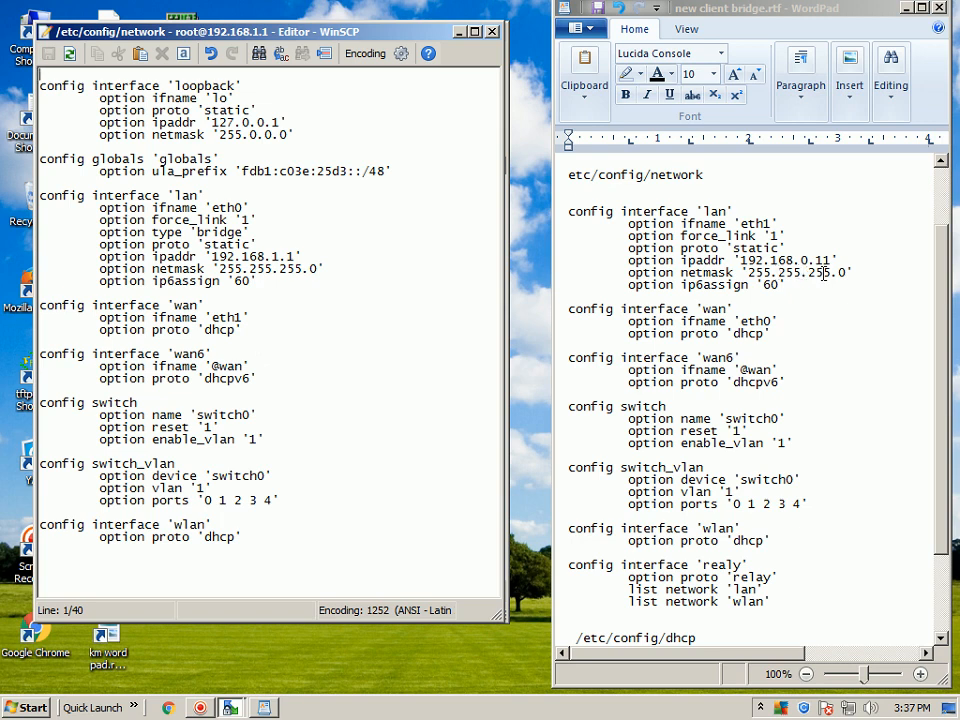
pyautogui.click(273, 257)
pyautogui.press('Delete')
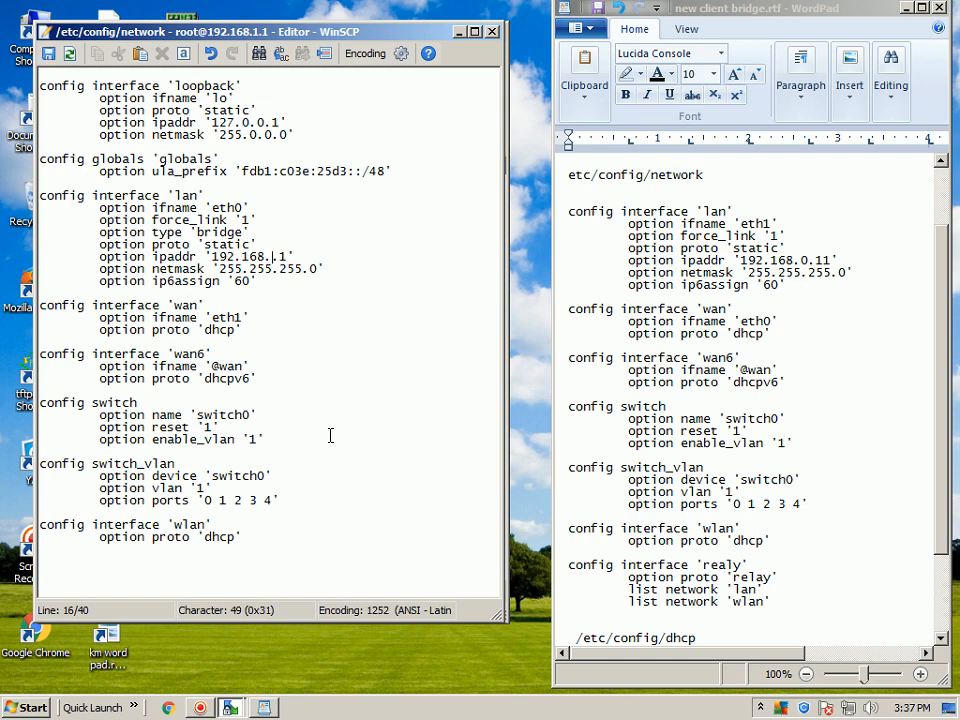
pyautogui.write('0')
pyautogui.press('Right')
pyautogui.write('1')
pyautogui.click(388, 349)
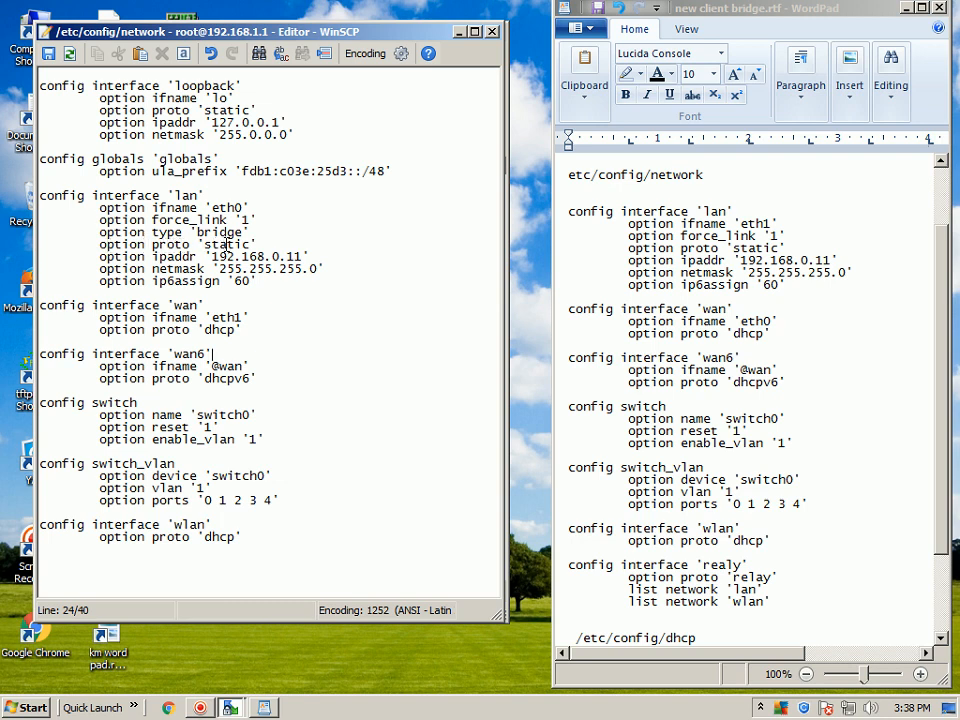
# Delete the option type 'bridge' line from the lan interface section of the network file.
pyautogui.click(97, 232)
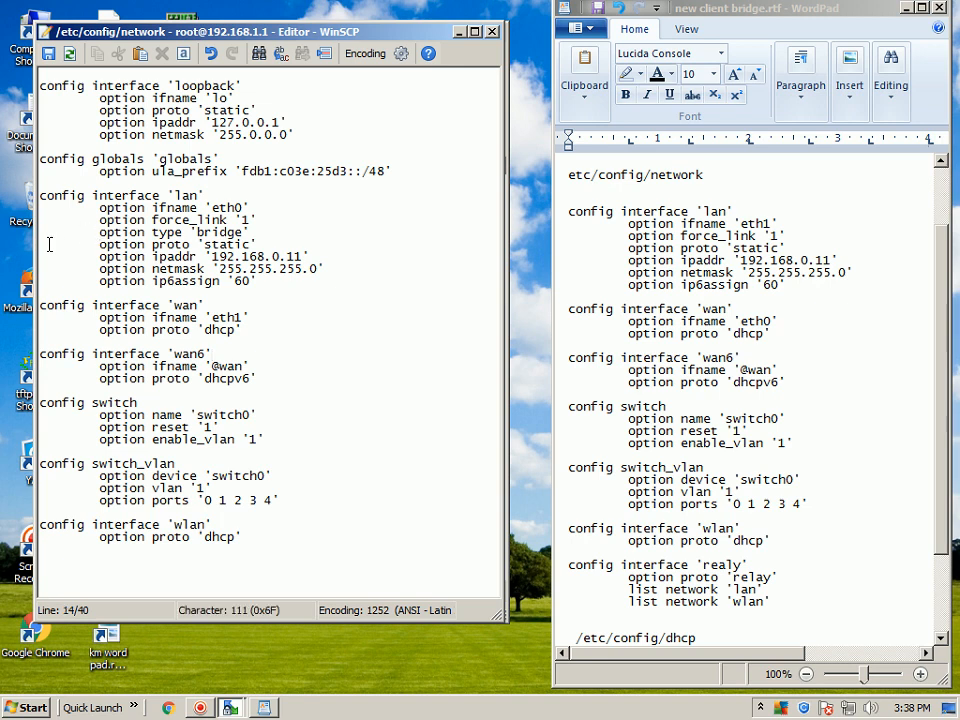
pyautogui.press('Delete')
pyautogui.press('Delete')
pyautogui.press('Delete')
pyautogui.press('Delete')
pyautogui.press('Delete')
pyautogui.press('Delete')
pyautogui.press('Delete')
pyautogui.press('Delete')
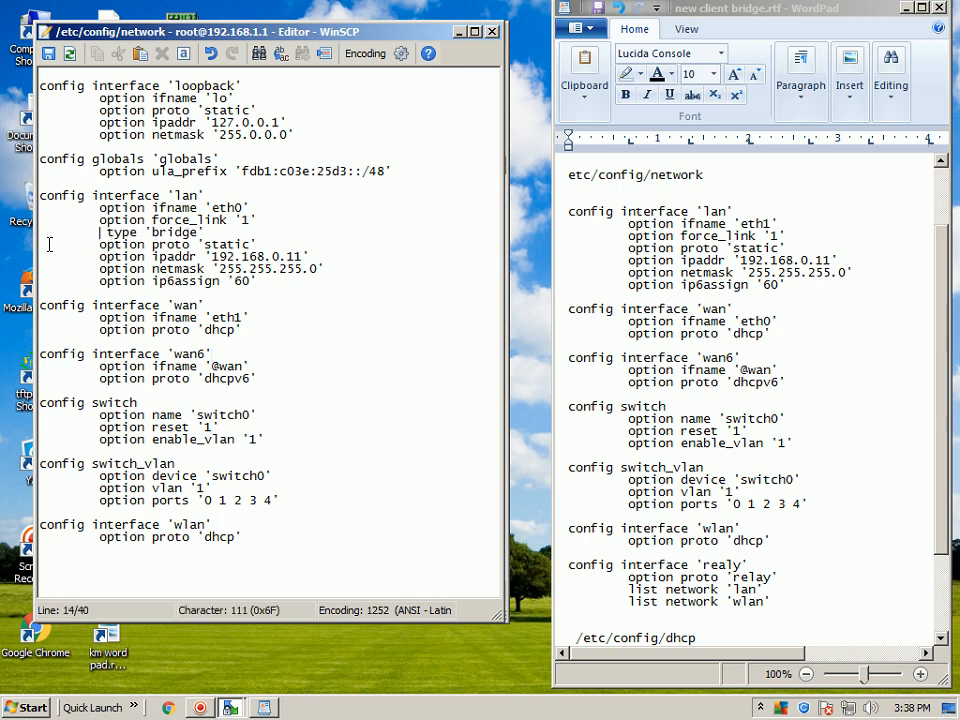
pyautogui.press('Delete')
pyautogui.press('Delete')
pyautogui.press('Delete')
pyautogui.press('Delete')
pyautogui.press('Delete')
pyautogui.press('Delete')
pyautogui.press('Delete')
pyautogui.press('Delete')
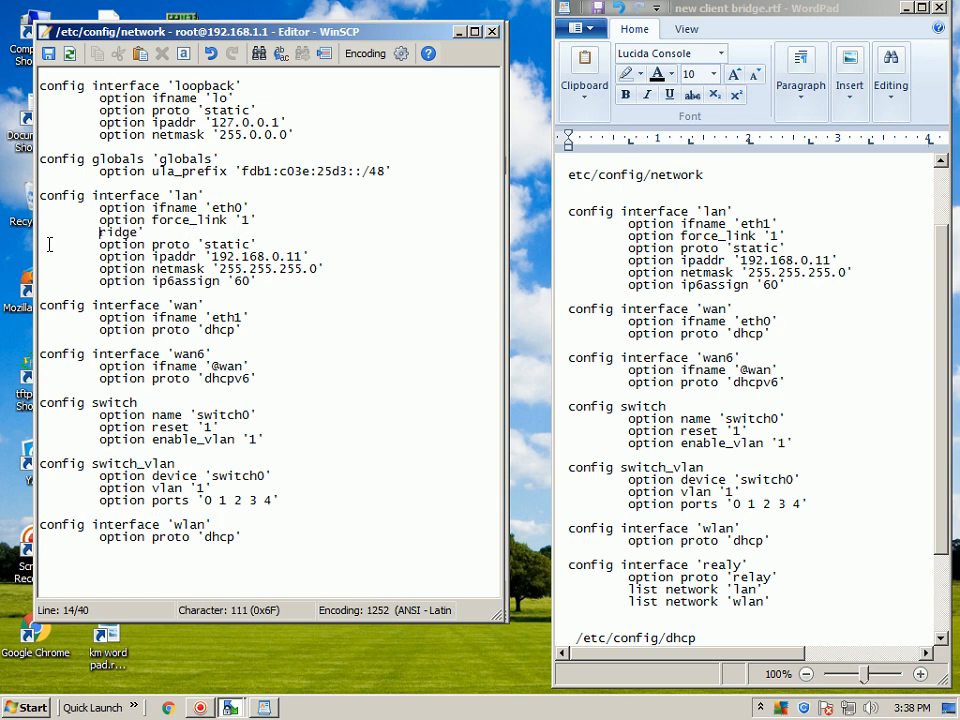
pyautogui.press('Delete')
pyautogui.press('Delete')
pyautogui.press('Delete')
pyautogui.press('Delete')
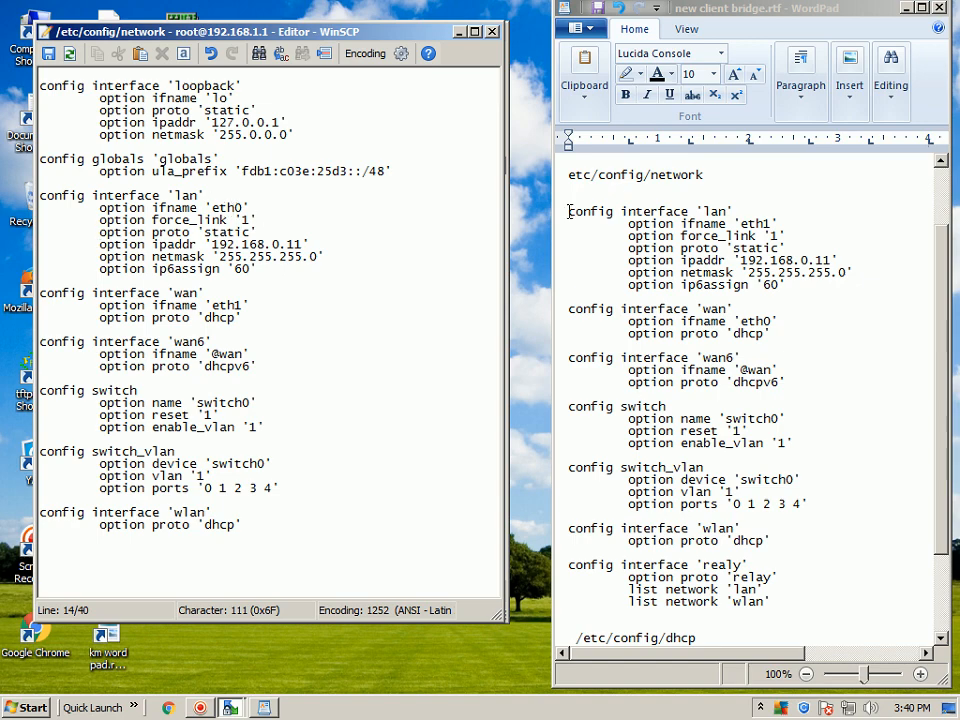
# Copy the config interface 'realy' block from the notes and paste it below the wlan section of the network file.
pyautogui.moveTo(938, 300); pyautogui.dragTo(948, 440)
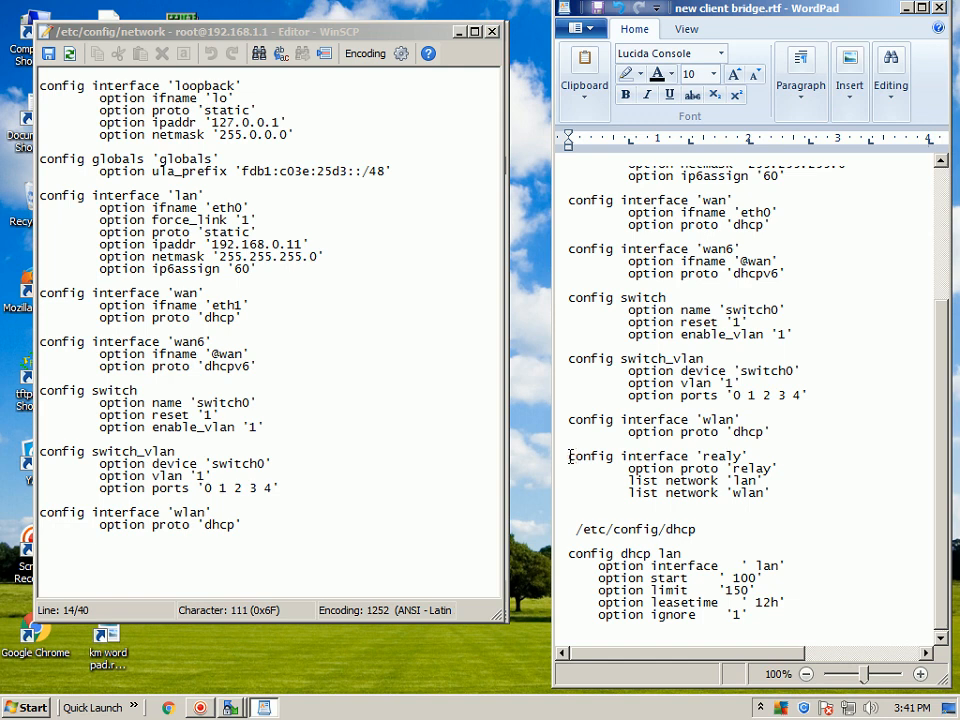
pyautogui.moveTo(571, 457); pyautogui.dragTo(748, 500)
pyautogui.rightClick(672, 481)
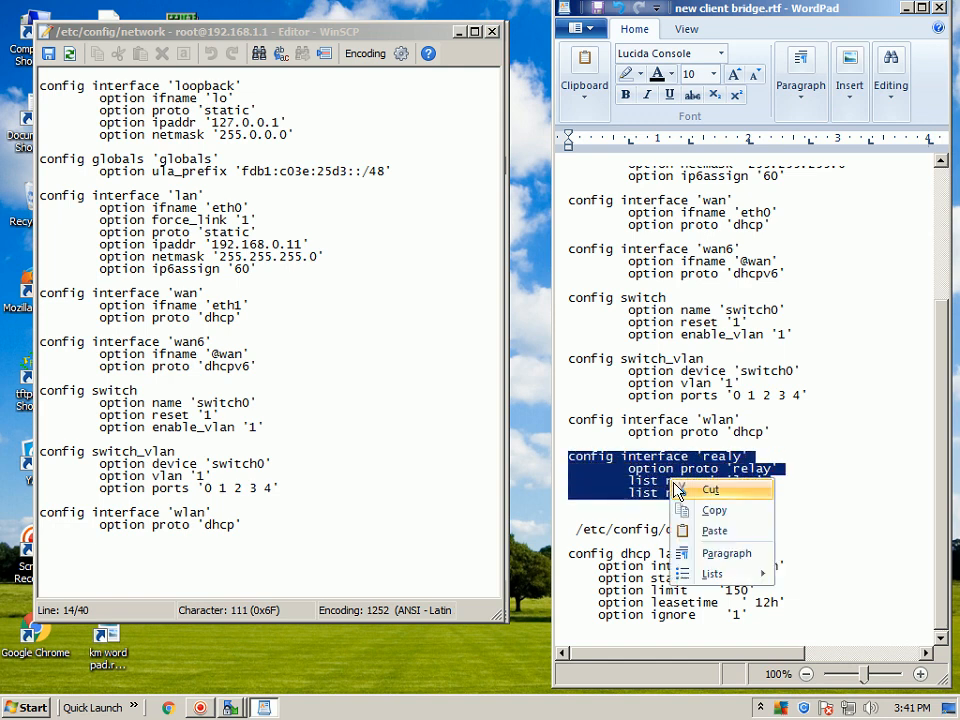
pyautogui.click(696, 512)
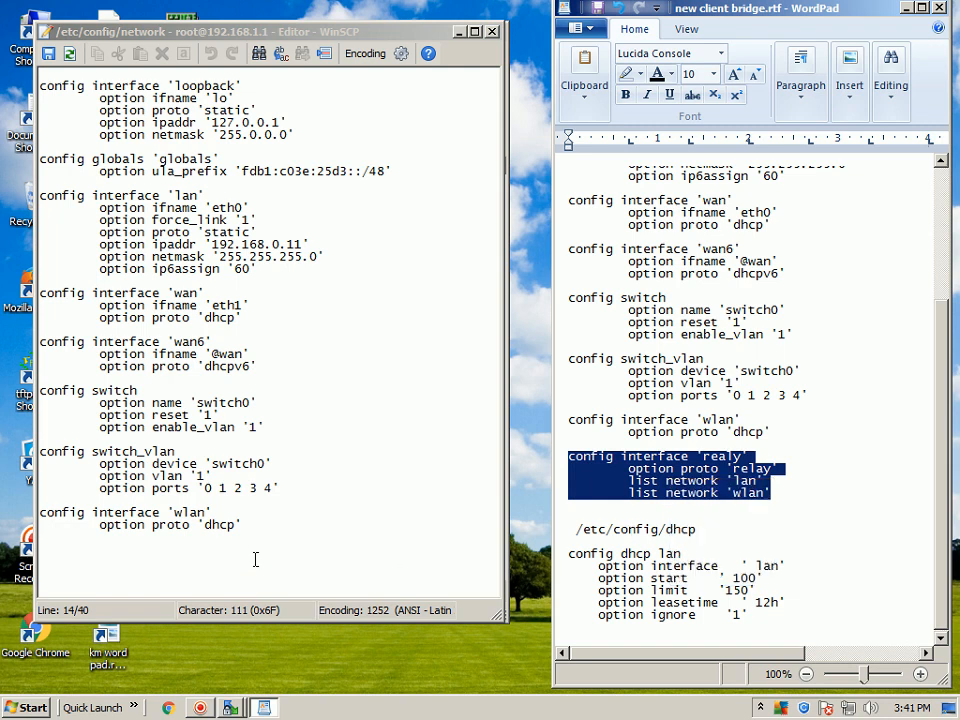
pyautogui.click(65, 547)
pyautogui.press('BackSpace')
pyautogui.press('Return')
pyautogui.rightClick(98, 571)
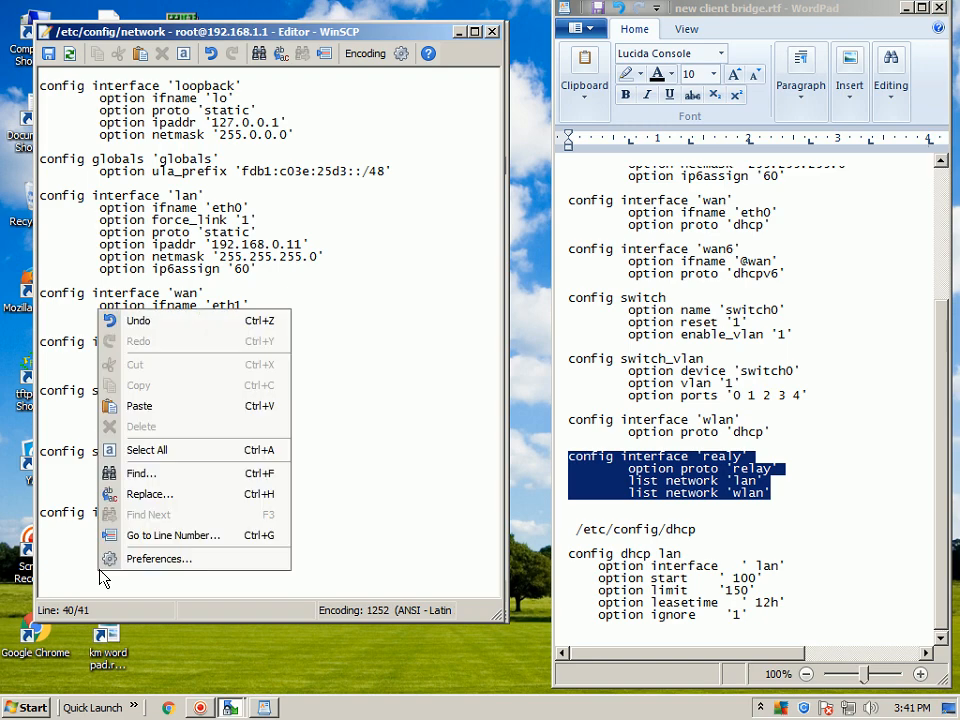
pyautogui.click(186, 408)
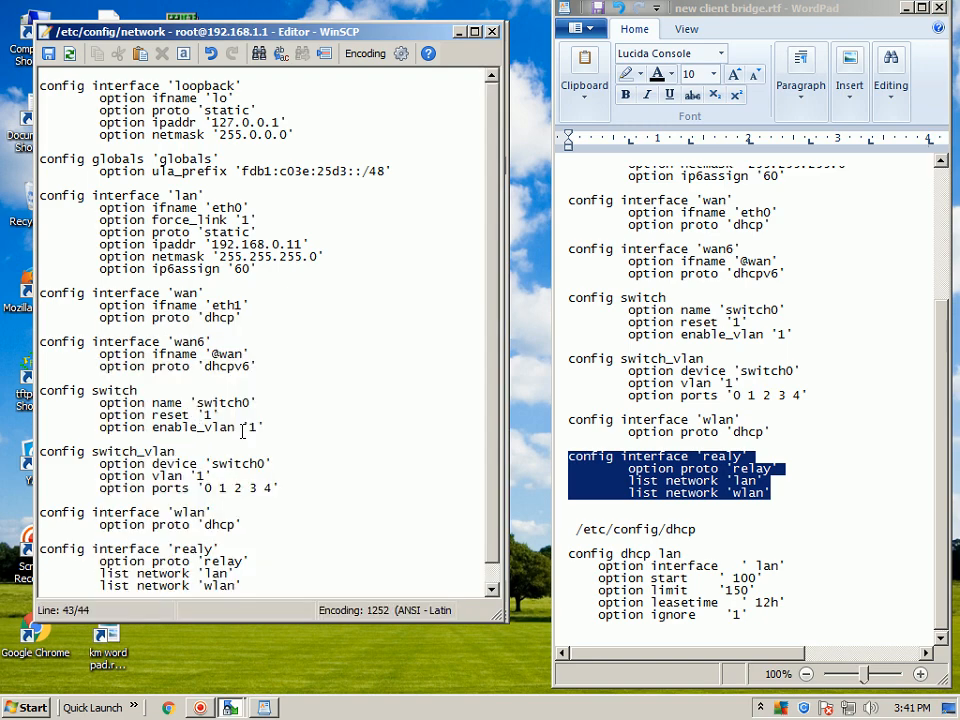
# Save the edited network file to the router and close its editor.
pyautogui.scroll(-3, 375, 390)
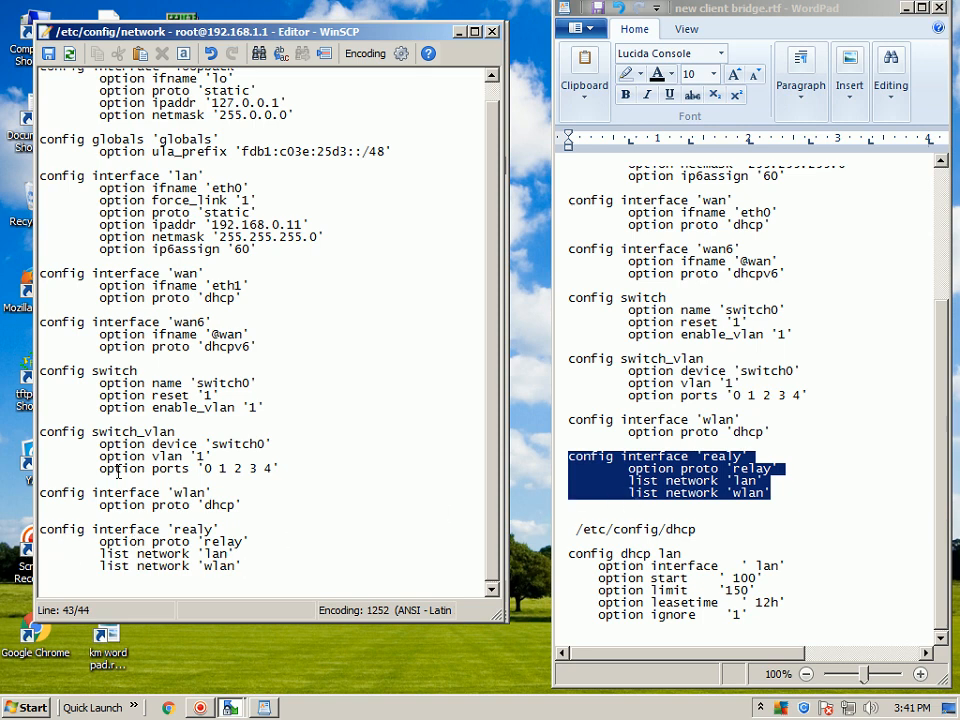
pyautogui.click(48, 53)
pyautogui.click(491, 31)
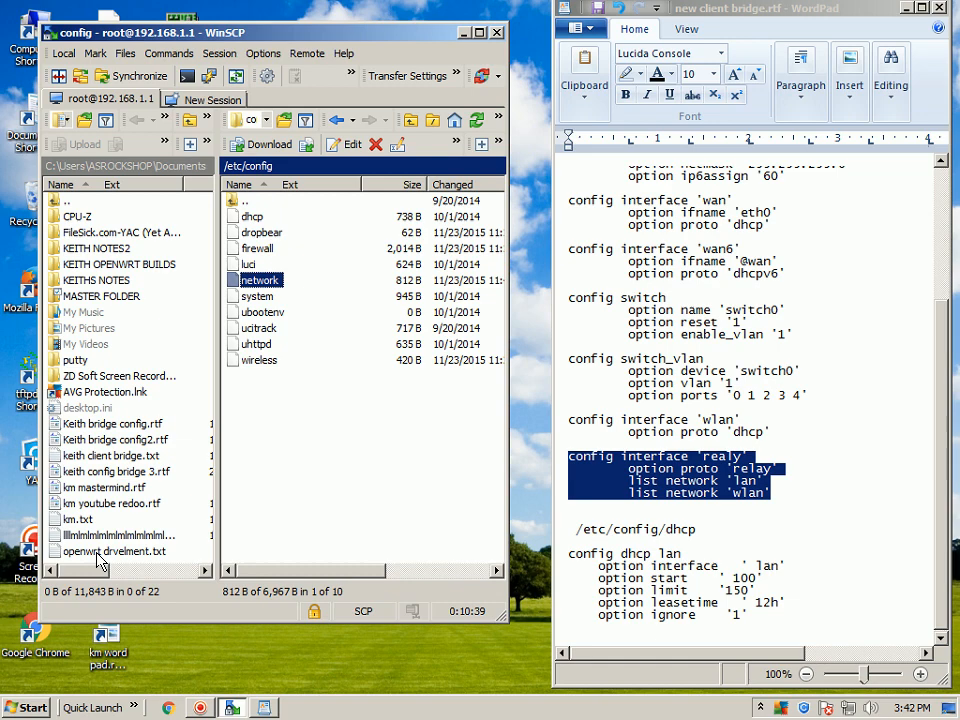
# Reopen the saved network file, check its lan and relay interface sections, and close it again.
pyautogui.rightClick(240, 283)
pyautogui.click(265, 255)
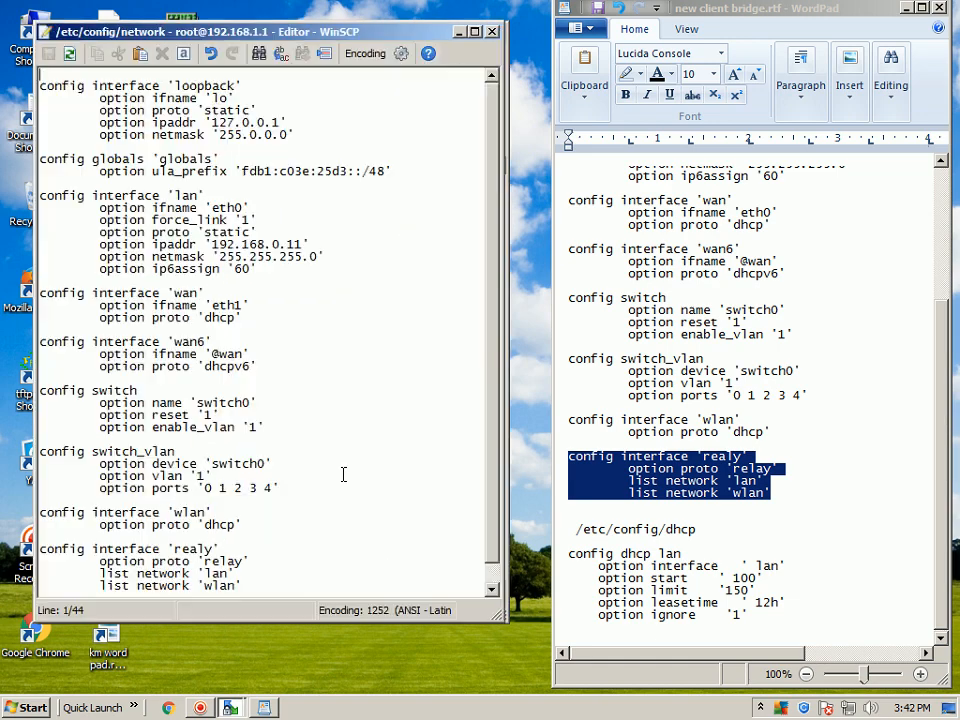
pyautogui.scroll(-1, 499, 540)
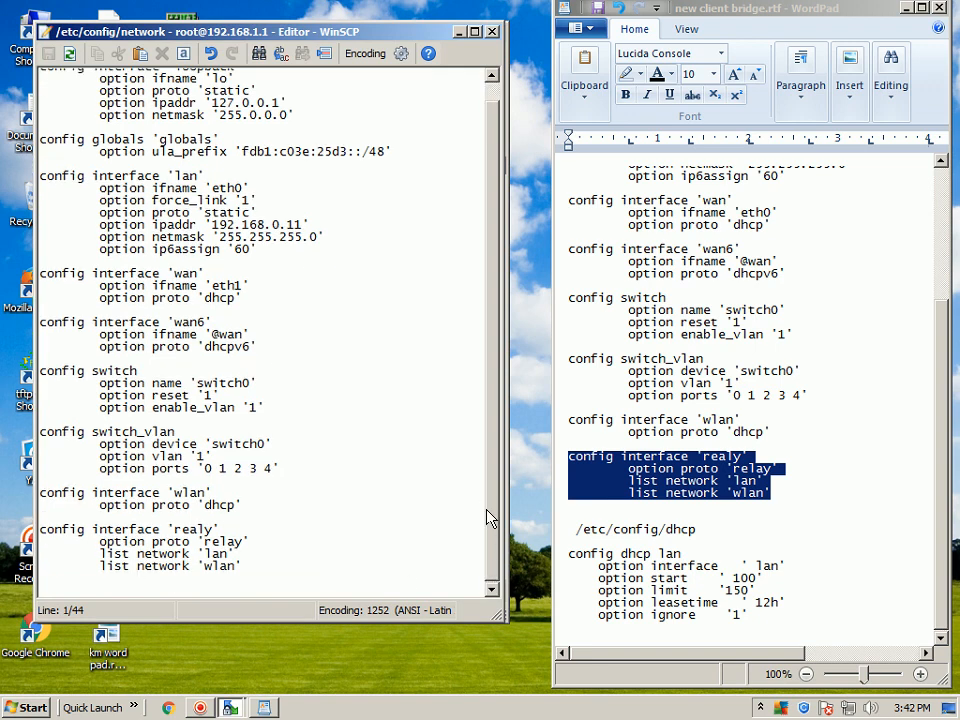
pyautogui.scroll(1, 489, 480)
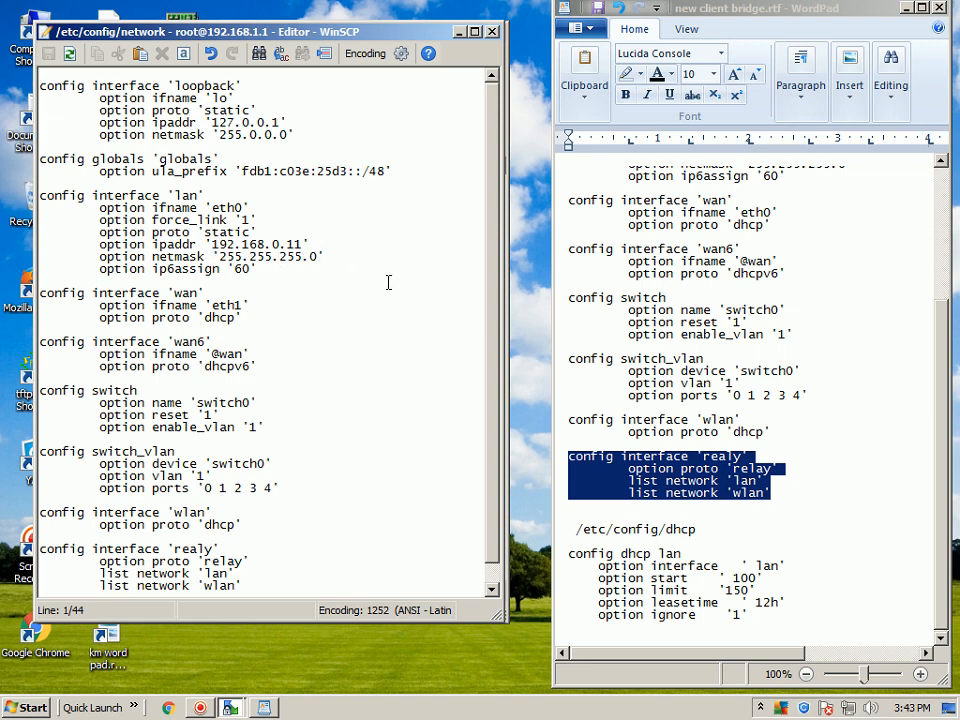
pyautogui.scroll(-1, 491, 293)
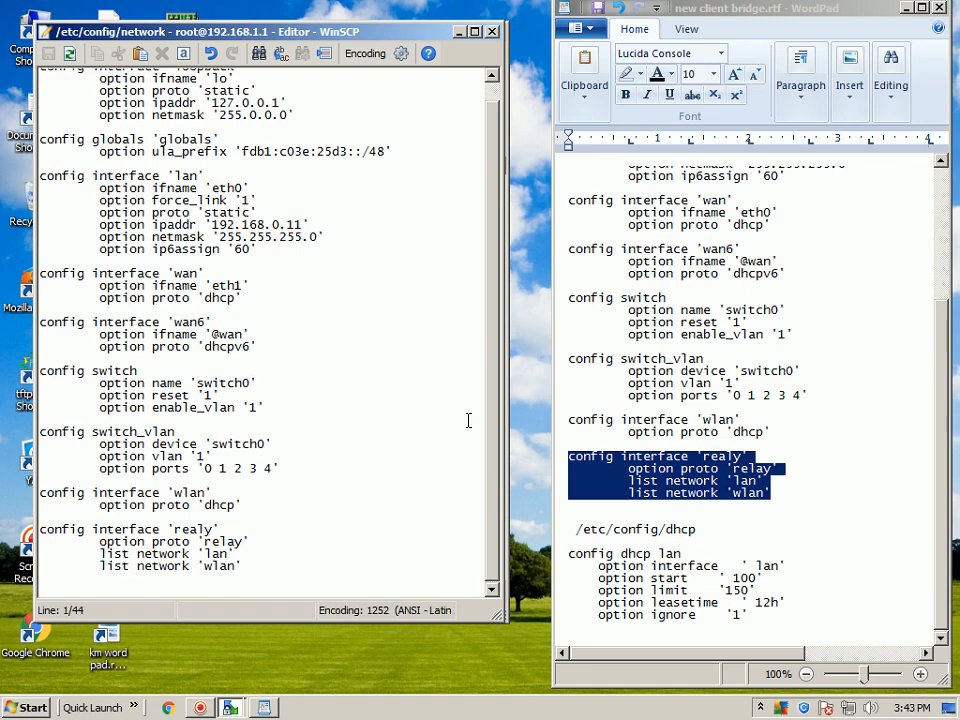
pyautogui.click(492, 31)
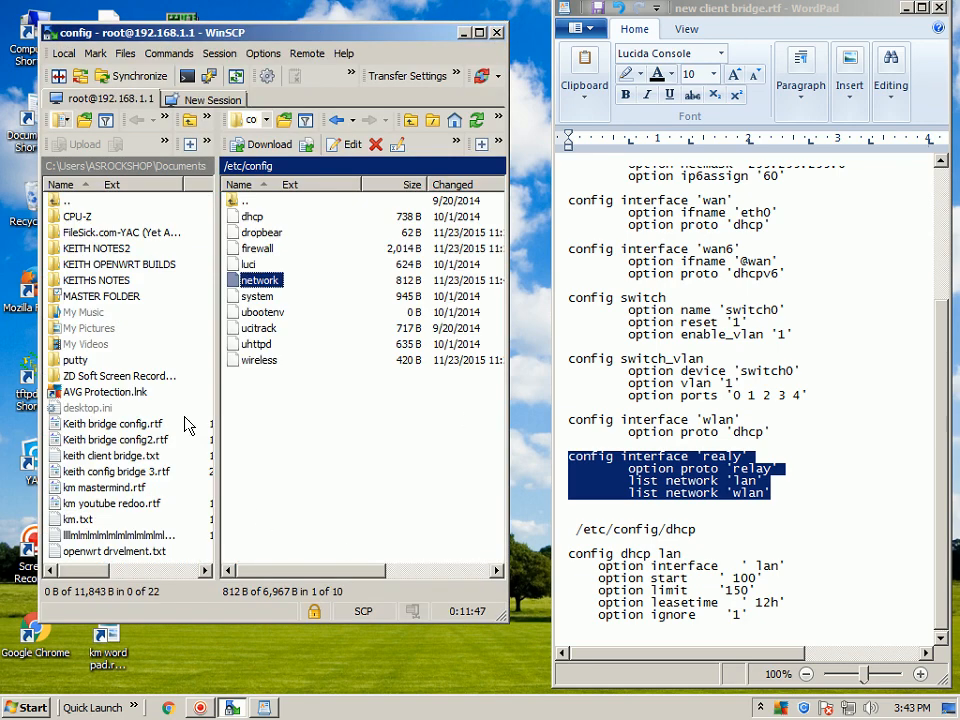
# Open /etc/config/dhcp for editing beside the dhcp section of the notes.
pyautogui.rightClick(232, 218)
pyautogui.click(266, 250)
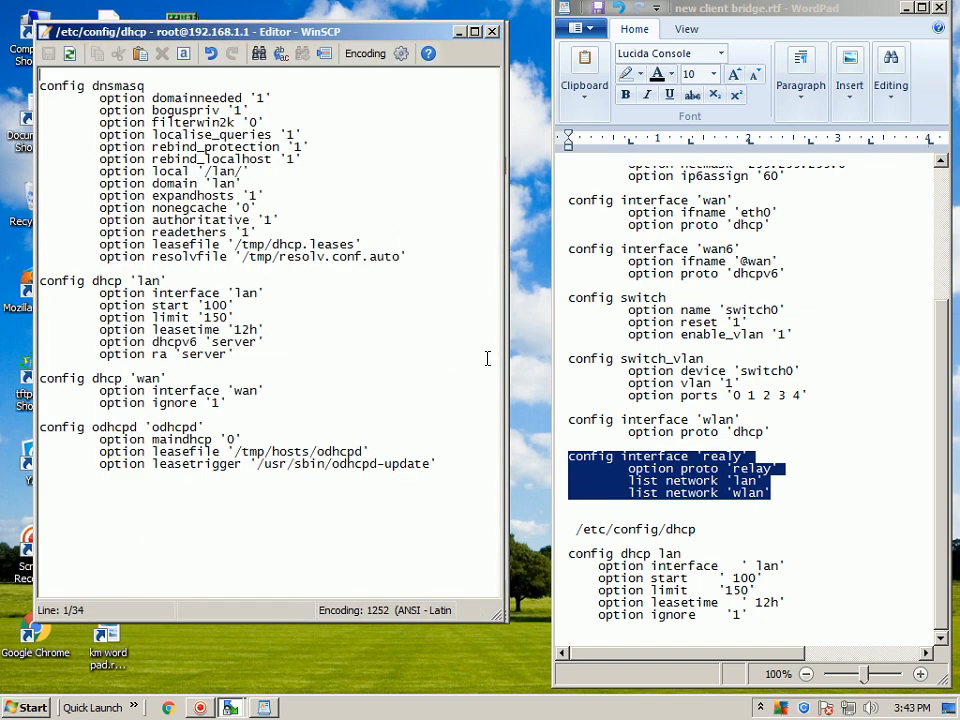
pyautogui.click(906, 579)
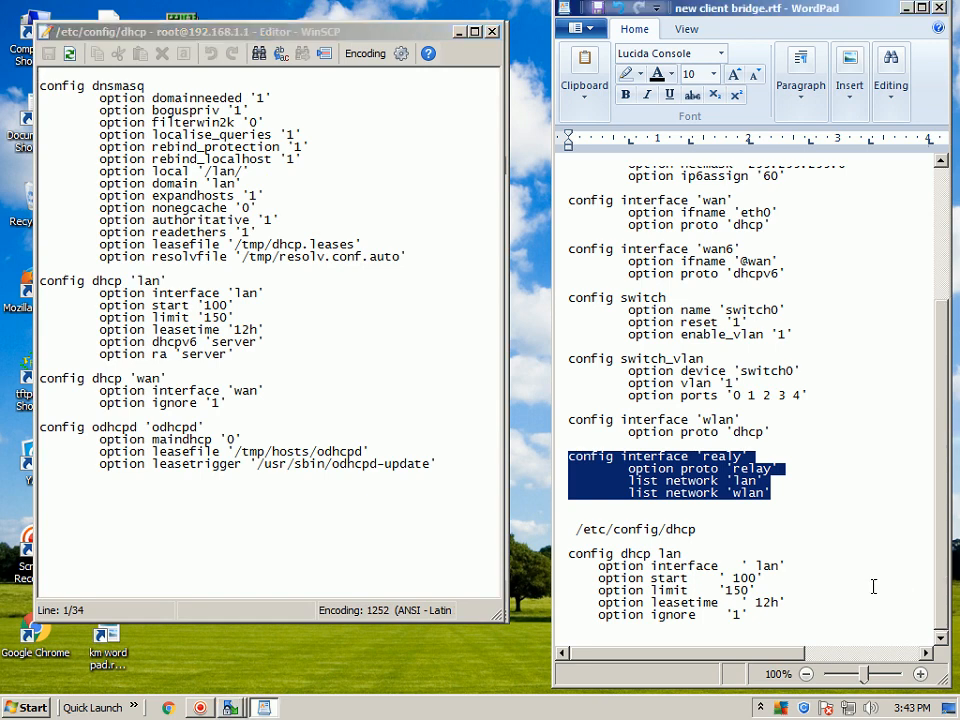
pyautogui.click(873, 587)
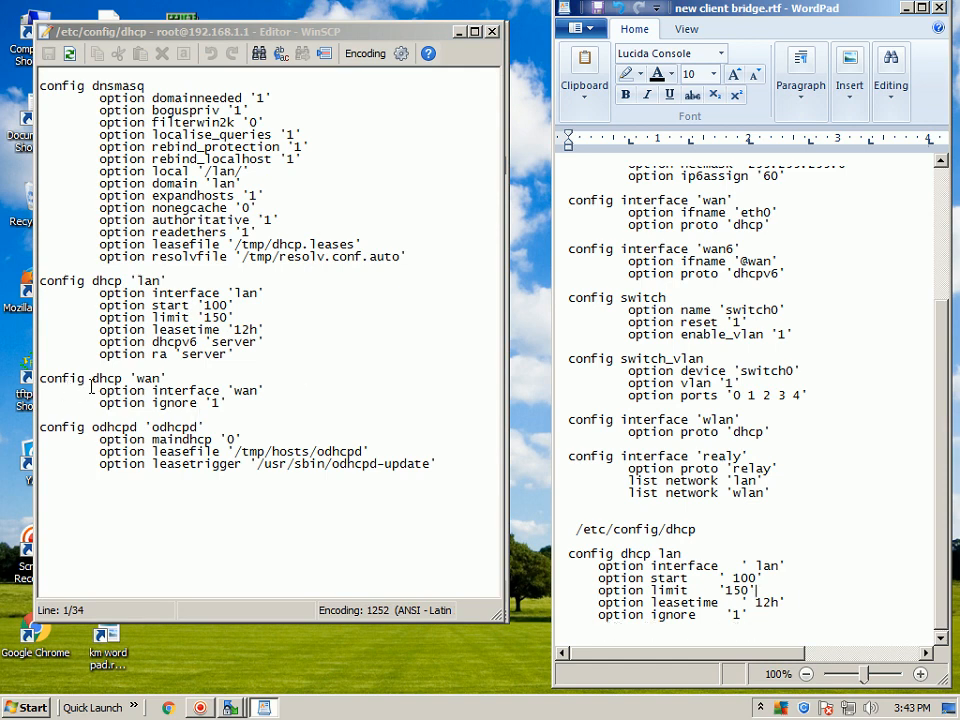
# Copy the option ignore '1' line from the wan section to the end of the config dhcp 'lan' section, and save and close the file.
pyautogui.click(228, 405)
pyautogui.moveTo(228, 404); pyautogui.dragTo(88, 404)
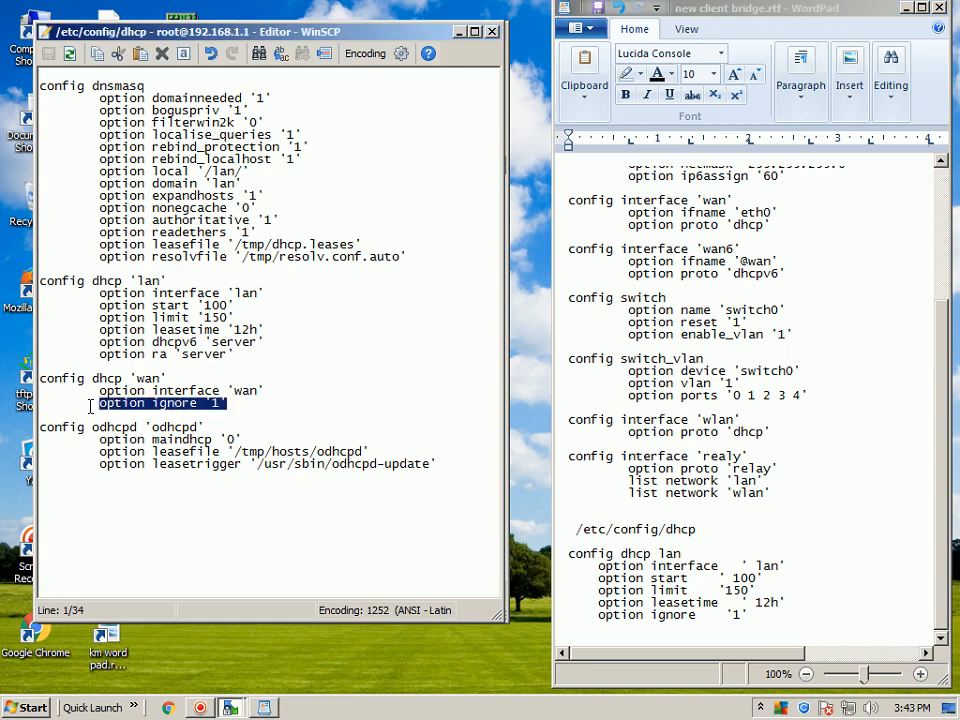
pyautogui.rightClick(157, 411)
pyautogui.click(175, 487)
pyautogui.click(234, 356)
pyautogui.press('Return')
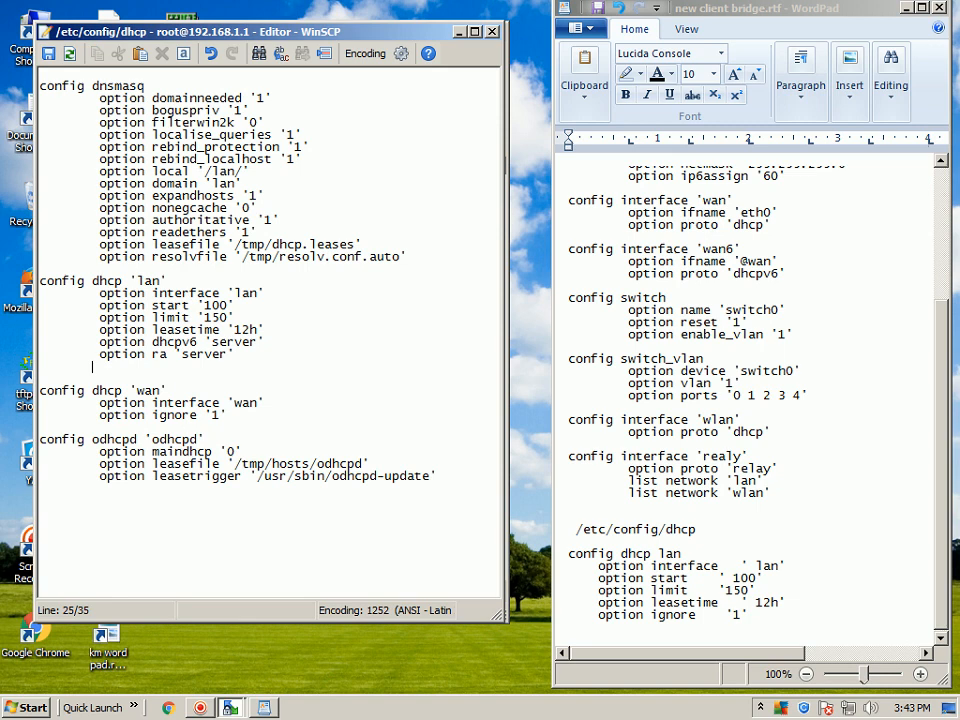
pyautogui.rightClick(111, 369)
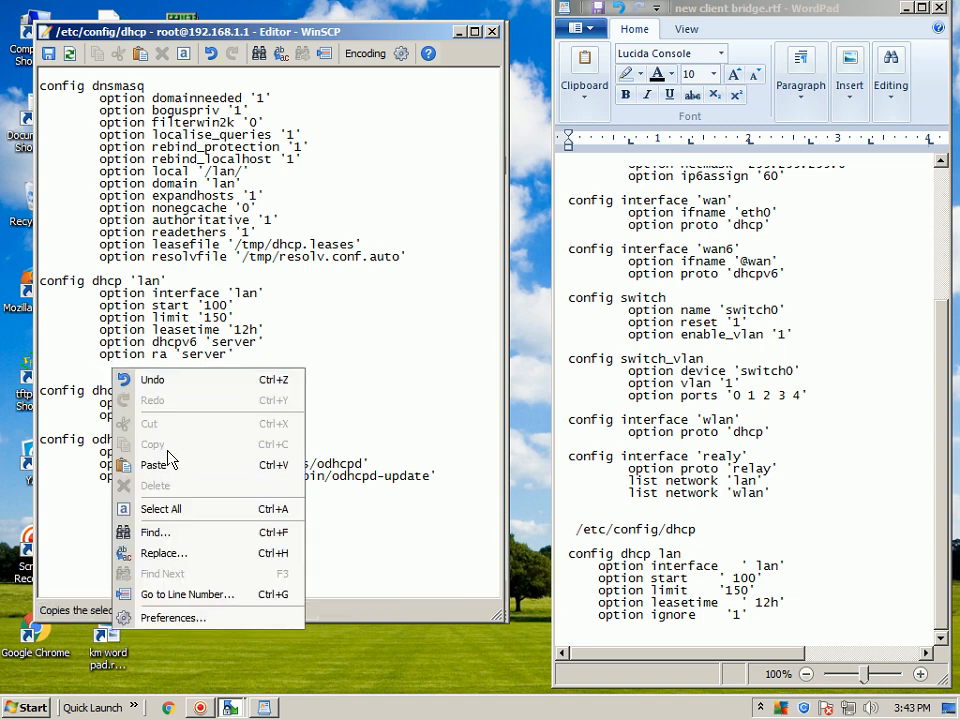
pyautogui.click(156, 465)
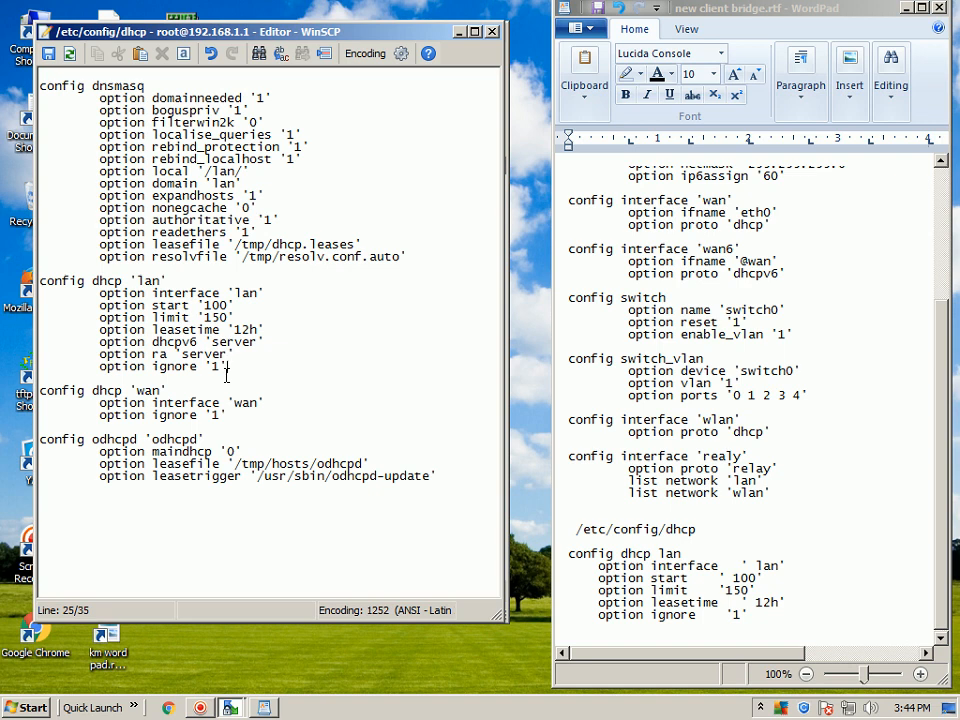
pyautogui.click(48, 53)
pyautogui.click(491, 31)
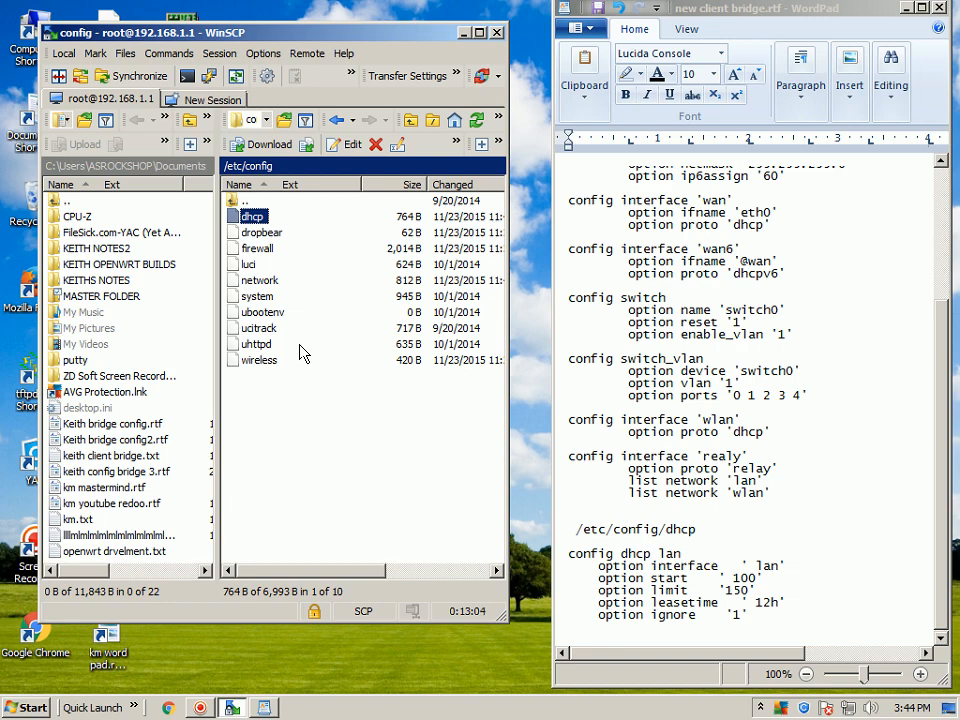
# Open /etc/config/firewall, check the networks assigned to the lan zone, and close the file without changes.
pyautogui.click(240, 251)
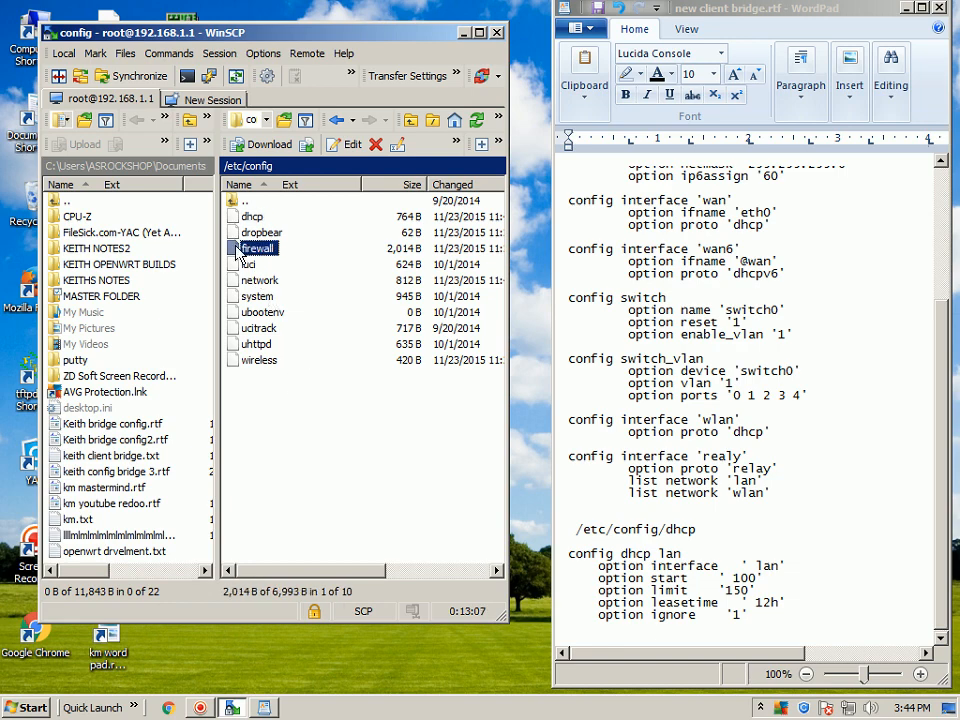
pyautogui.rightClick(240, 251)
pyautogui.click(272, 280)
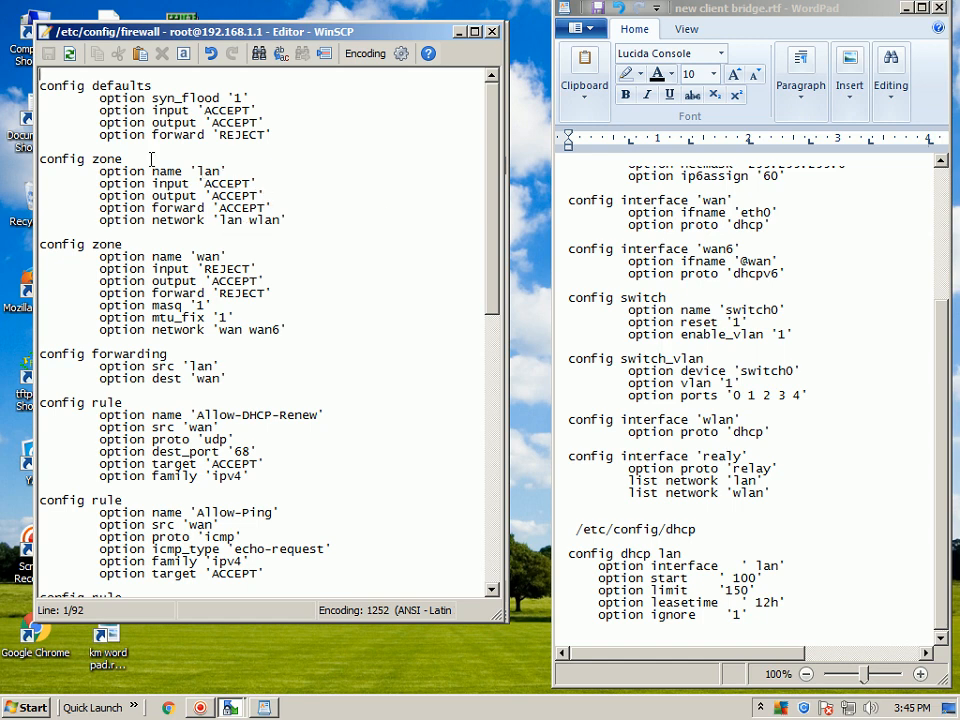
pyautogui.click(492, 31)
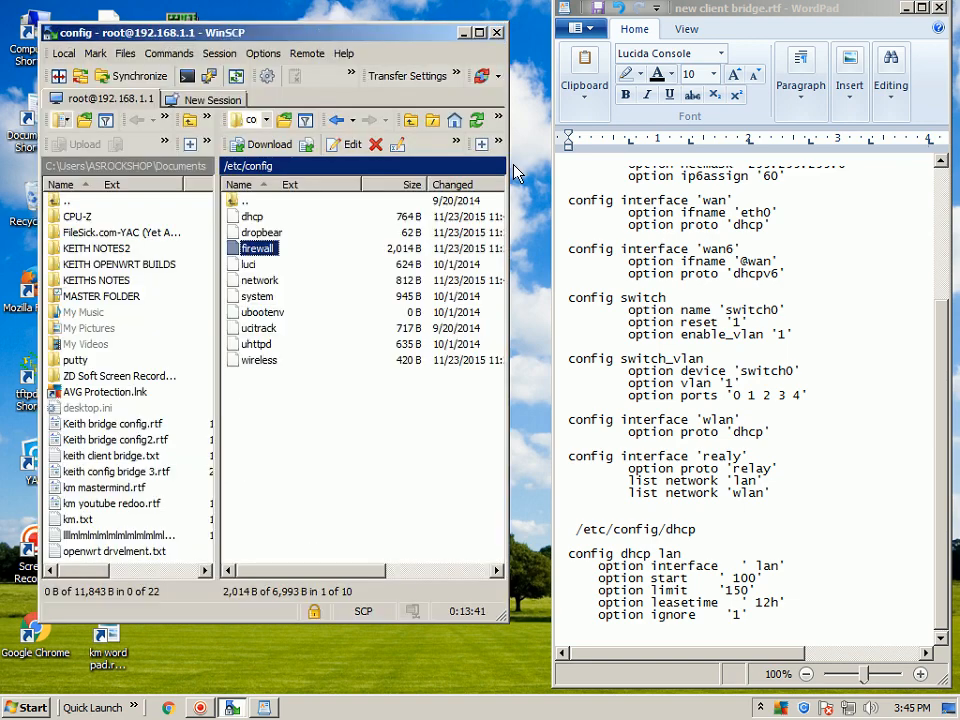
# End the WinSCP session with the router and close the new client bridge.rtf notes, saving their changes.
pyautogui.click(497, 32)
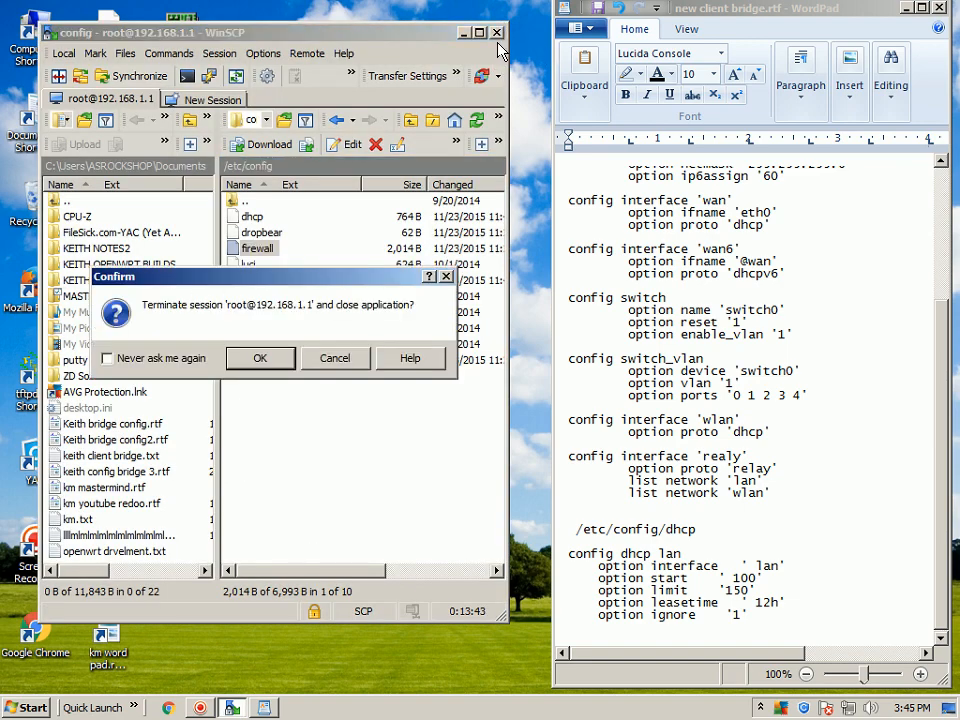
pyautogui.click(243, 354)
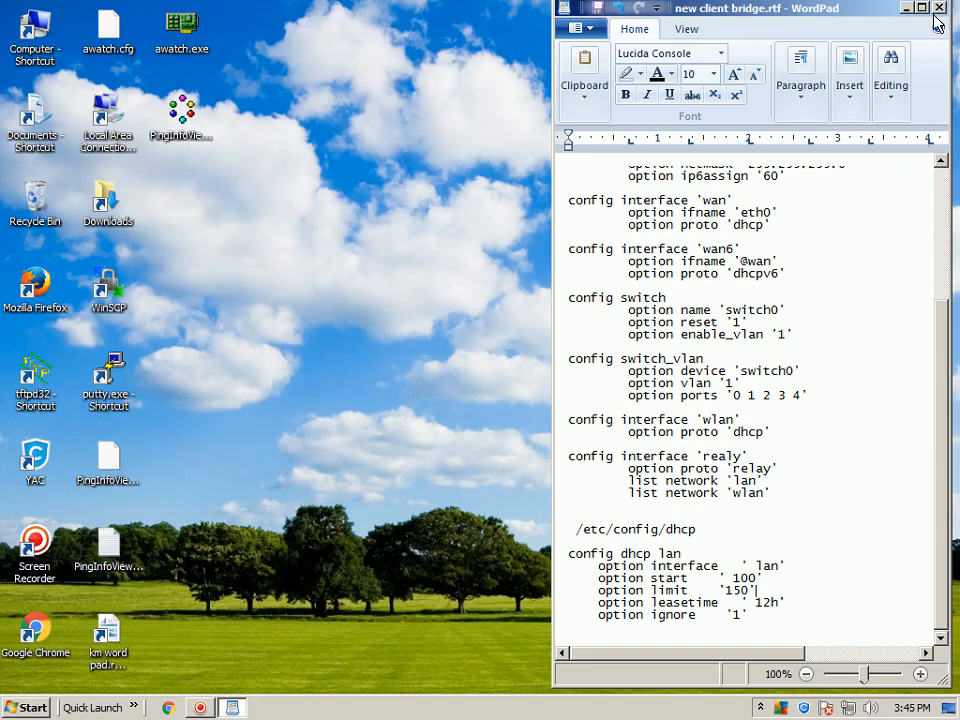
pyautogui.click(938, 8)
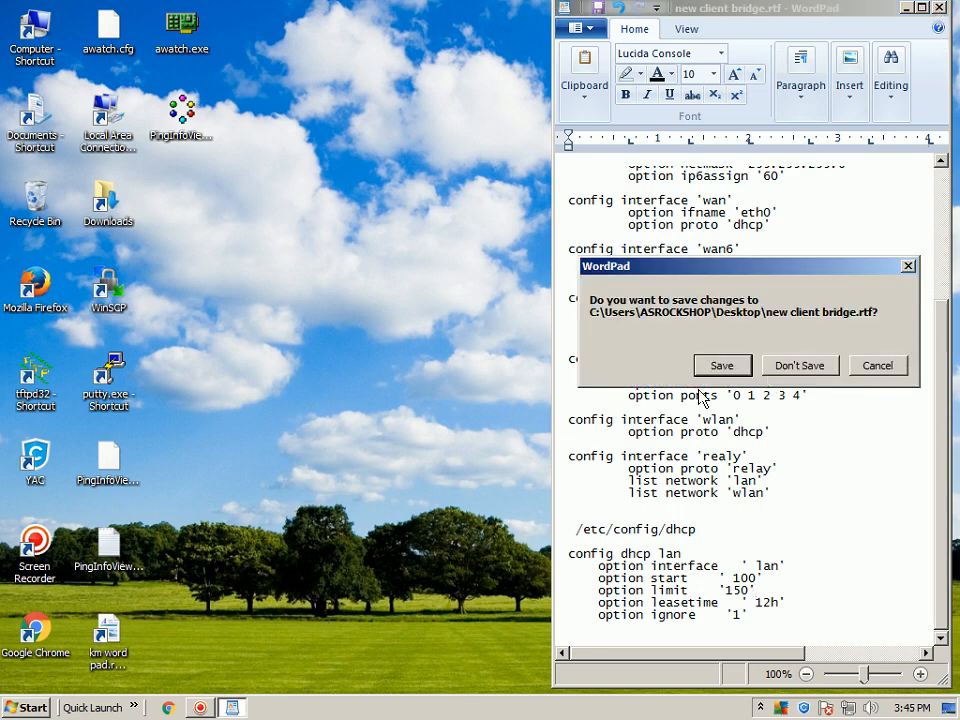
pyautogui.click(722, 366)
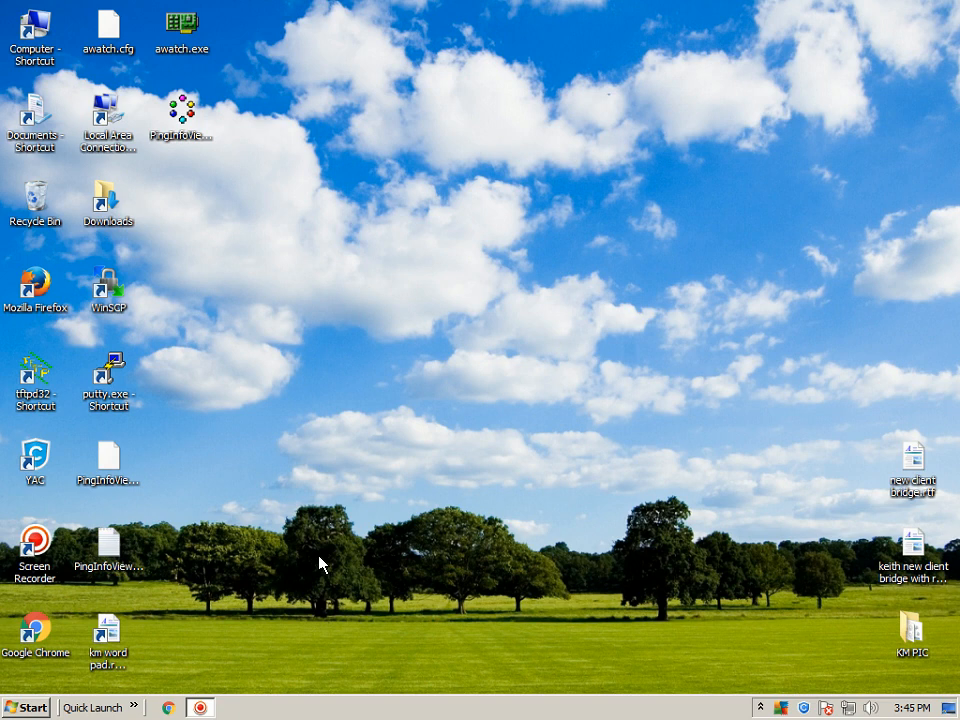
# Check the network adapter's IP address, default gateway and DHCP server in AdapterWatch, and close it.
pyautogui.doubleClick(181, 24)
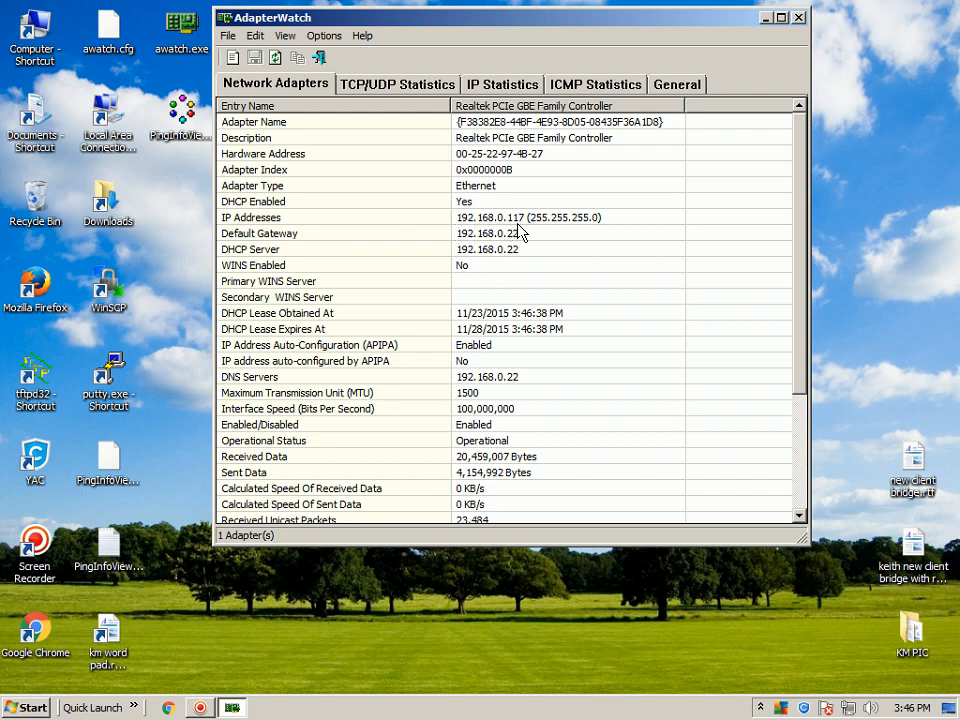
pyautogui.click(798, 17)
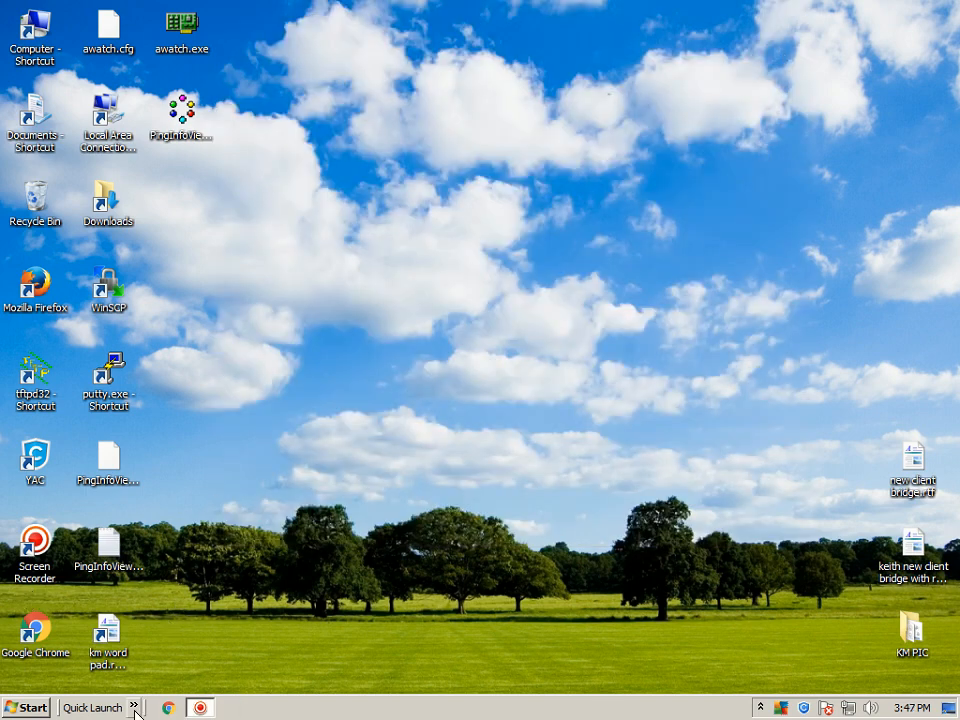
# Start Internet Explorer and open the OpenWrt forum from the favorites to test the internet connection.
pyautogui.click(133, 707)
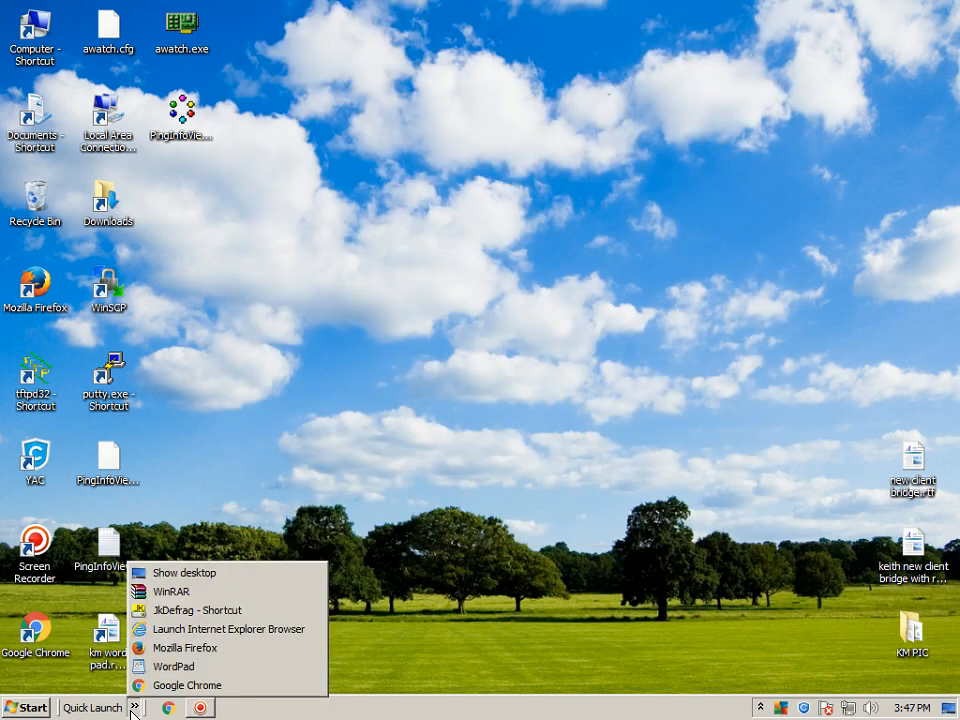
pyautogui.click(187, 634)
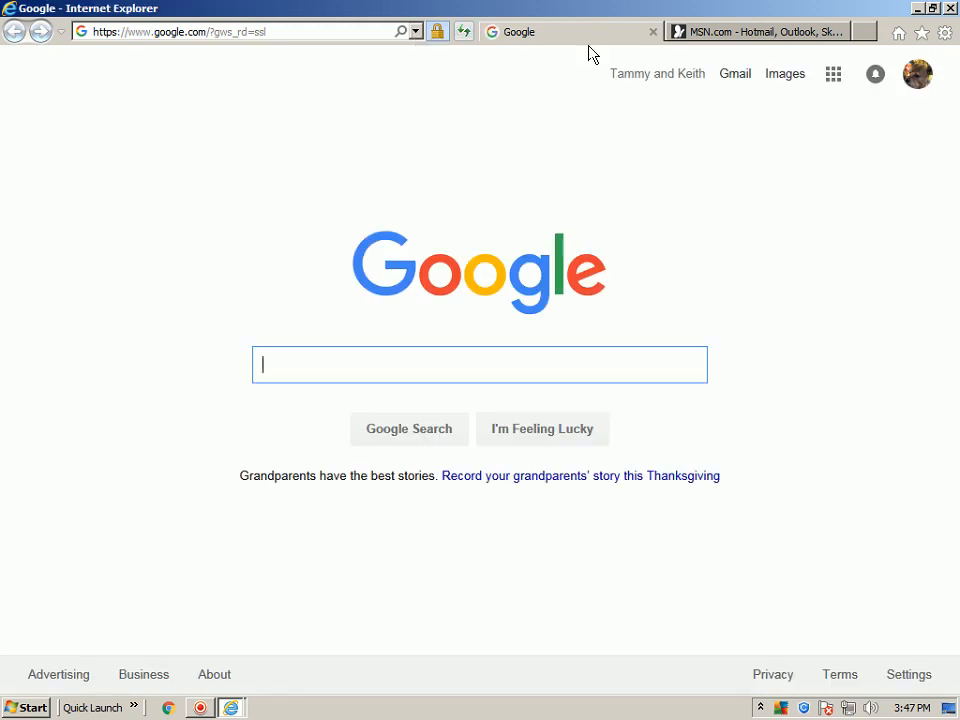
pyautogui.click(921, 35)
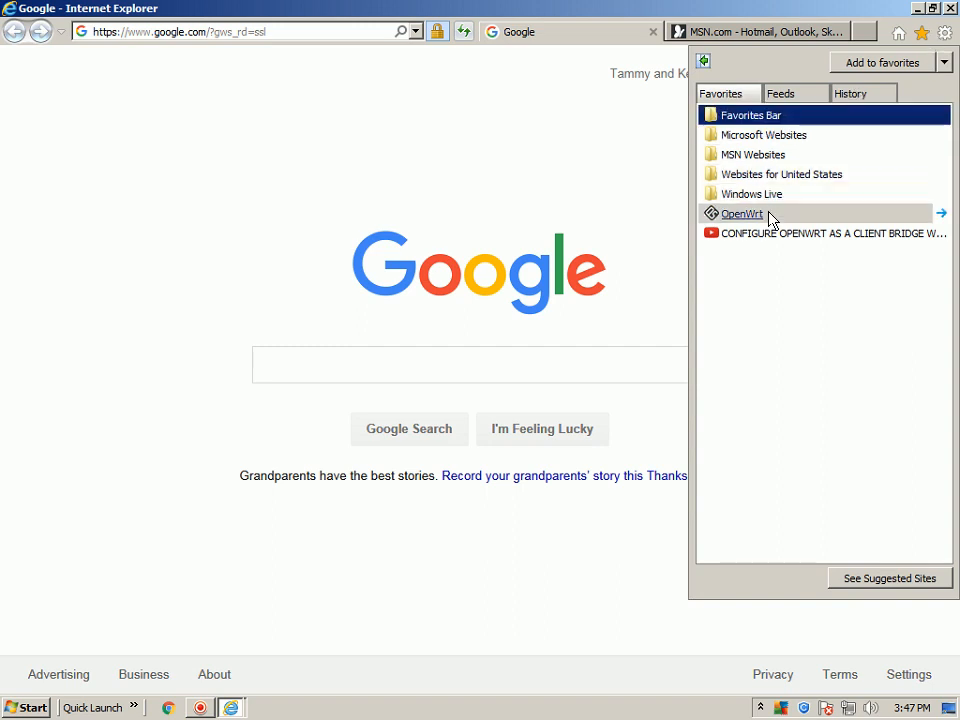
pyautogui.click(741, 214)
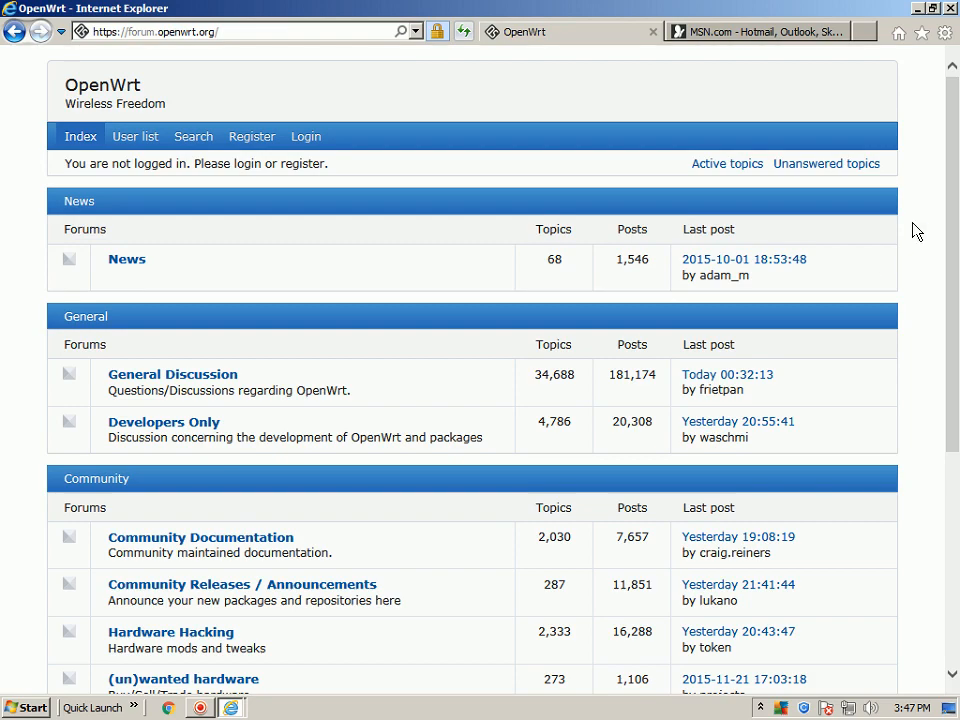
# Browse the forum's General Discussion topics and close the browser with all its tabs.
pyautogui.moveTo(950, 128); pyautogui.dragTo(955, 160)
pyautogui.click(172, 318)
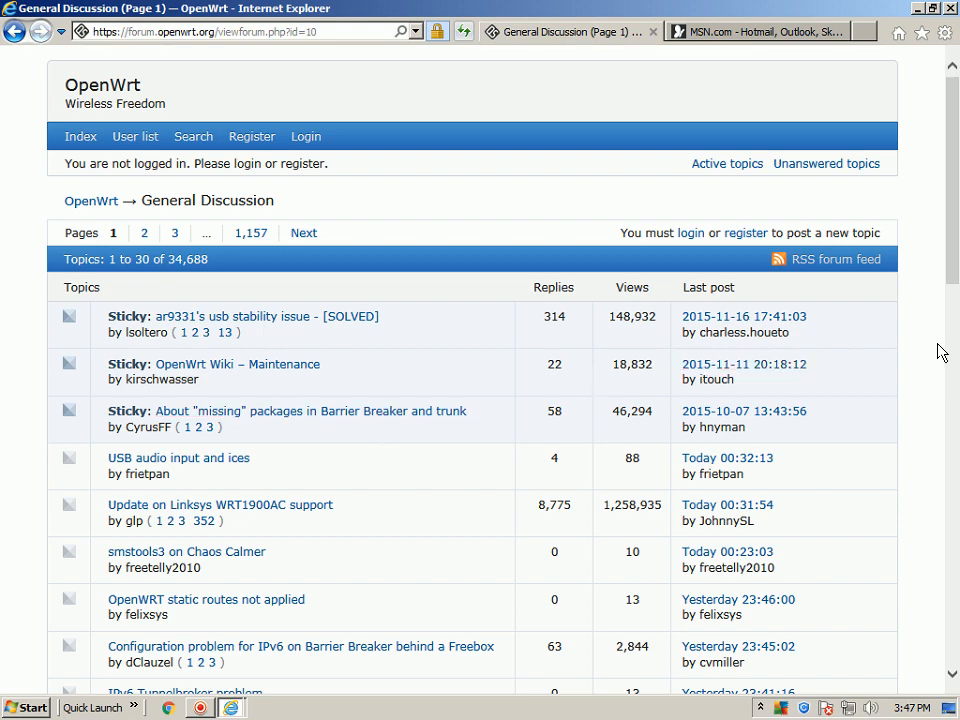
pyautogui.scroll(-3, 955, 350)
pyautogui.moveTo(955, 355); pyautogui.dragTo(955, 215)
pyautogui.click(951, 8)
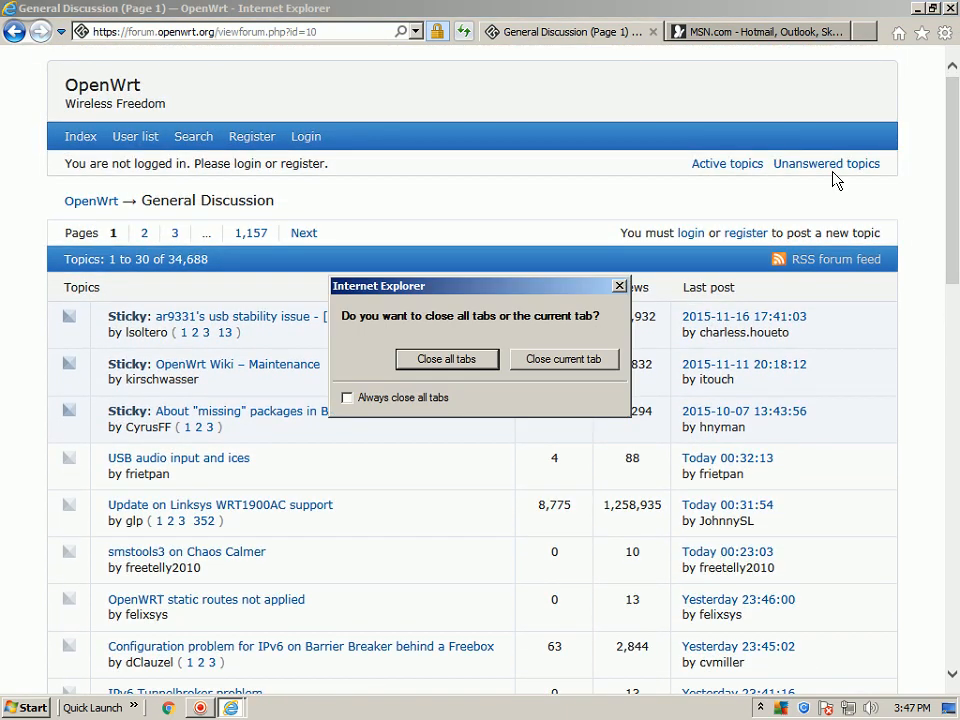
pyautogui.click(457, 358)
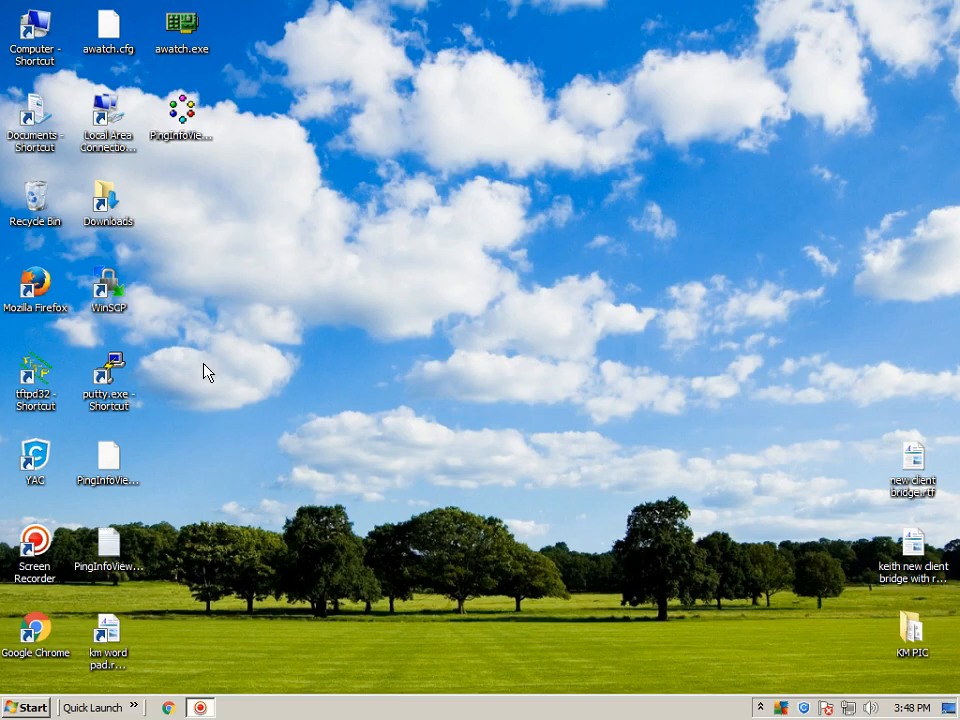
# Start Mozilla Firefox, open the bookmarked openwrt.org home page and look through its release news.
pyautogui.doubleClick(35, 285)
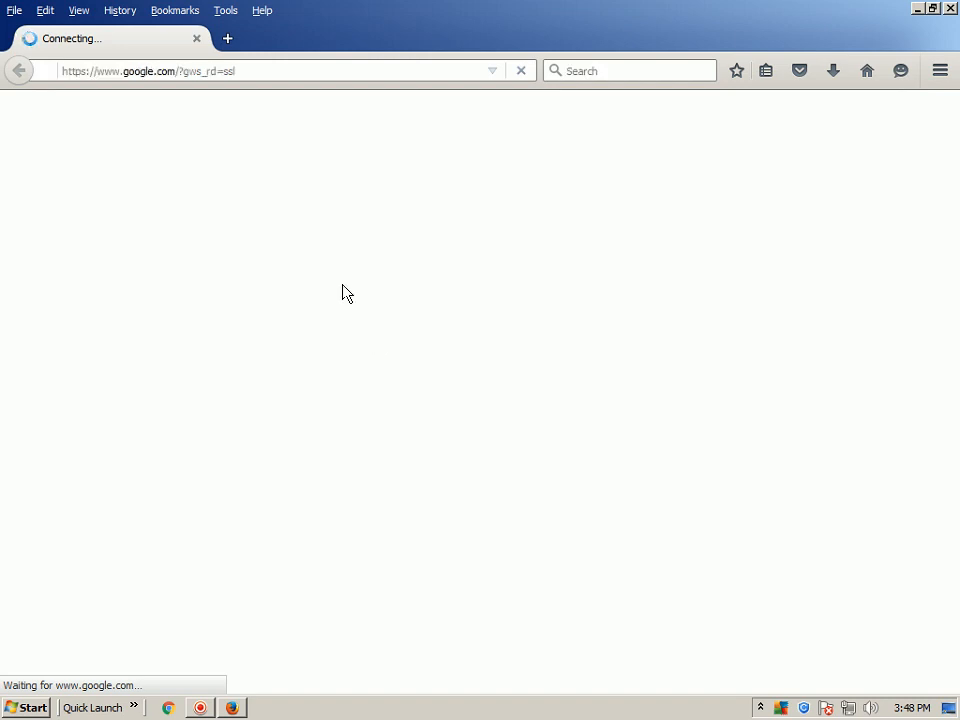
pyautogui.click(173, 12)
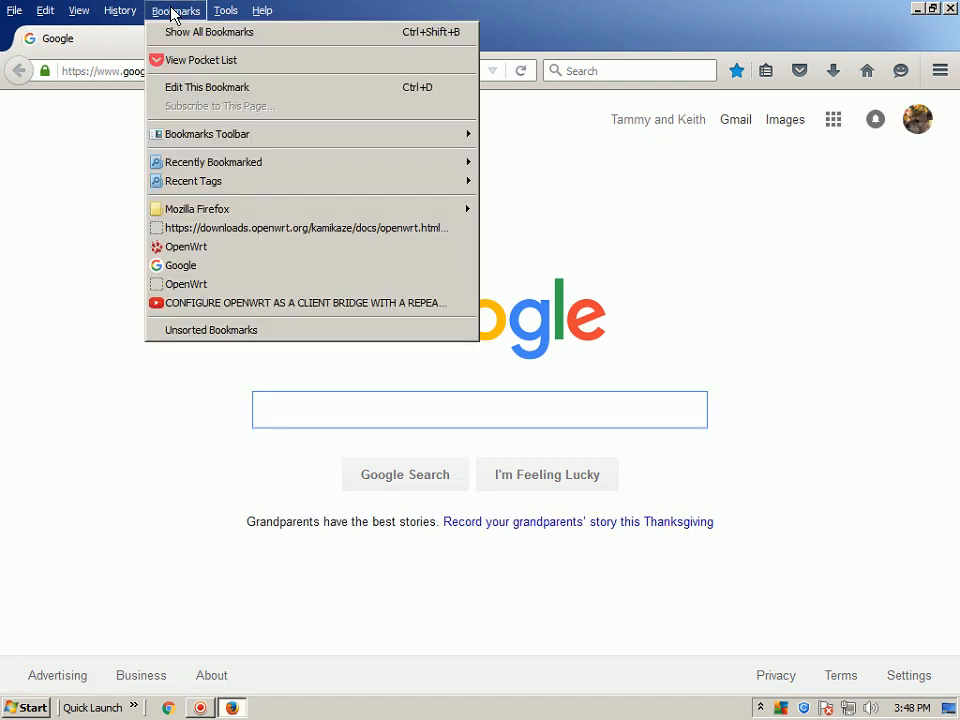
pyautogui.click(225, 248)
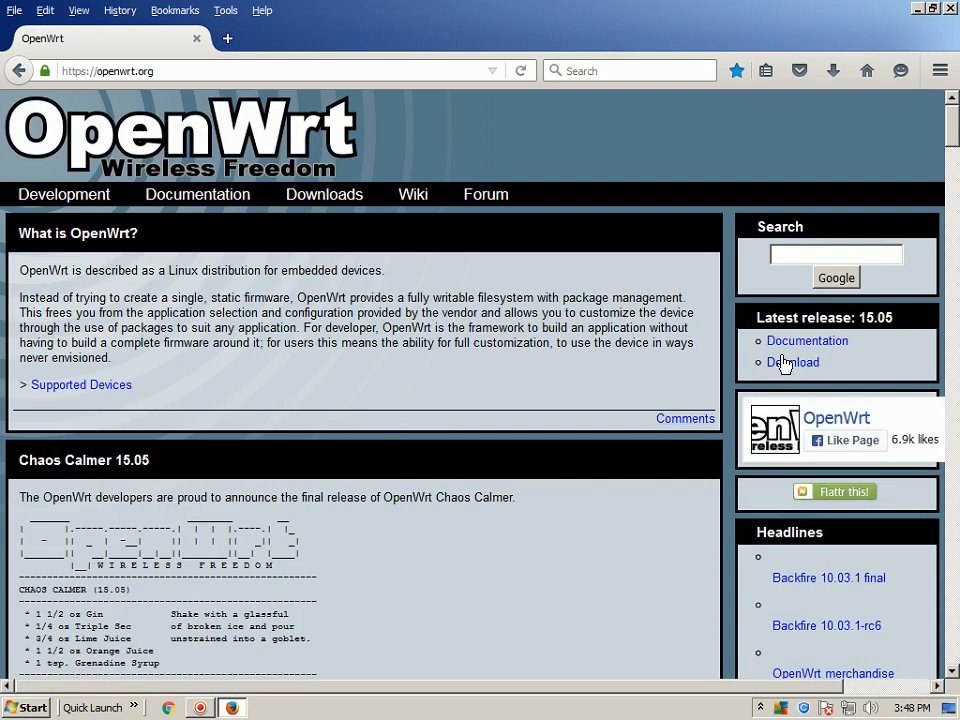
pyautogui.moveTo(955, 125); pyautogui.dragTo(955, 370)
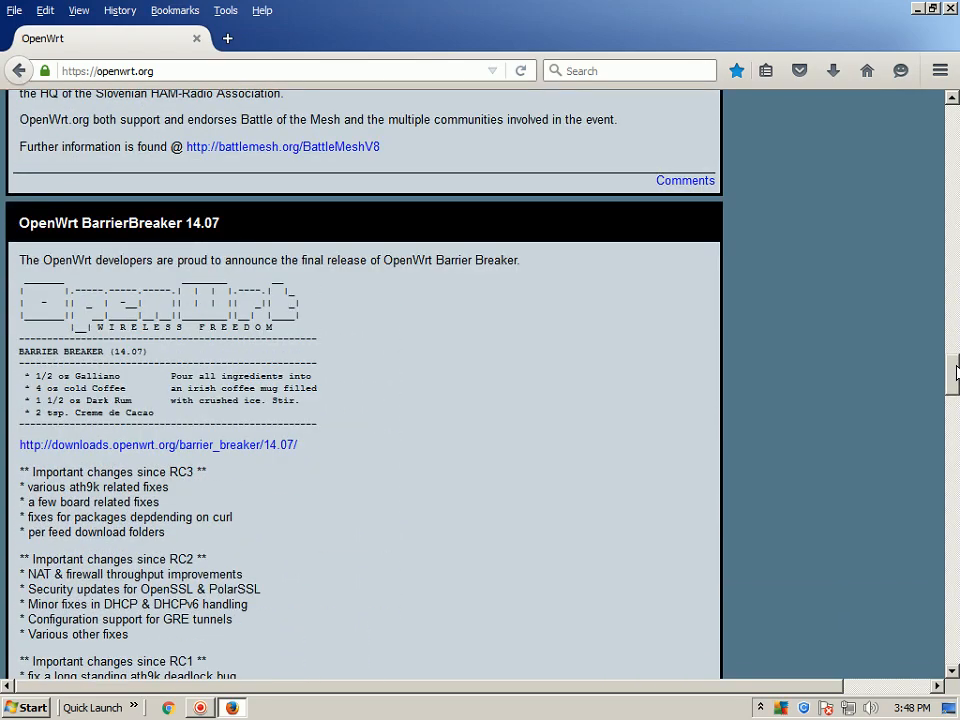
pyautogui.moveTo(956, 366); pyautogui.dragTo(956, 90)
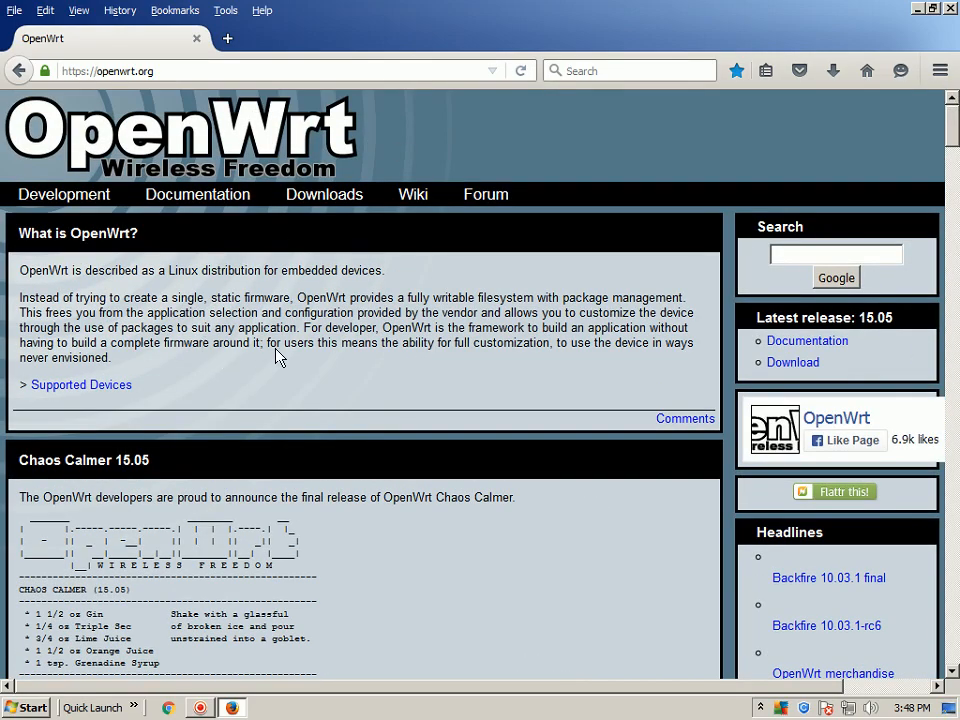
# Open the bookmarked OpenWrt development center at dev.openwrt.org and look through its page.
pyautogui.click(174, 12)
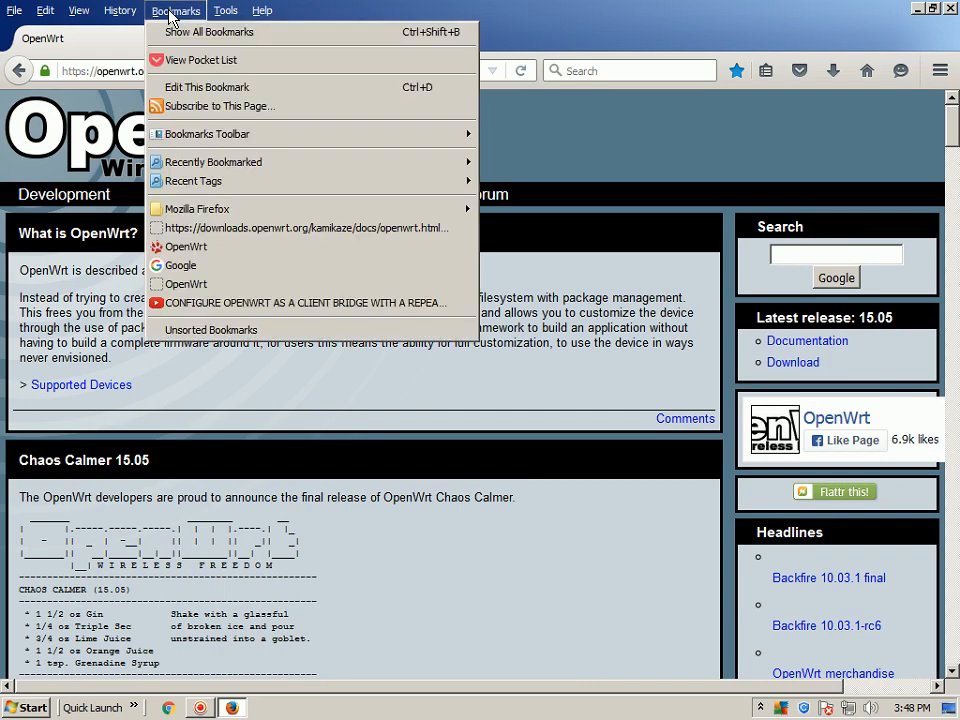
pyautogui.click(227, 246)
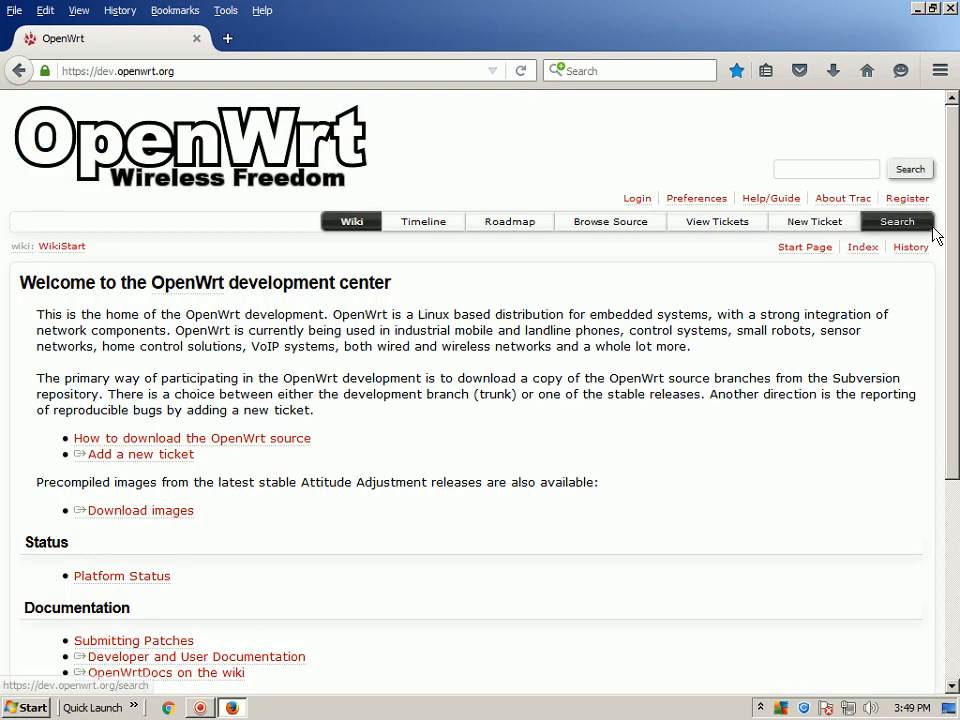
pyautogui.scroll(-1, 955, 293)
pyautogui.scroll(-2, 949, 274)
pyautogui.scroll(2, 940, 270)
# Open the bookmarked YouTube video about configuring OpenWrt as a client bridge, check that it plays, and close Firefox.
pyautogui.click(172, 12)
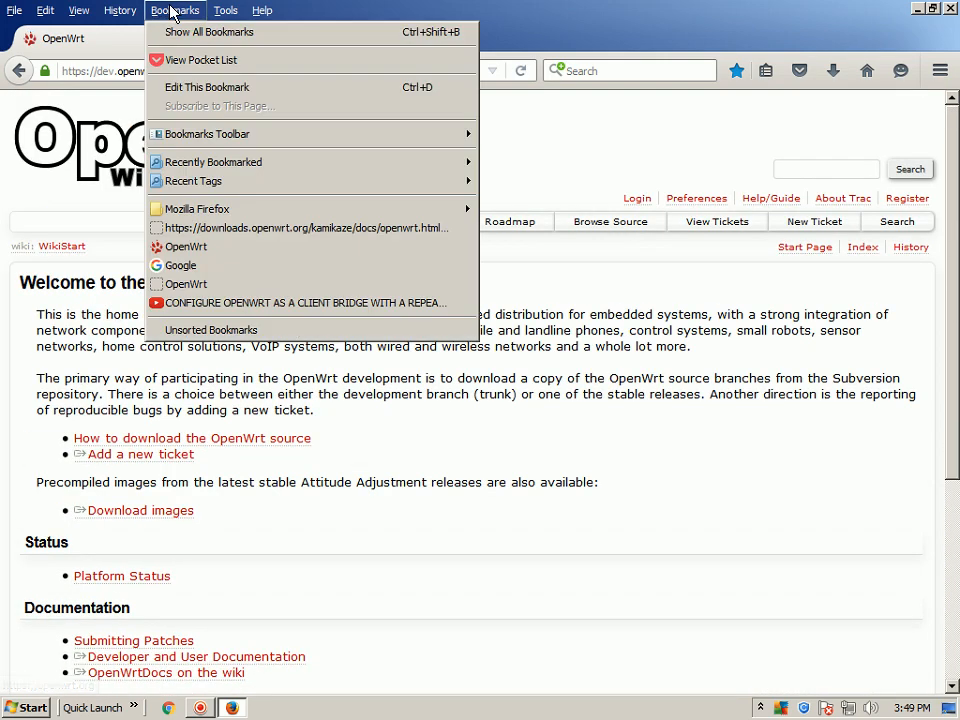
pyautogui.click(230, 312)
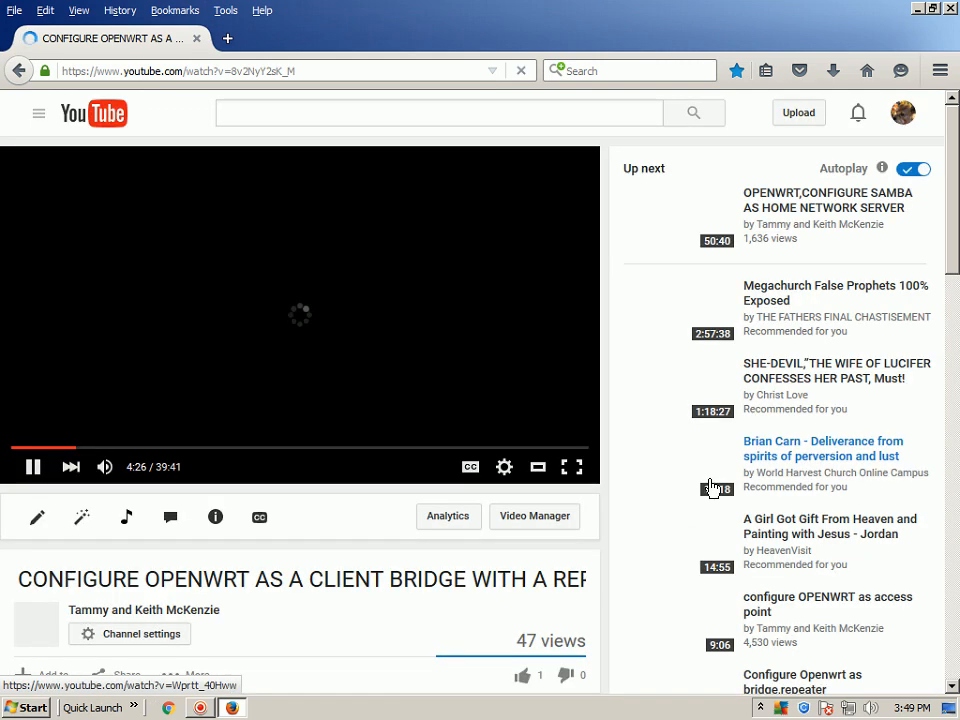
pyautogui.moveTo(953, 206); pyautogui.dragTo(957, 125)
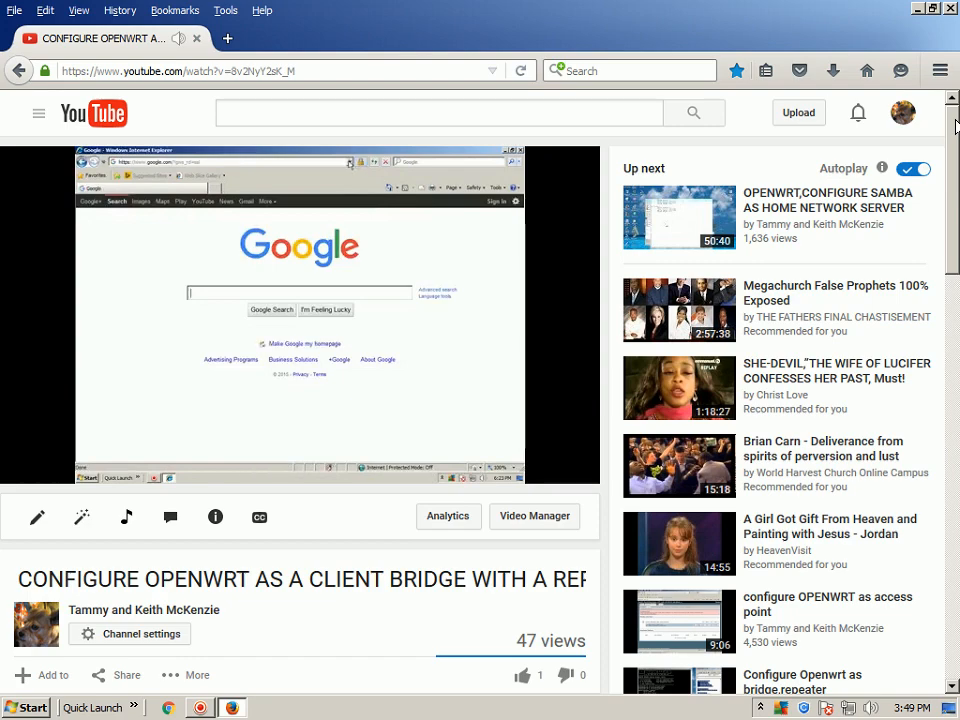
pyautogui.moveTo(955, 125)
pyautogui.mouseDown()
pyautogui.moveTo(957, 385)
pyautogui.moveTo(956, 125)
pyautogui.mouseUp()
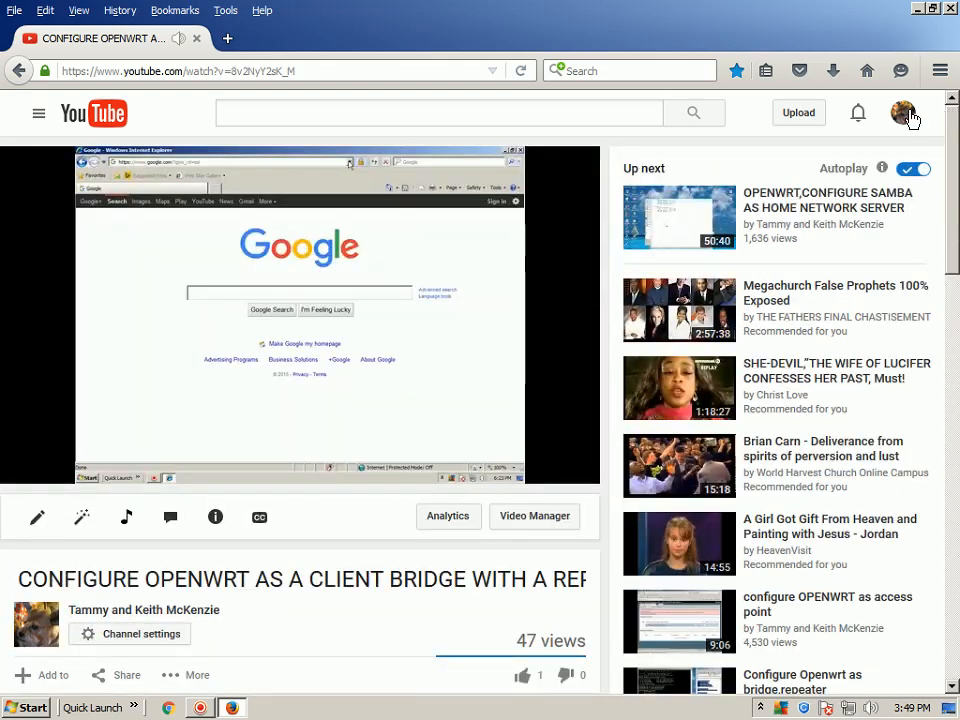
pyautogui.click(950, 9)
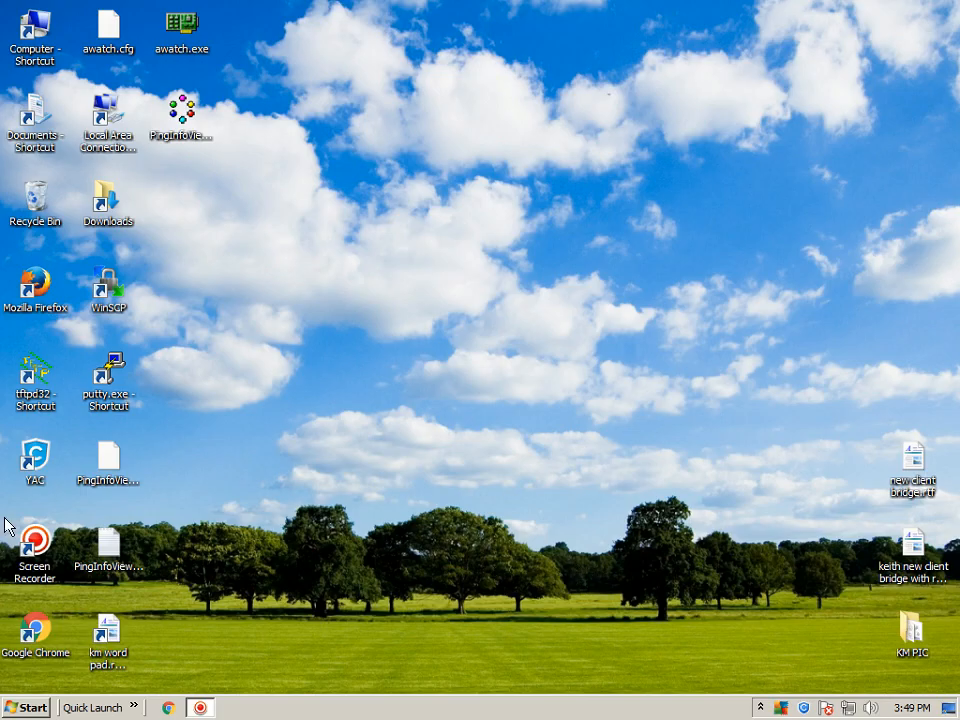
# Start Internet Explorer, open the router page at 192.168.0.11, log in as root with the account password and dismiss the offer to store it.
pyautogui.click(134, 707)
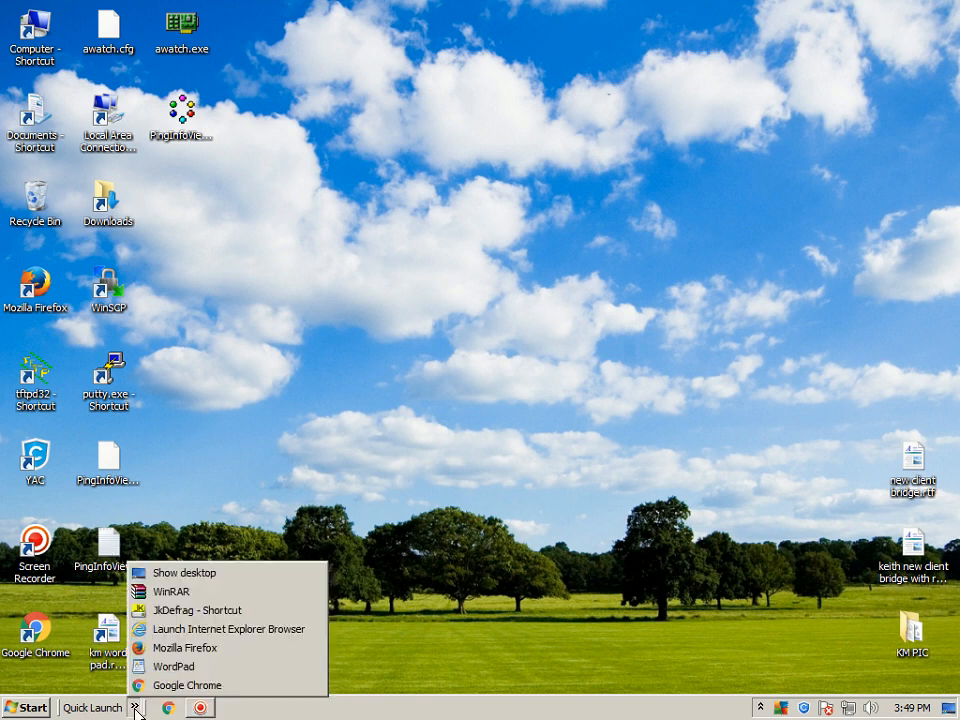
pyautogui.click(194, 630)
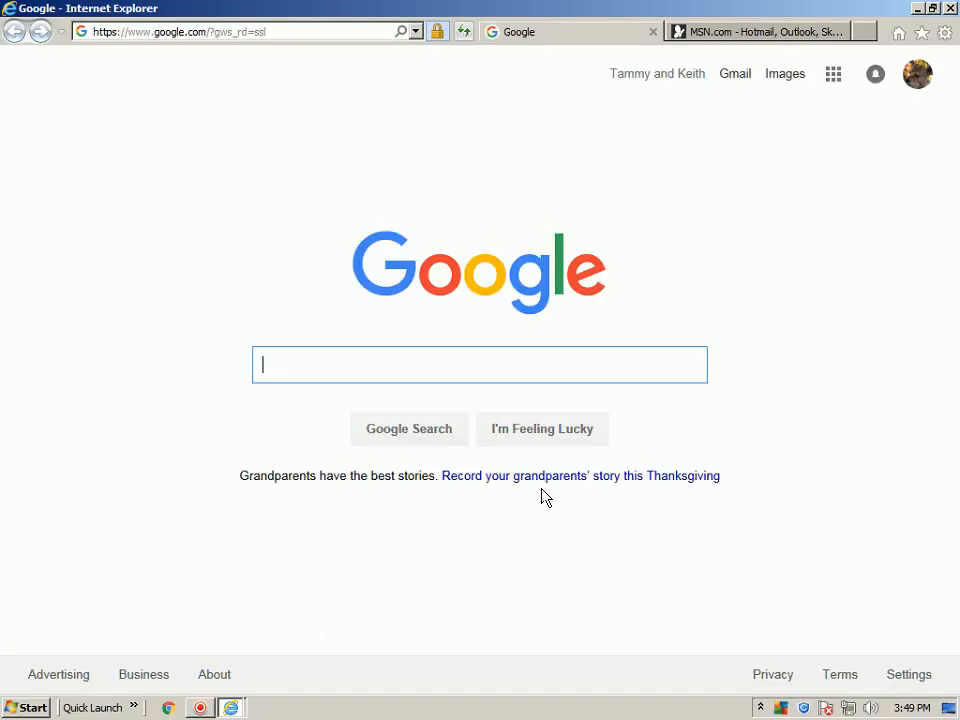
pyautogui.click(416, 32)
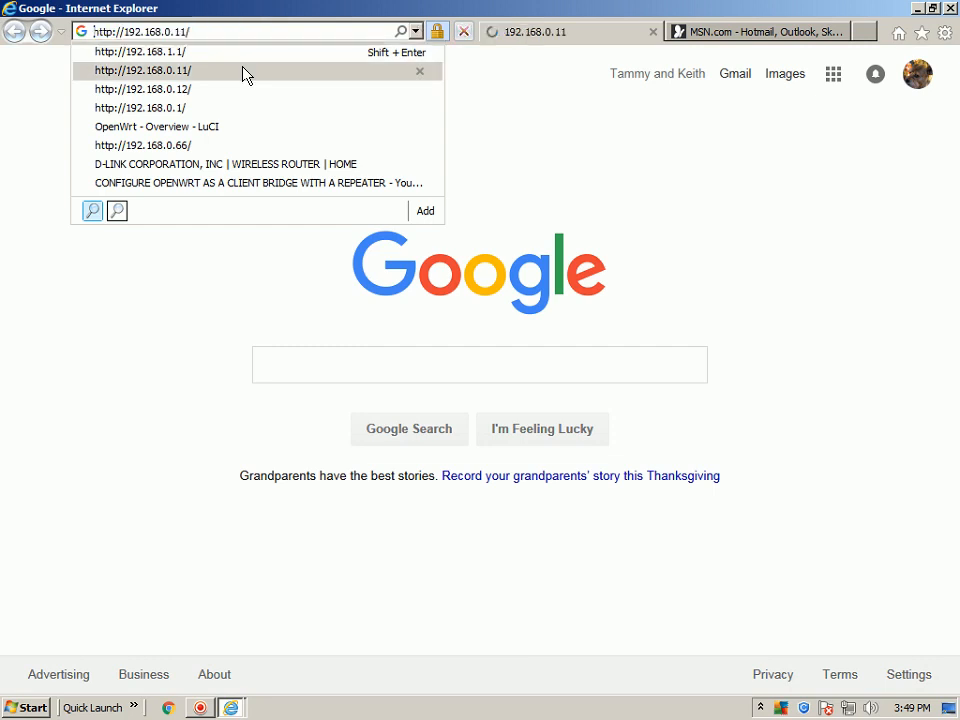
pyautogui.click(245, 72)
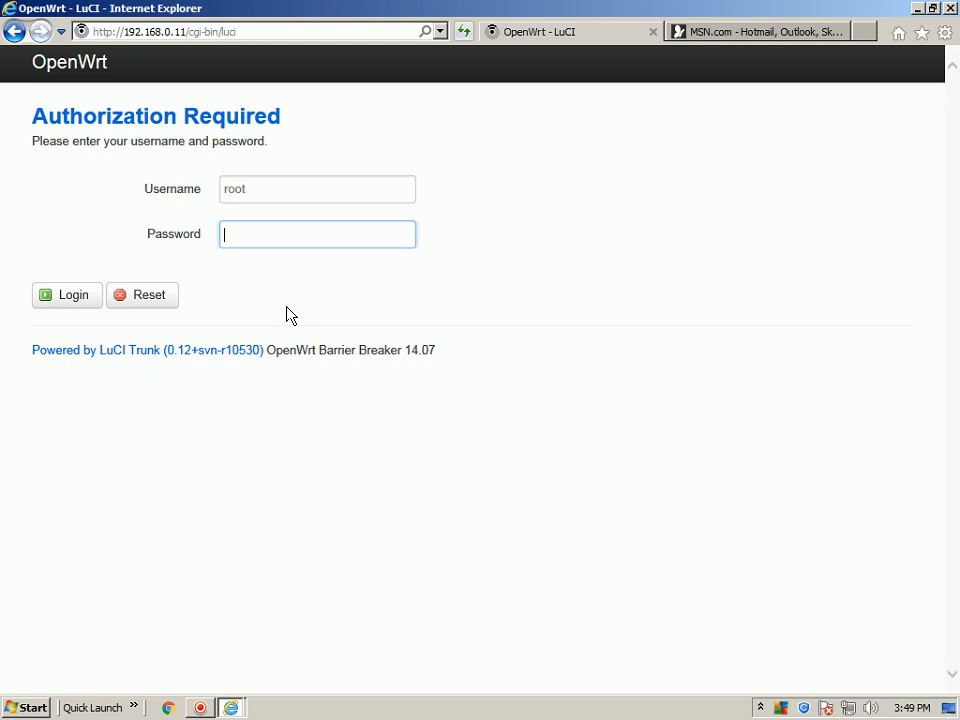
pyautogui.write('****')
pyautogui.click(73, 302)
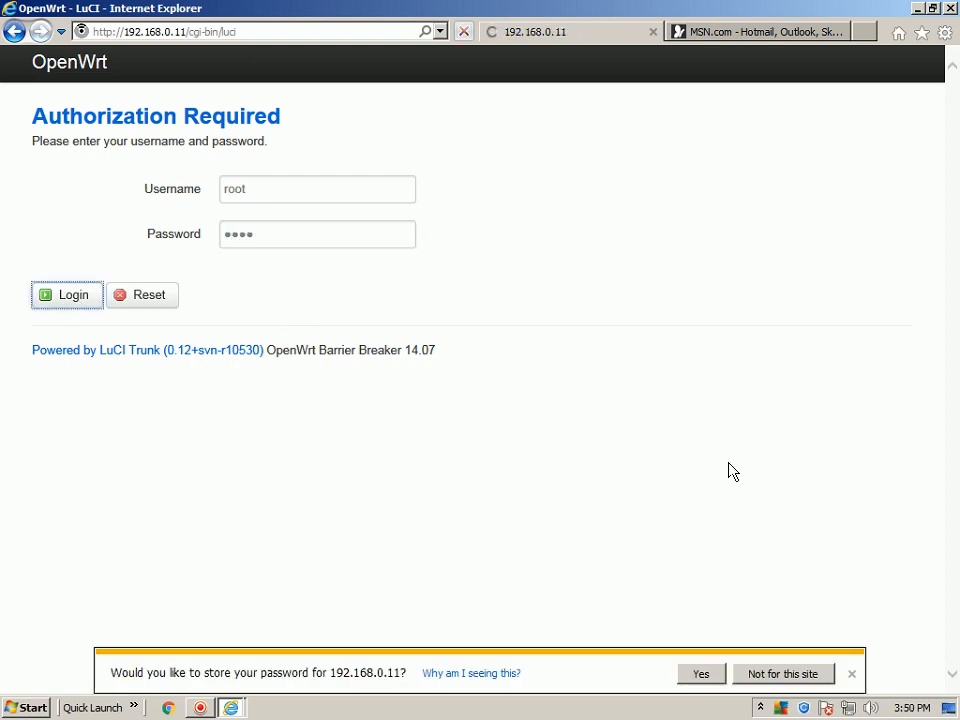
pyautogui.click(852, 676)
# Check the router's Status overview page and close Internet Explorer with all its tabs.
pyautogui.moveTo(951, 225); pyautogui.dragTo(928, 209)
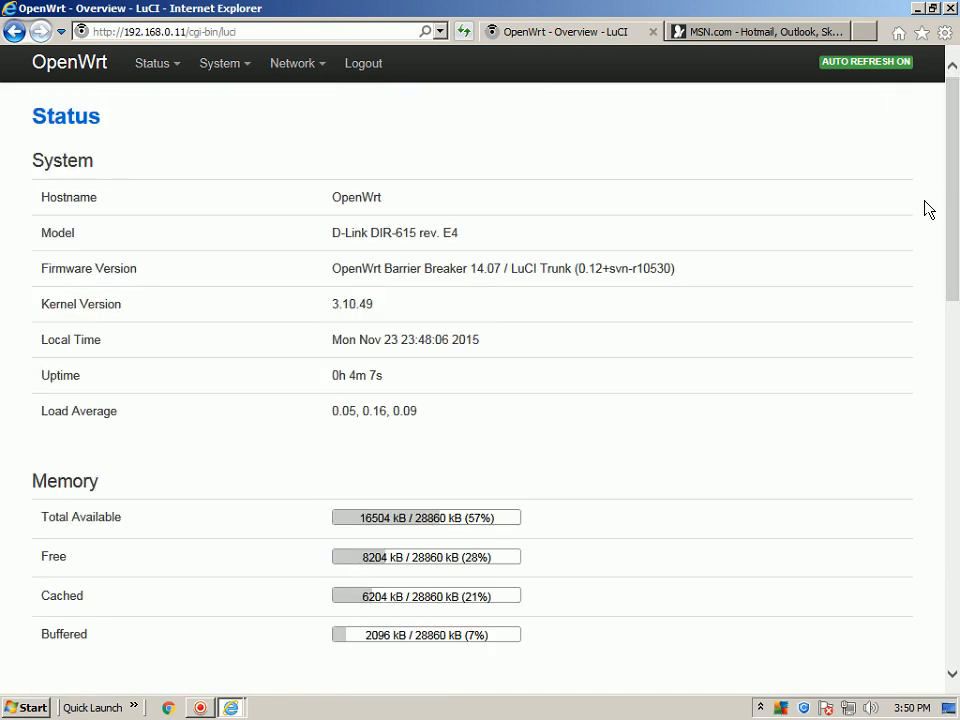
pyautogui.click(950, 8)
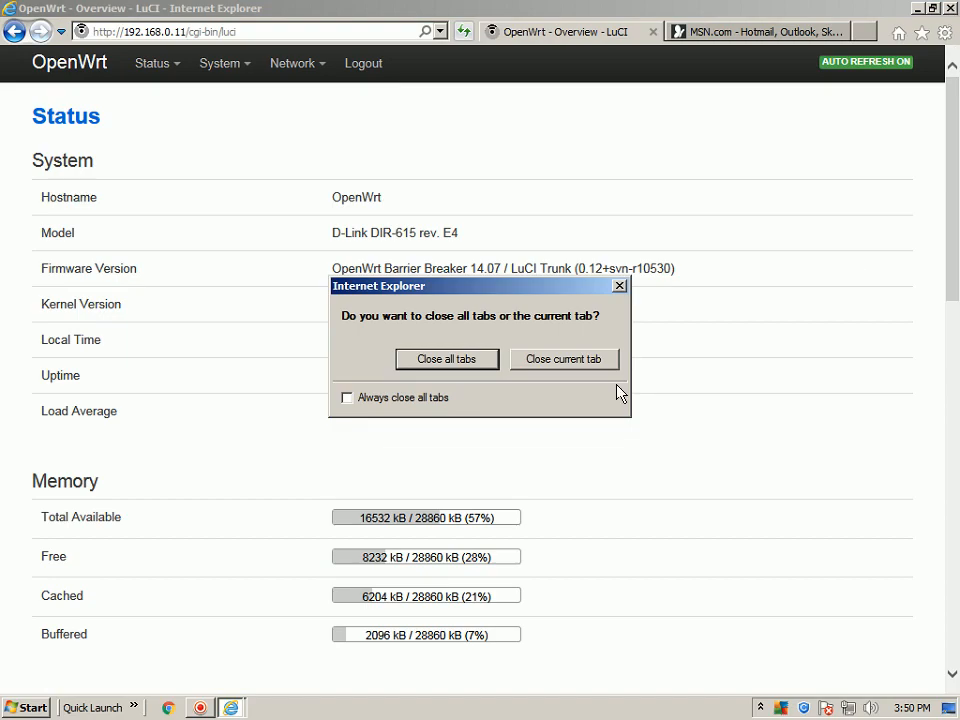
pyautogui.click(445, 359)
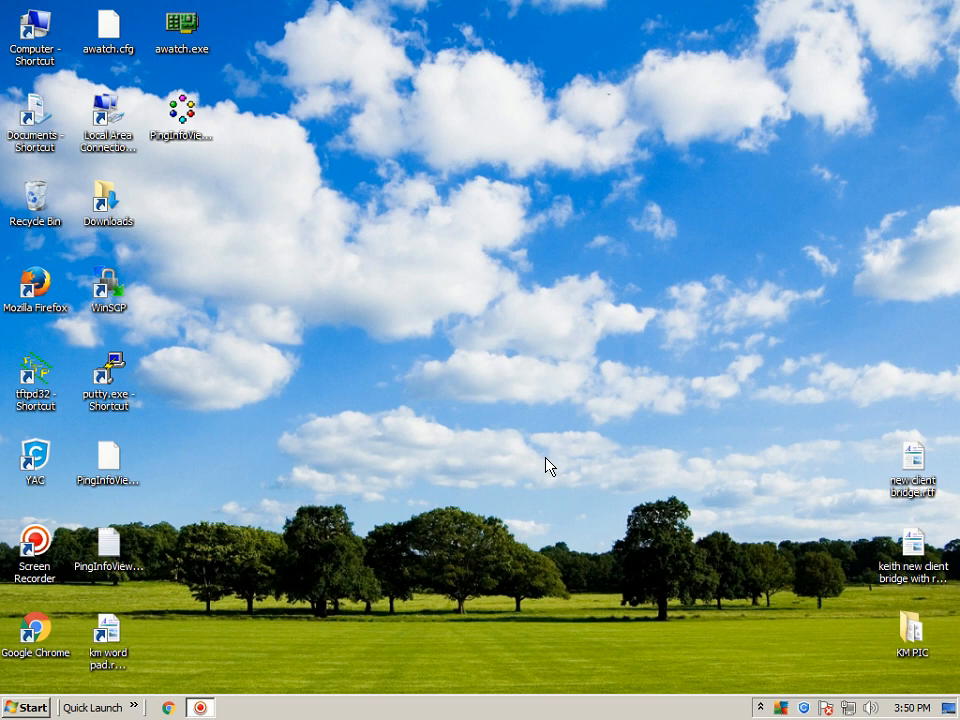
pyautogui.click(761, 709)
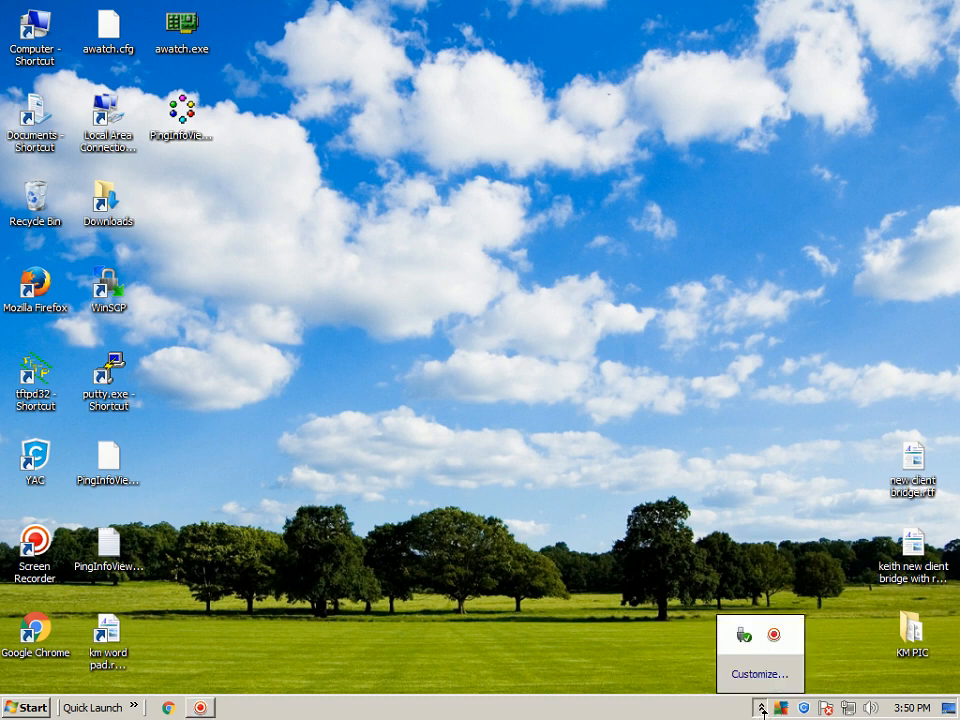
pyautogui.rightClick(776, 643)
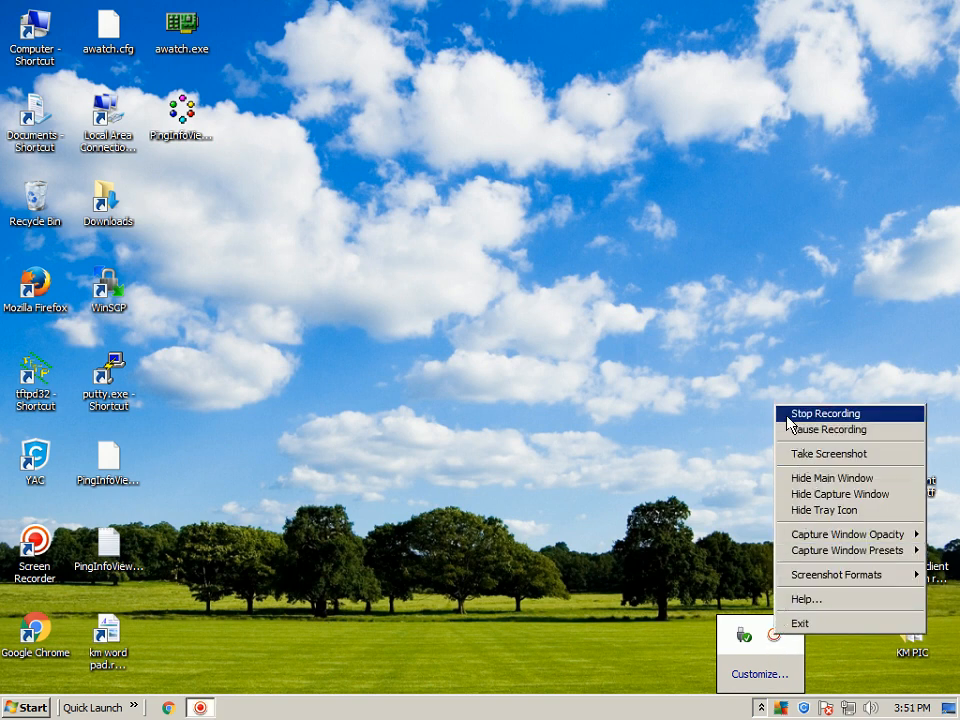